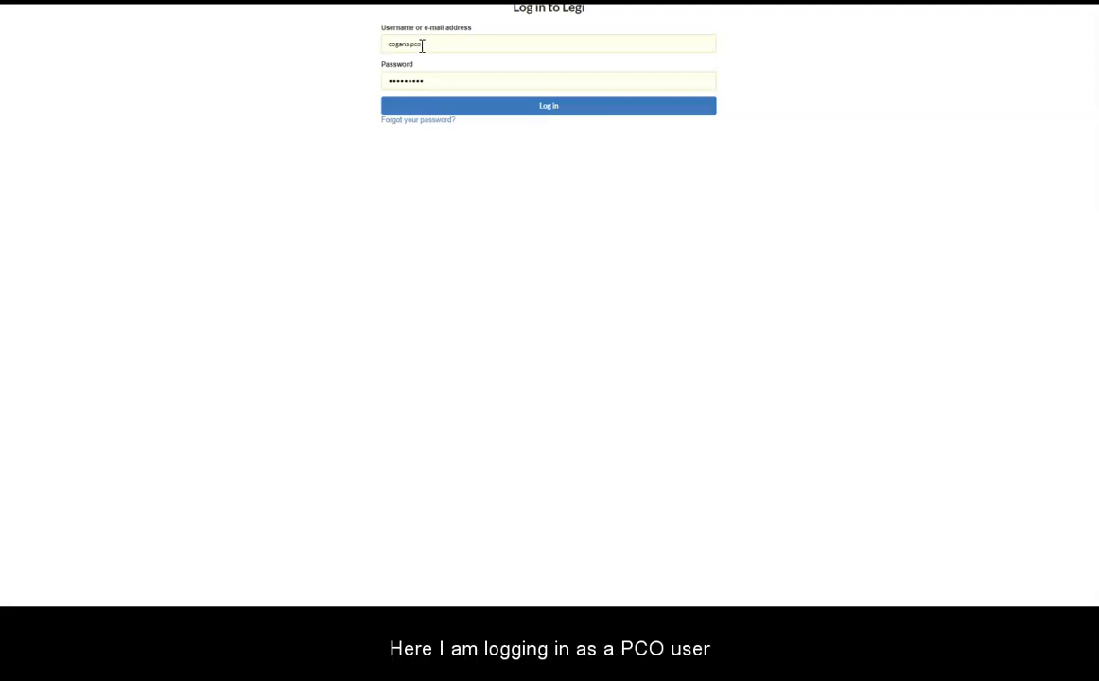
Step: Log in and create a Scottish Public Bill project, sub-type Government Bill, titled "Apologies (Scotland) Bill"
click(501, 115)
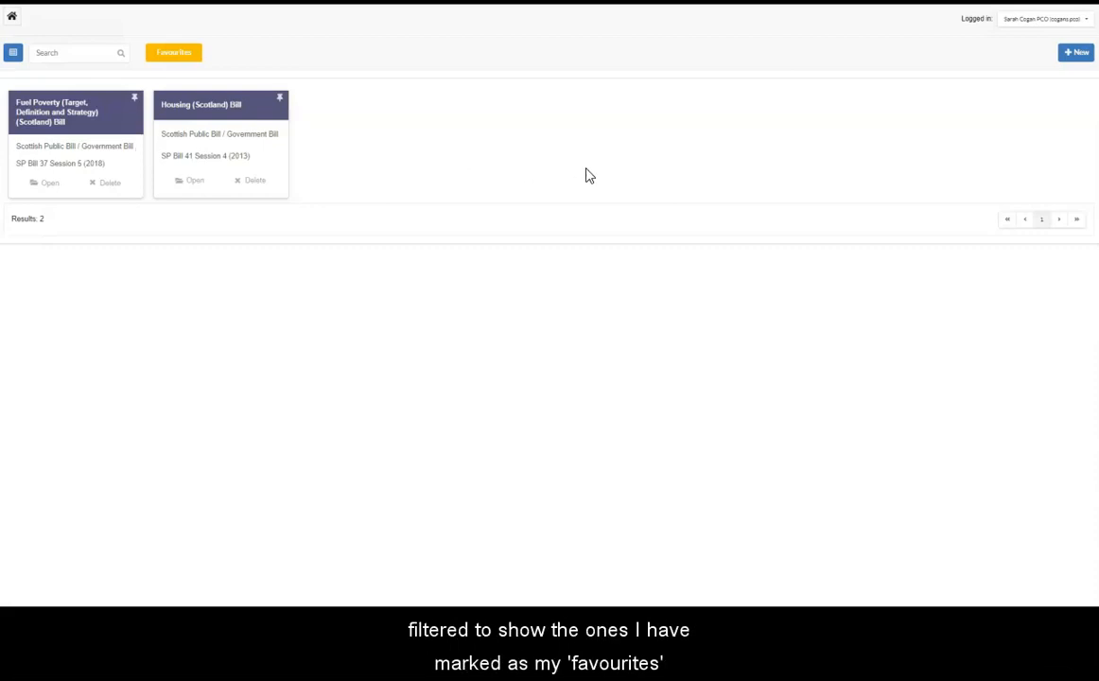
click(1075, 53)
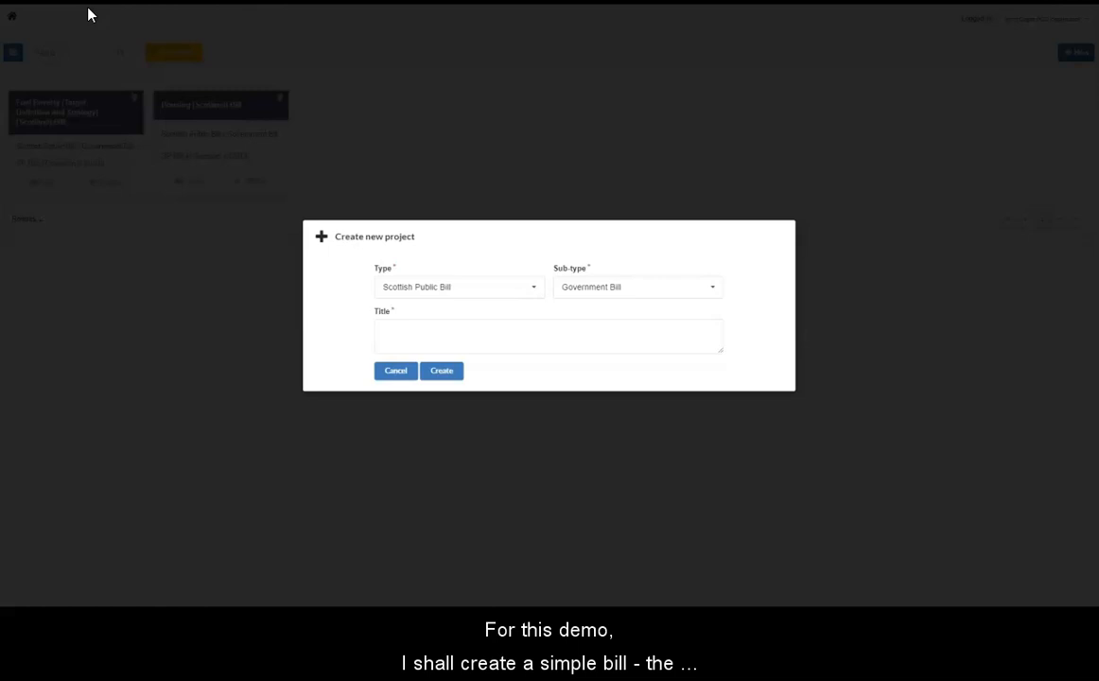
click(434, 334)
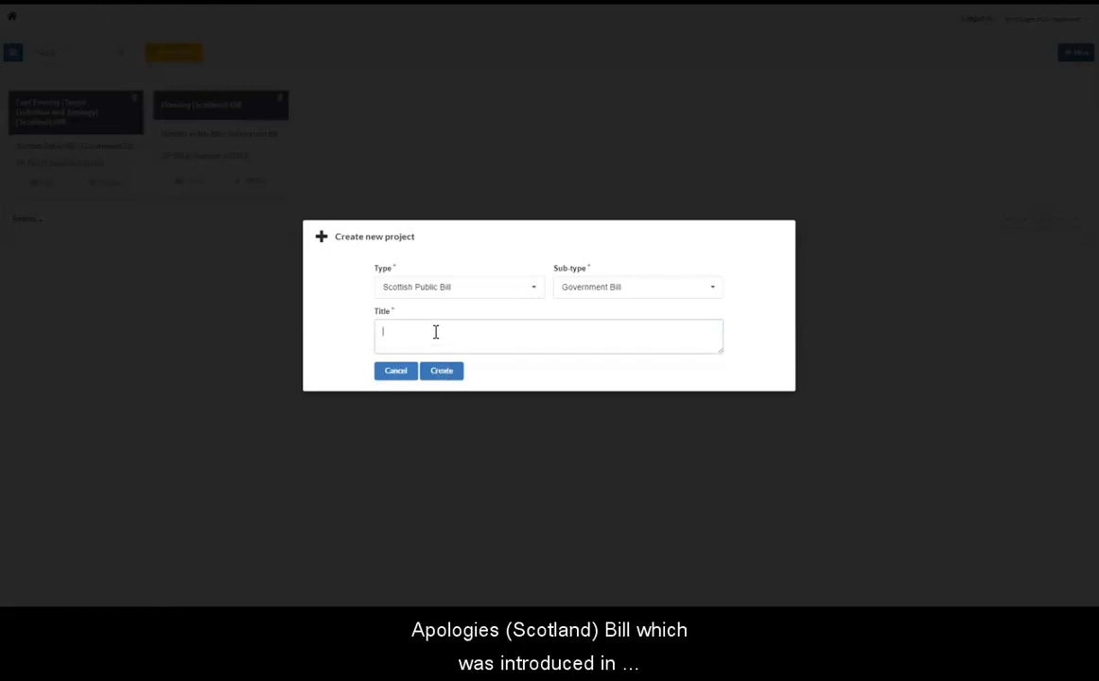
text(Apologies (Sco)
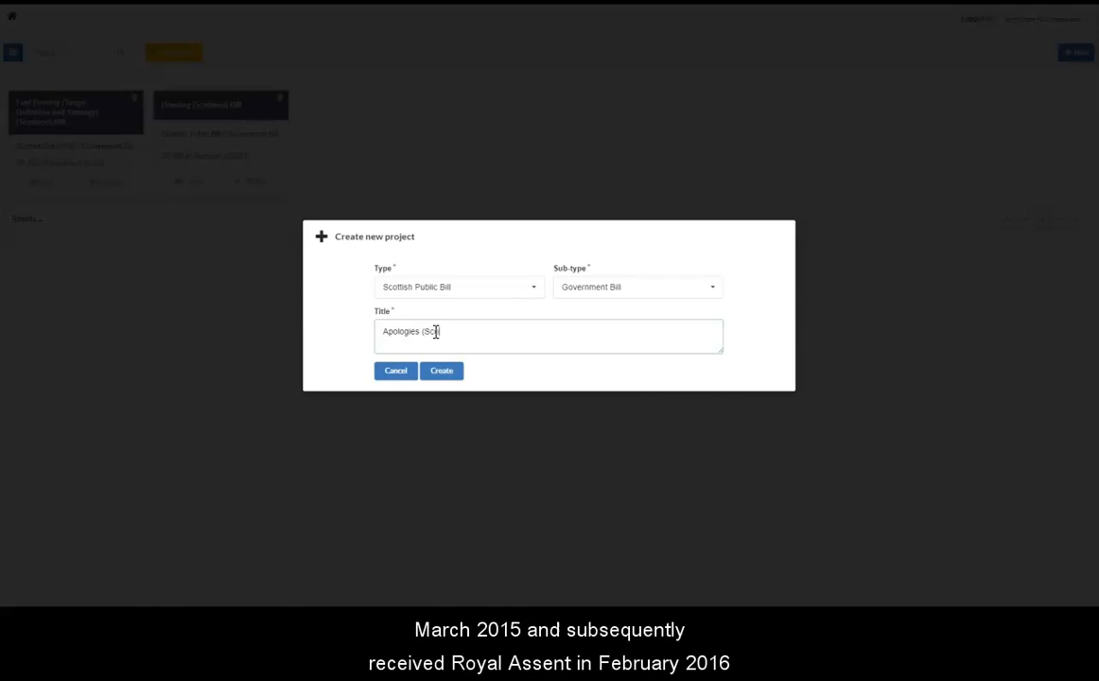
text(tland) Bill)
click(443, 373)
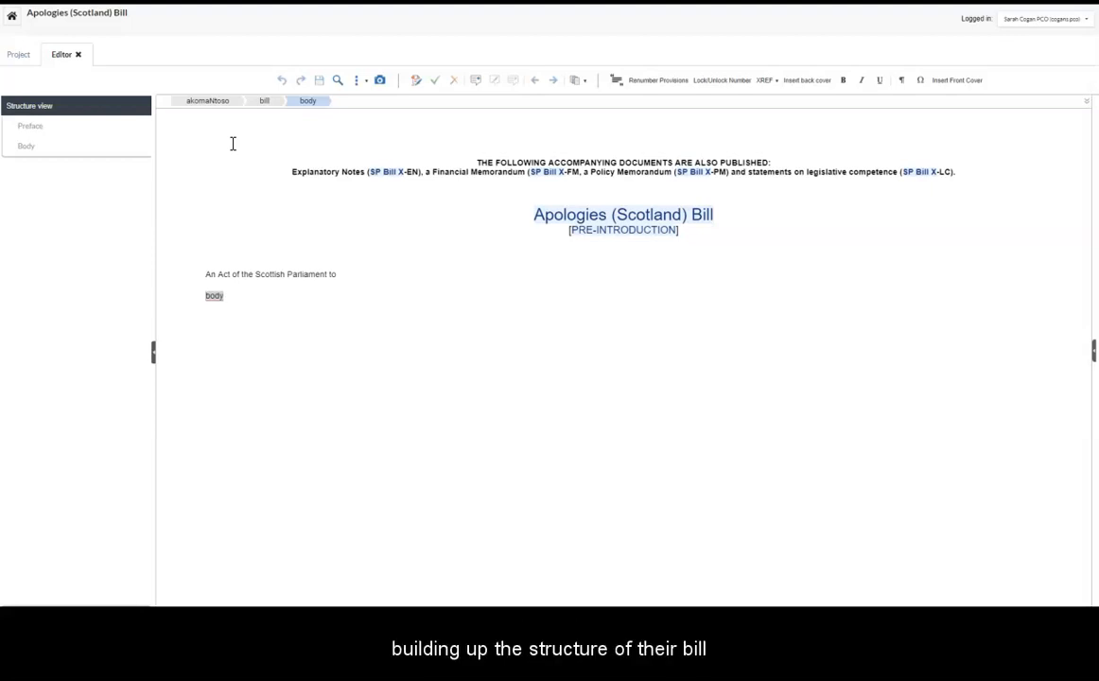
Step: Insert a section in the bill's body with heading "Effect of apology in legal proceedings" and subsection text "Subsection"
key(Return)
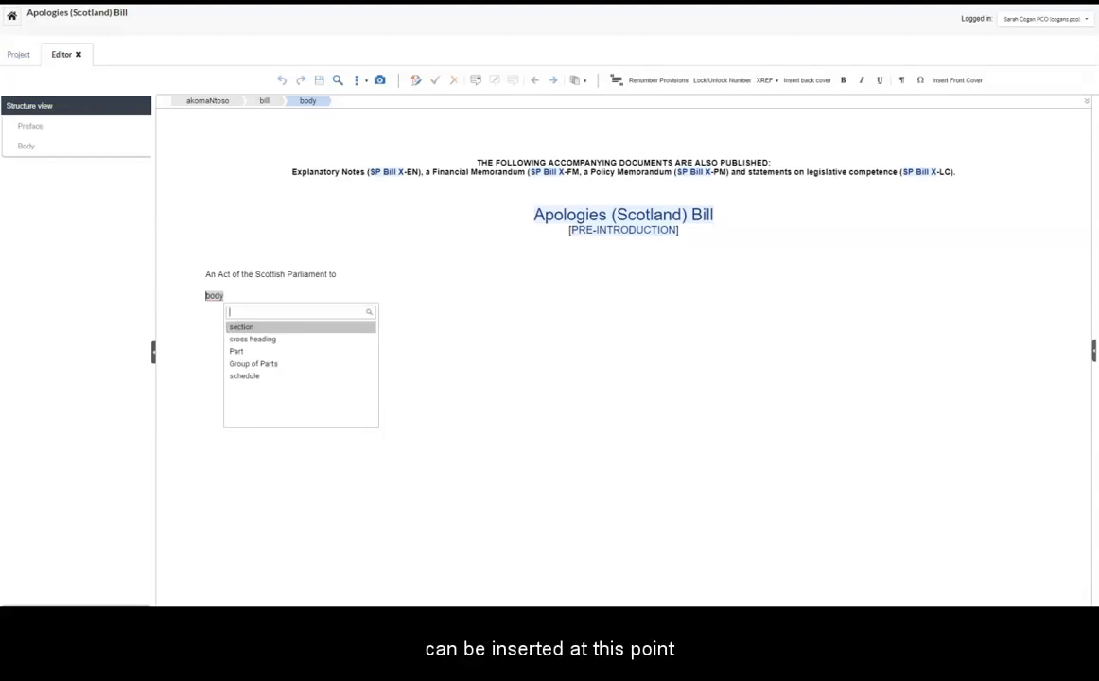
key(Return)
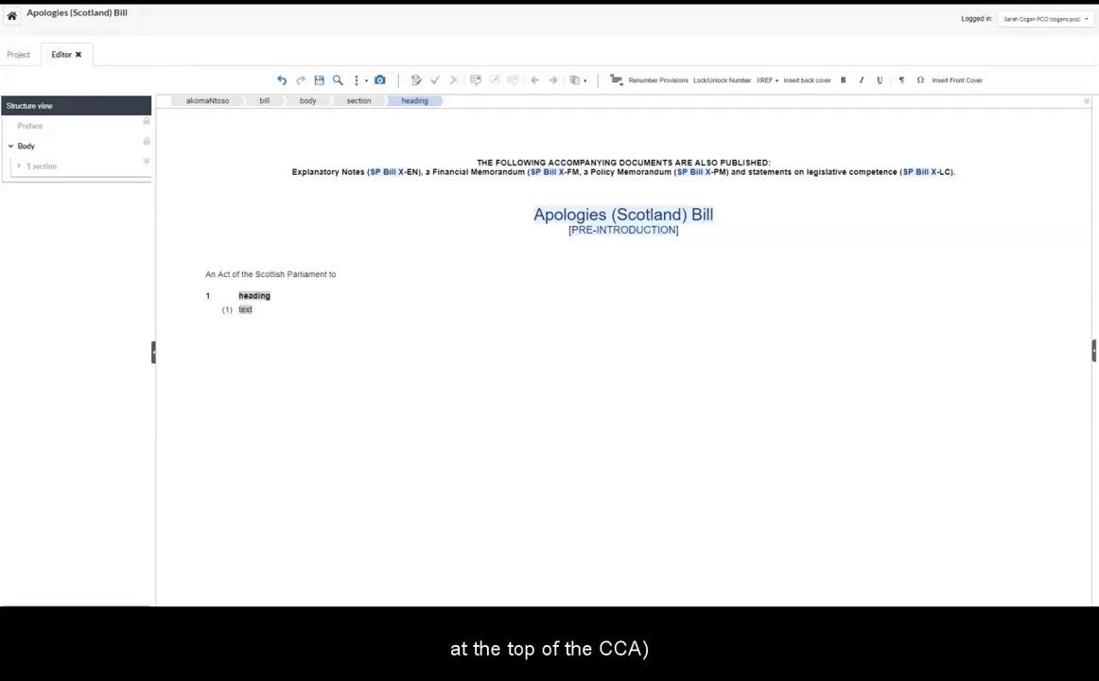
text(Effect of apology in legal proceedings)
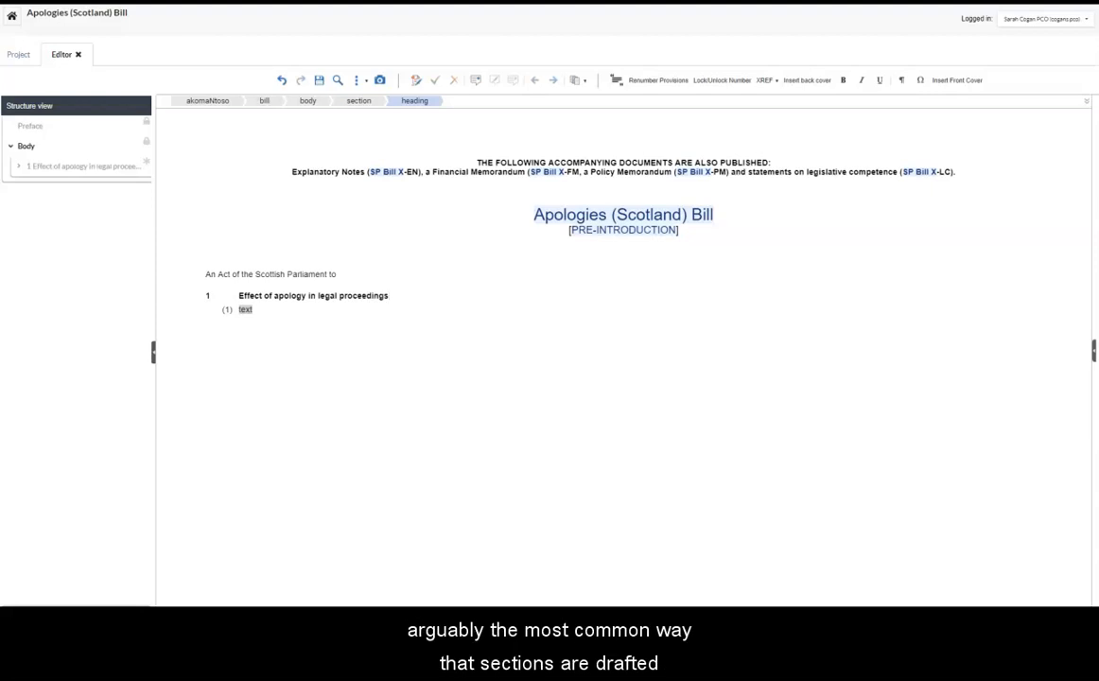
key(Return)
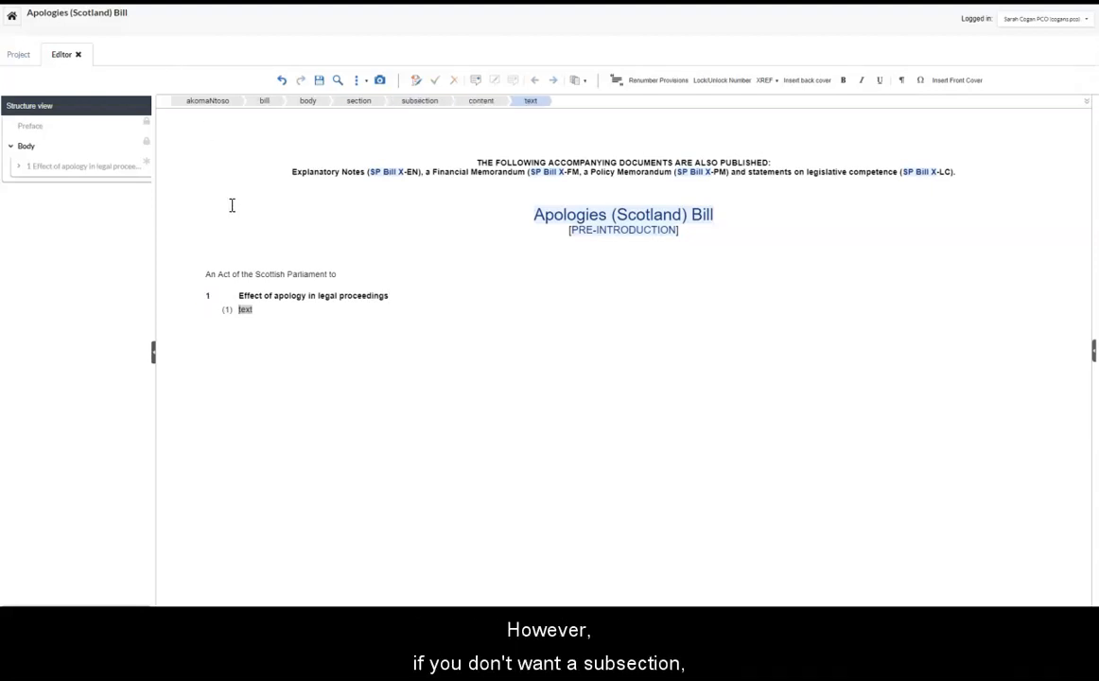
text(Subsection)
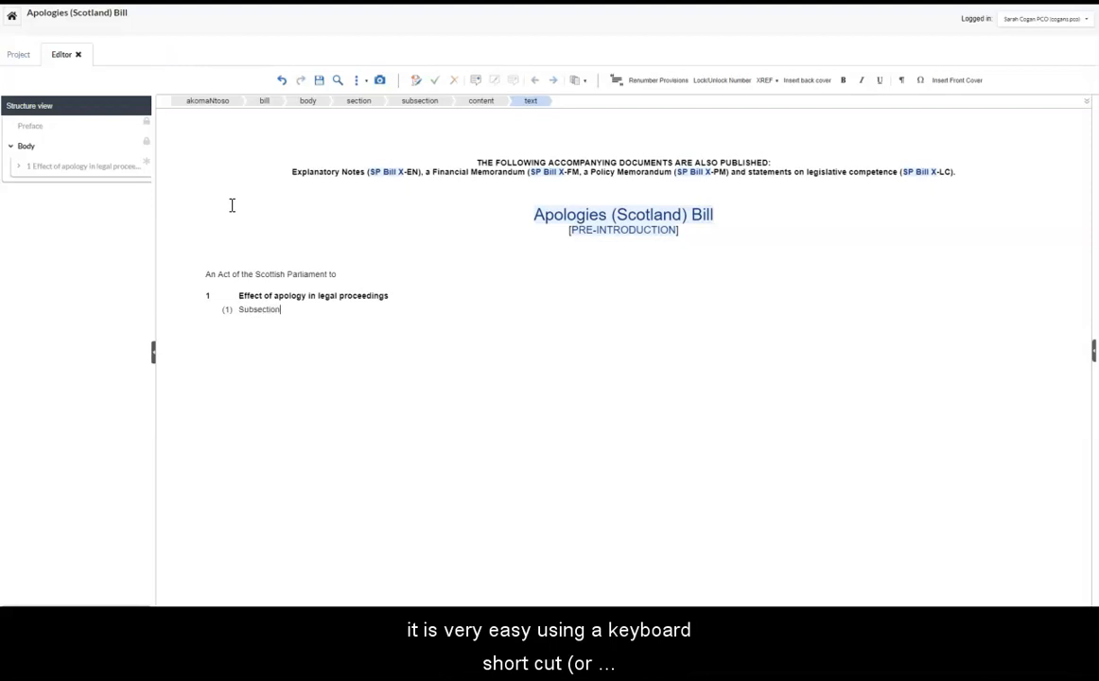
Step: Promote the subsection to plain section content and insert a subsection after it reading "Another subsection"
key(shift+Tab)
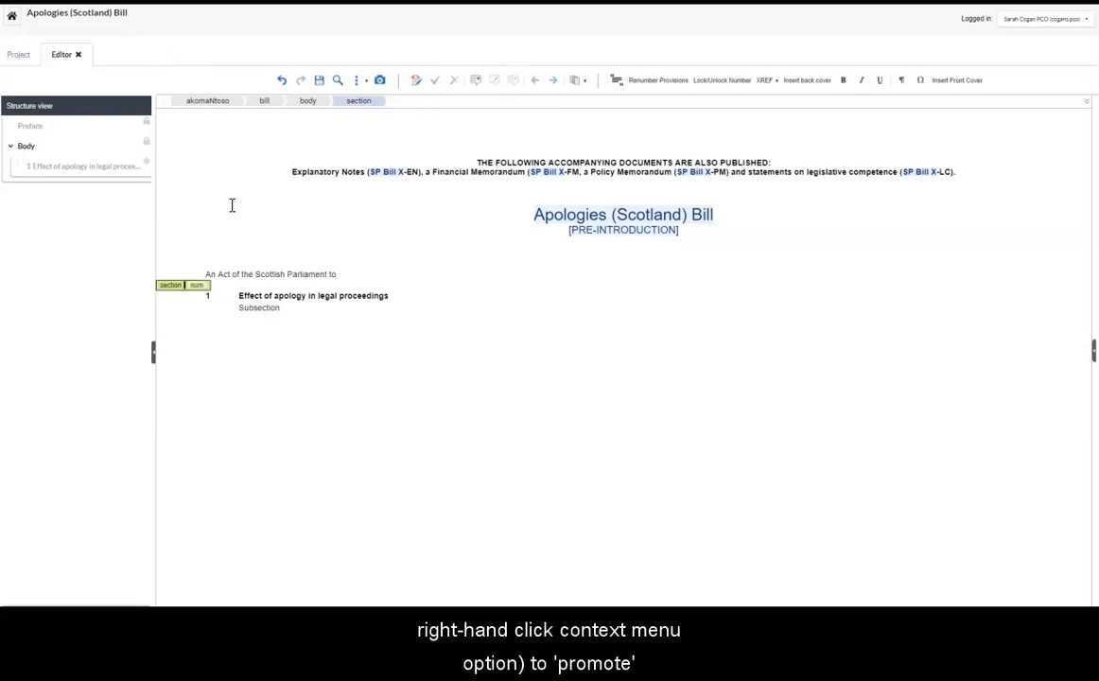
click(269, 307)
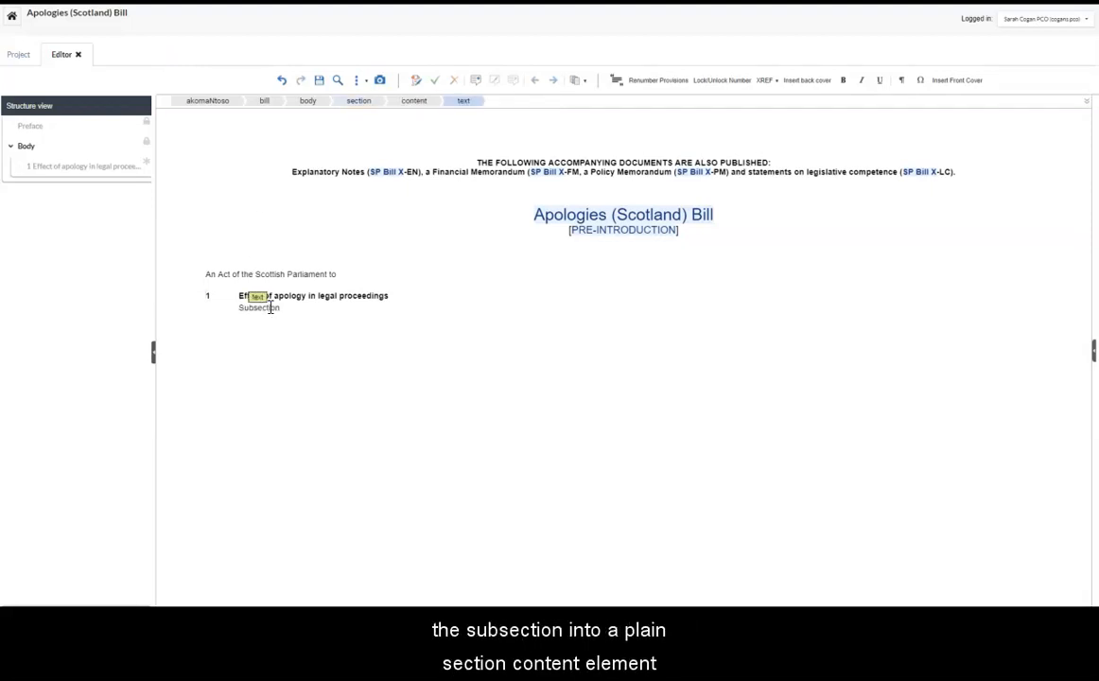
key(Return)
key(Down)
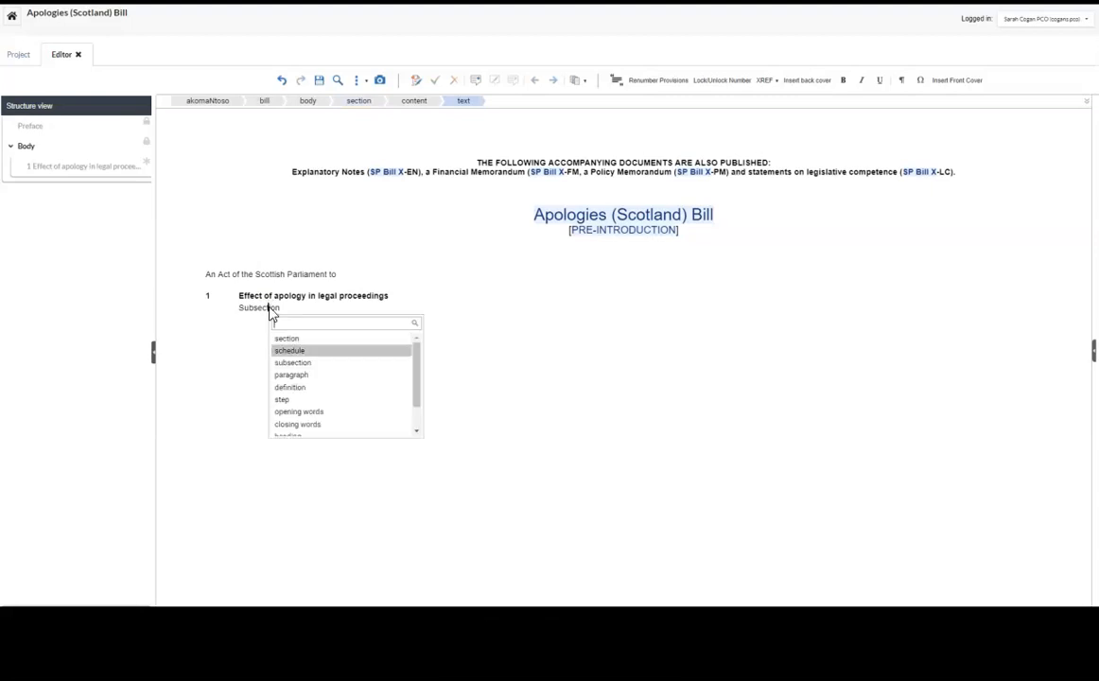
key(Down)
key(Return)
text(Another subsection)
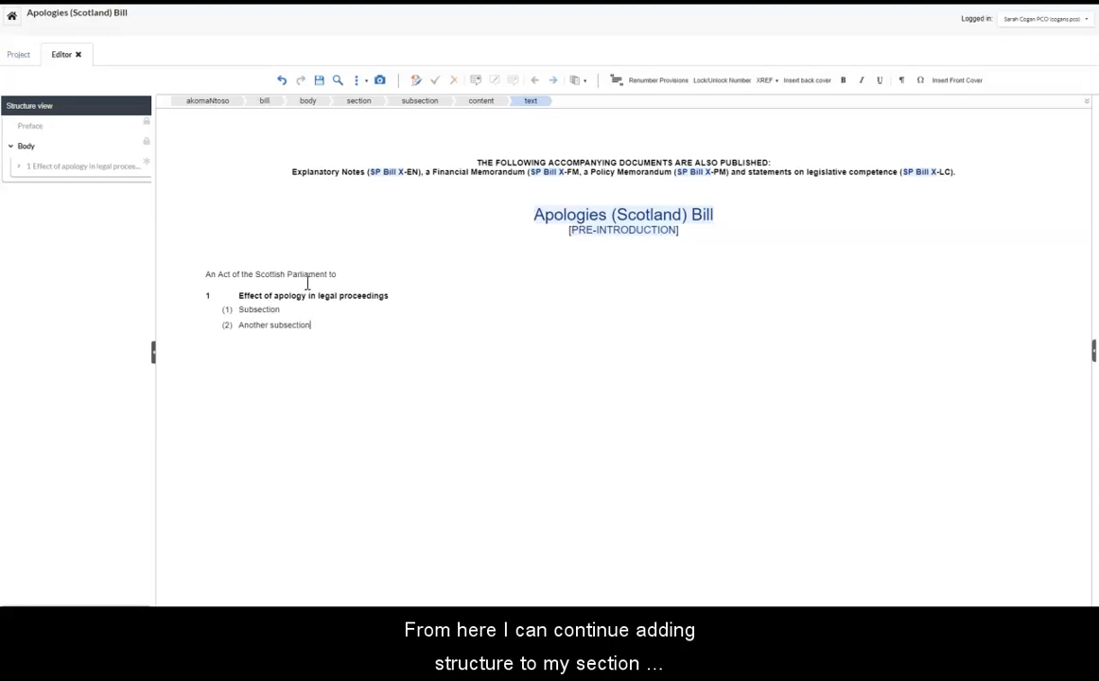
Step: Add two paragraphs under the second subsection, reading "paragraph" and "another paragraph"
key(Return)
text(par)
key(Return)
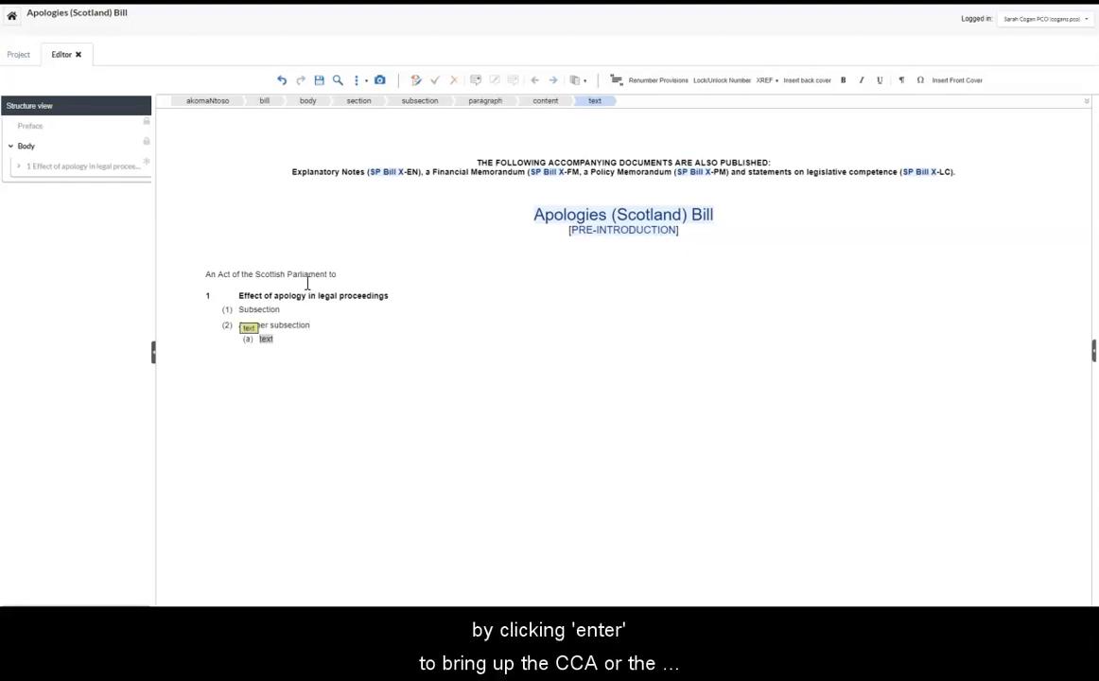
text(paragraph)
key(ctrl+Return)
text(another paragraph)
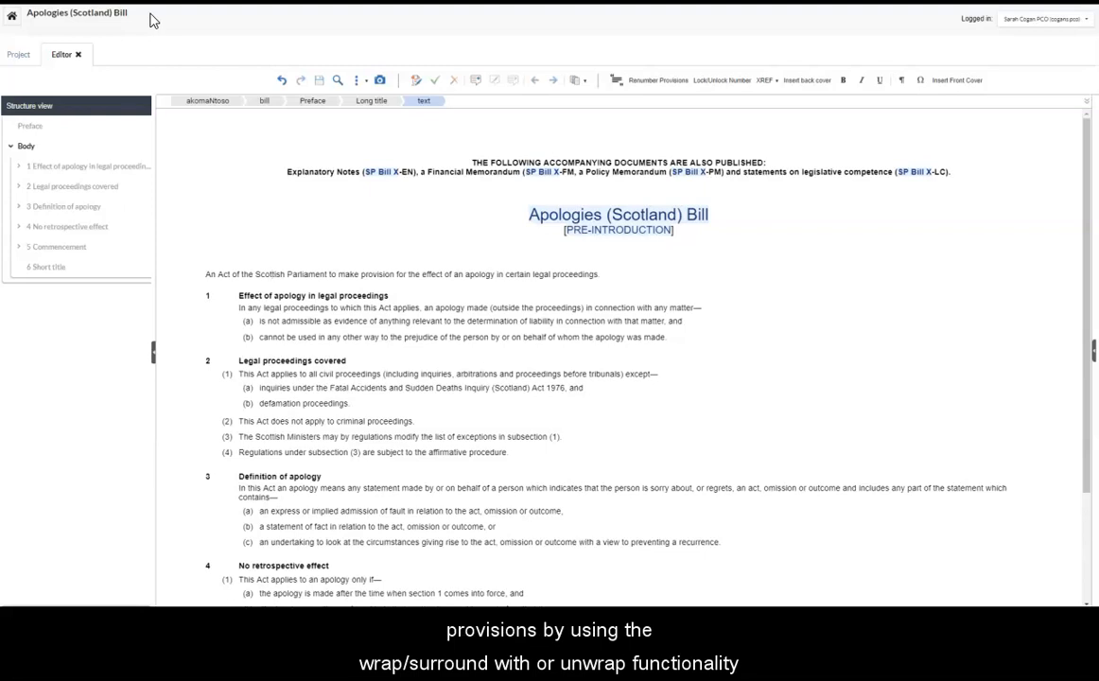
Step: Surround the whole of section 1 with a Part and give it the heading "Part heading"
click(284, 295)
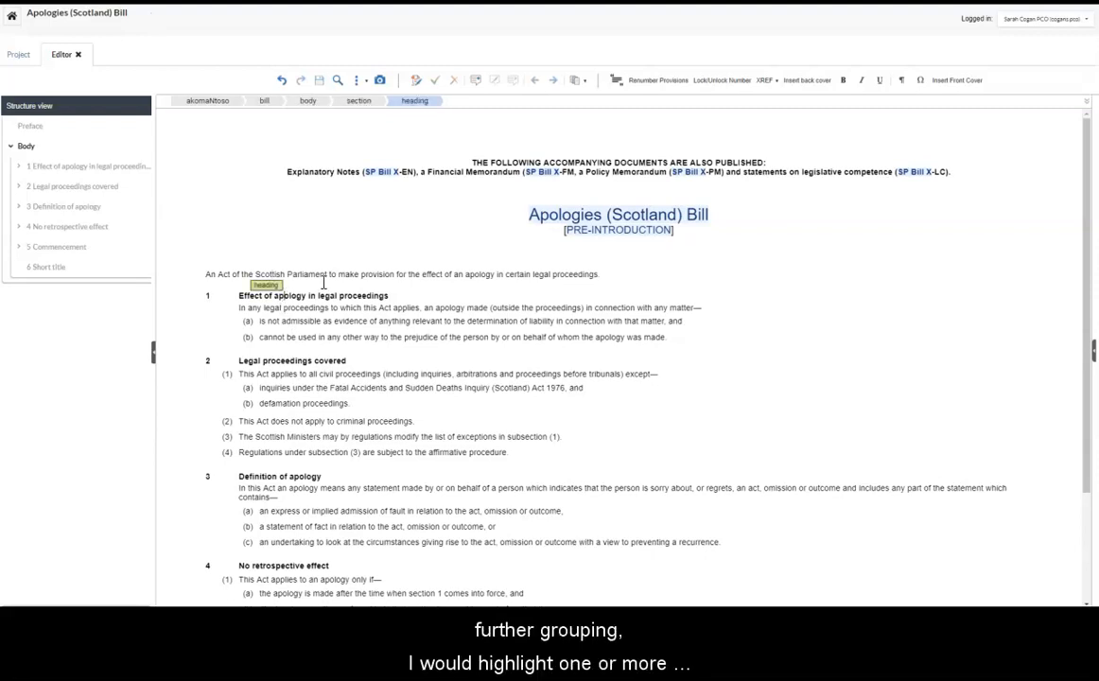
click(358, 101)
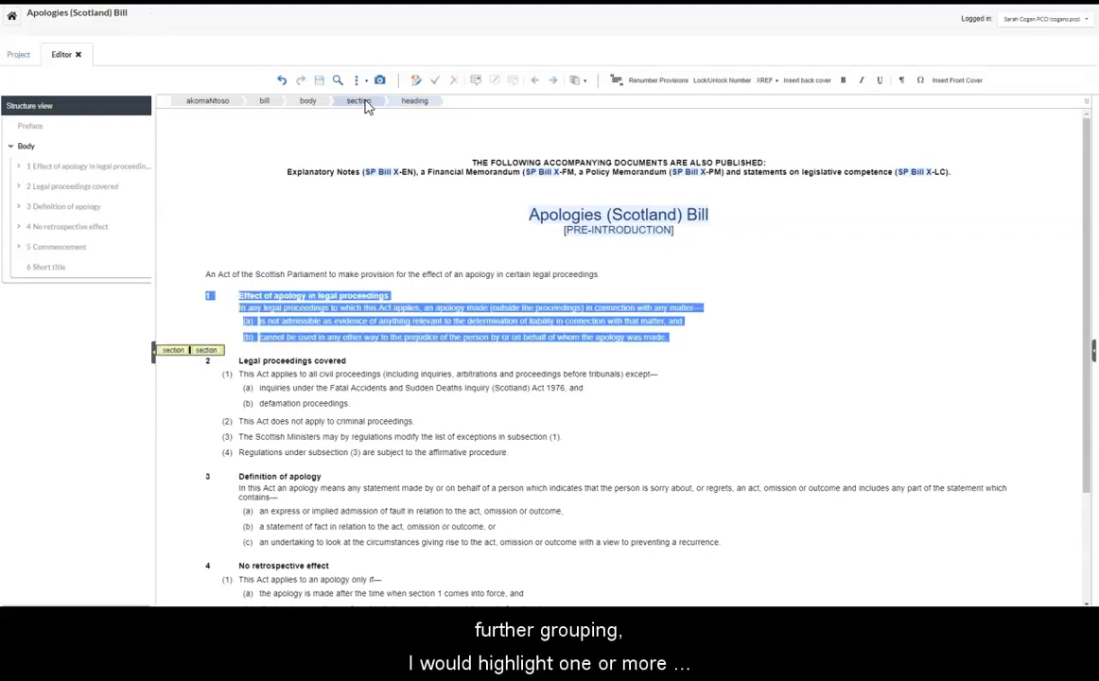
right_click(303, 301)
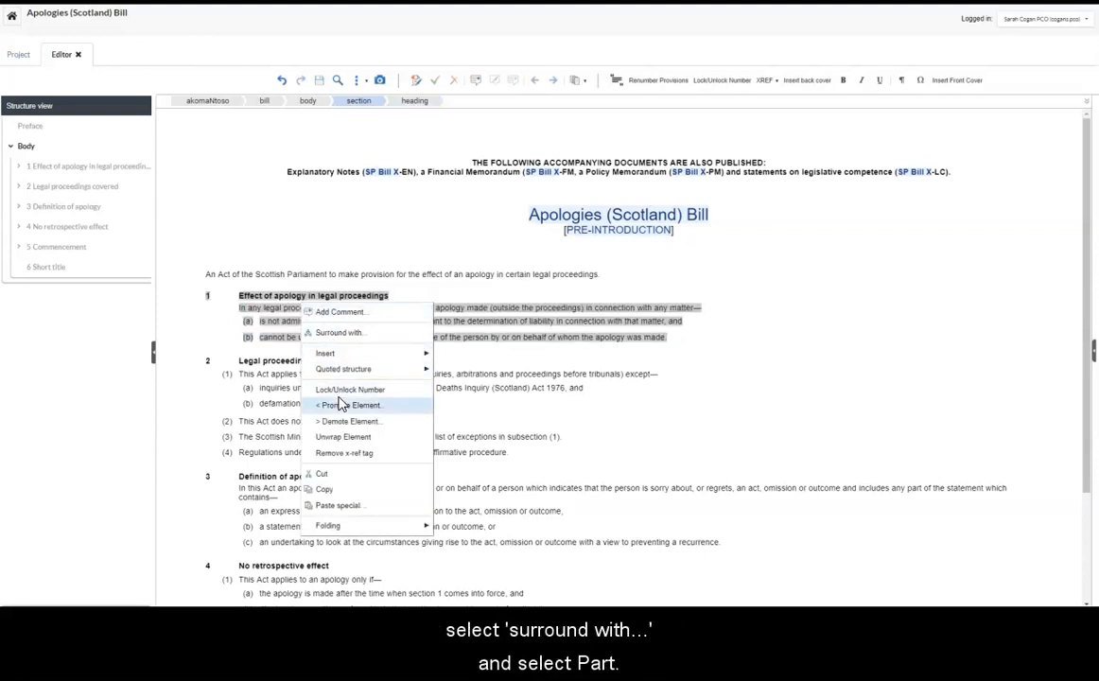
click(340, 332)
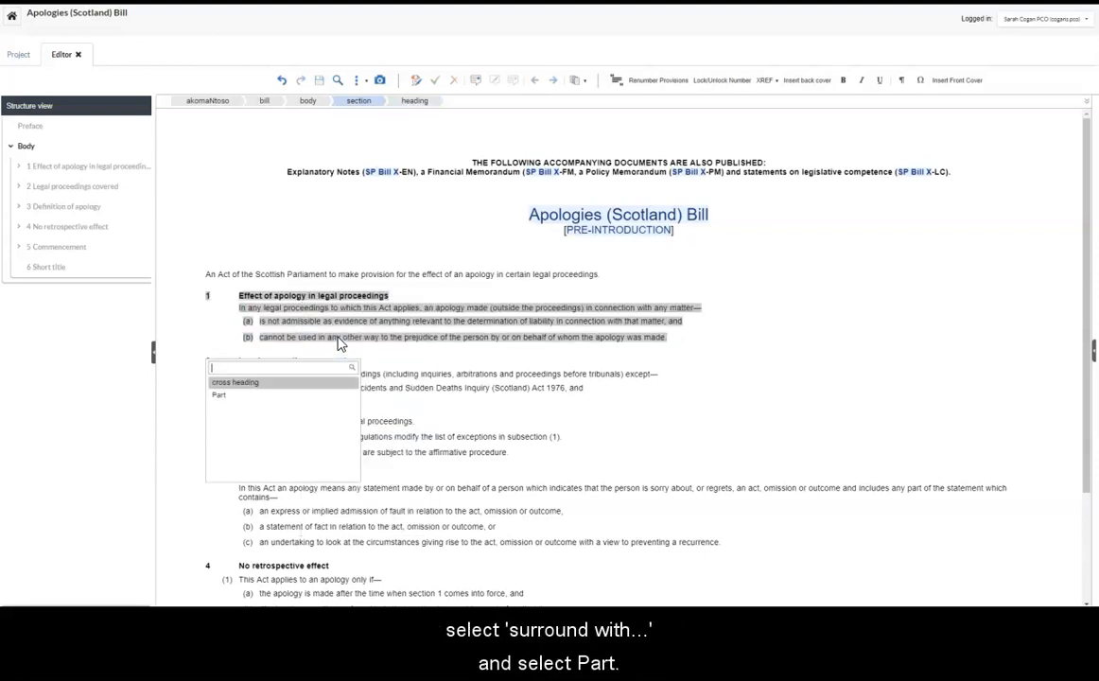
click(289, 403)
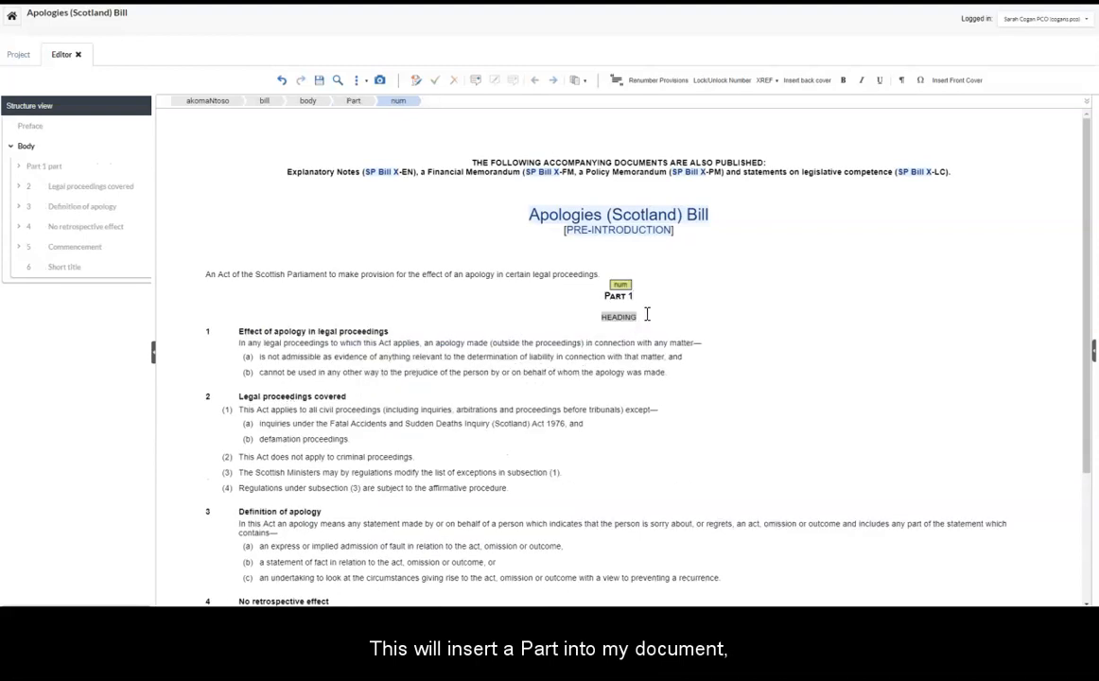
click(620, 317)
text(Part heading)
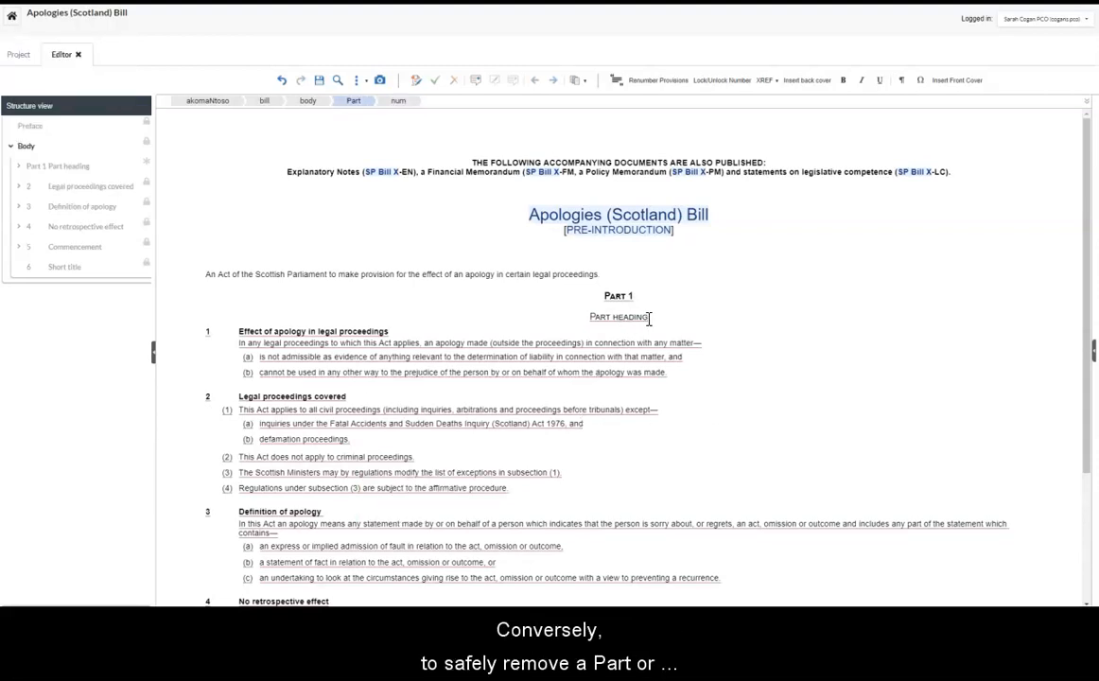
Step: Unwrap the Part around section 1, keeping the section itself
drag(636, 313, 618, 299)
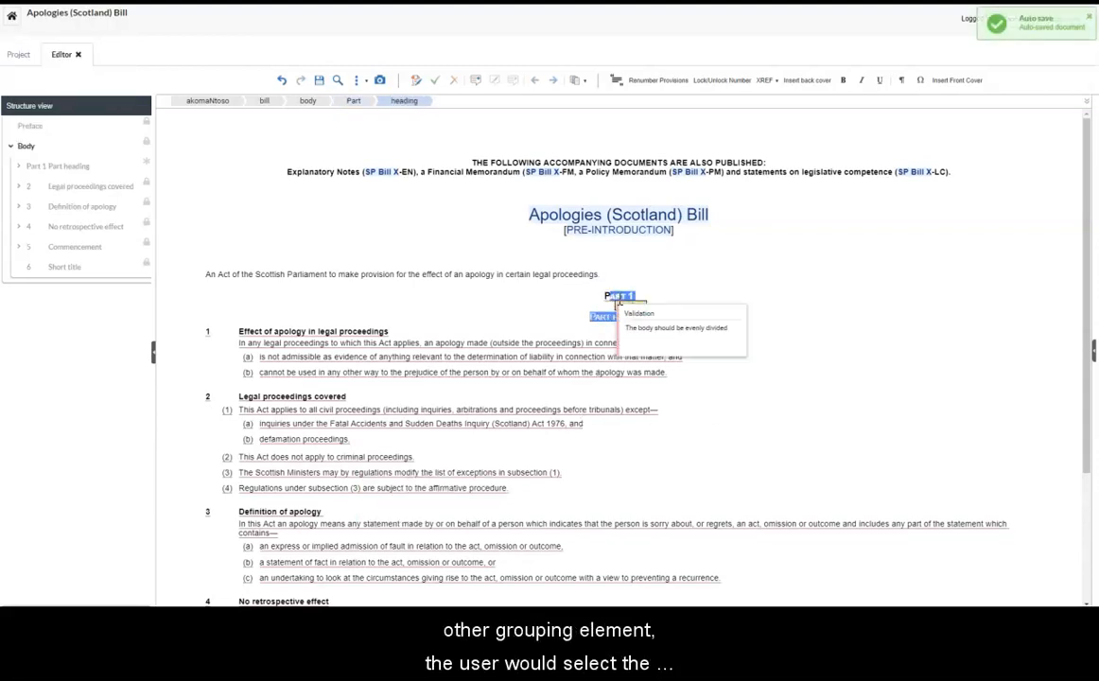
right_click(620, 303)
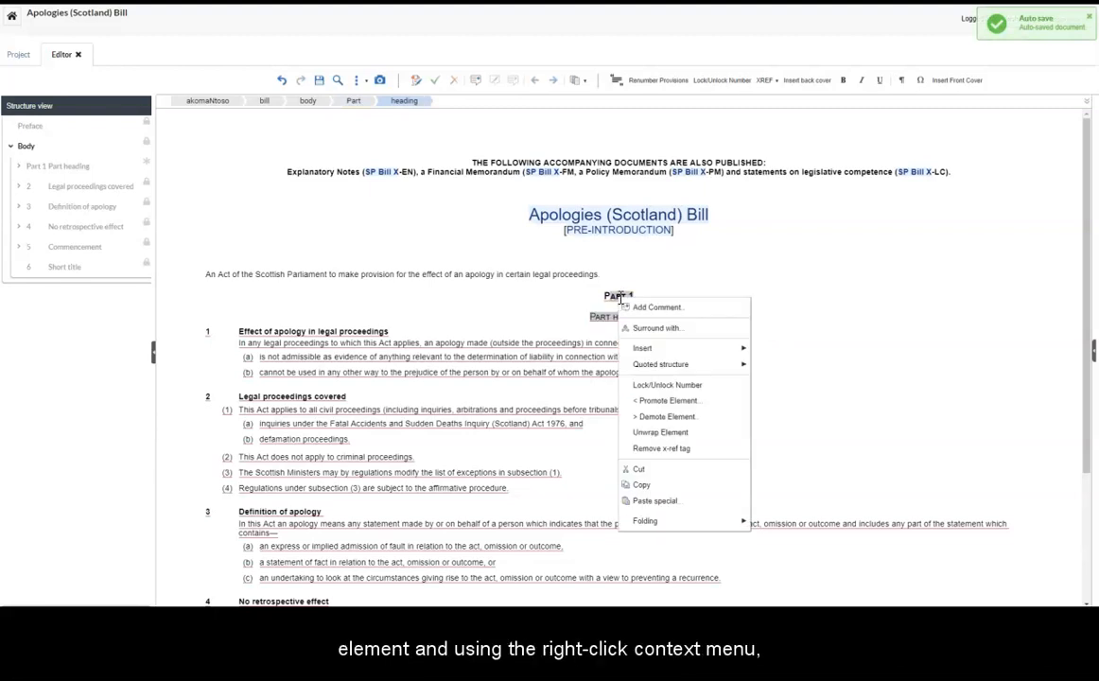
click(661, 433)
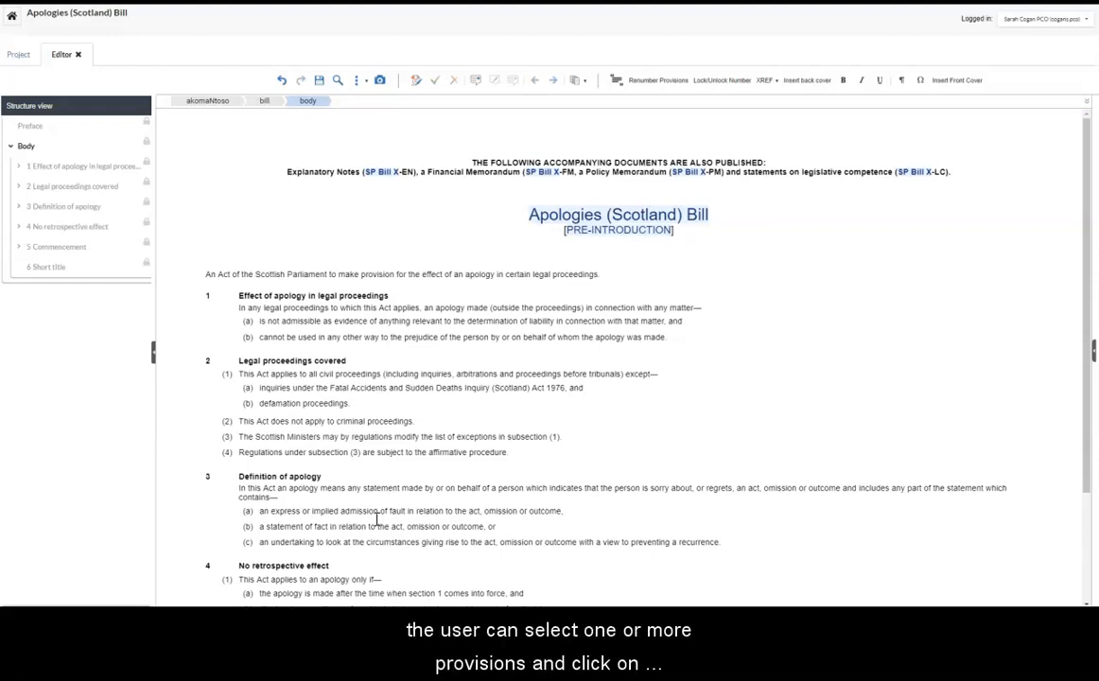
Step: Tag the cross references throughout section 2, "Legal proceedings covered"
click(304, 360)
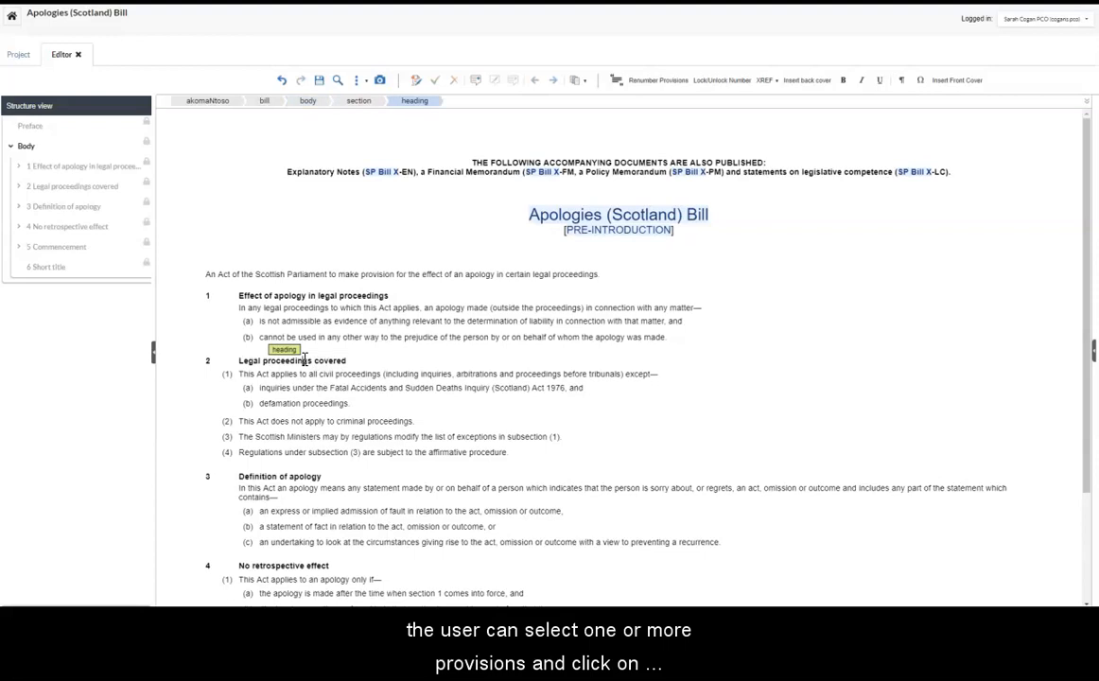
click(358, 100)
click(764, 82)
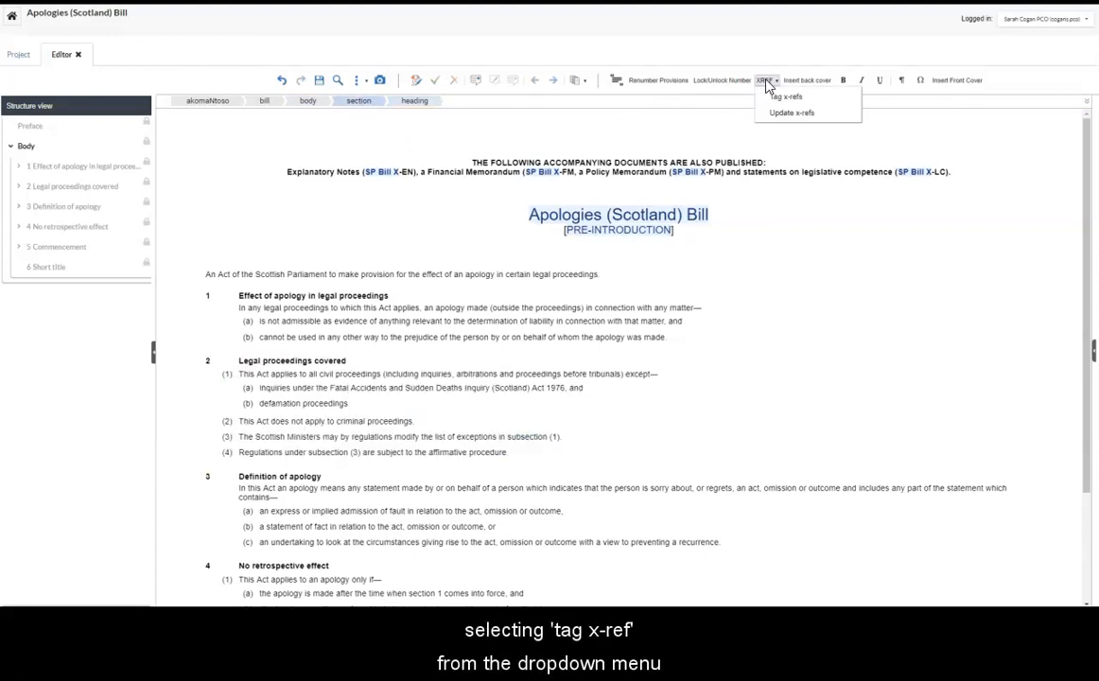
click(774, 99)
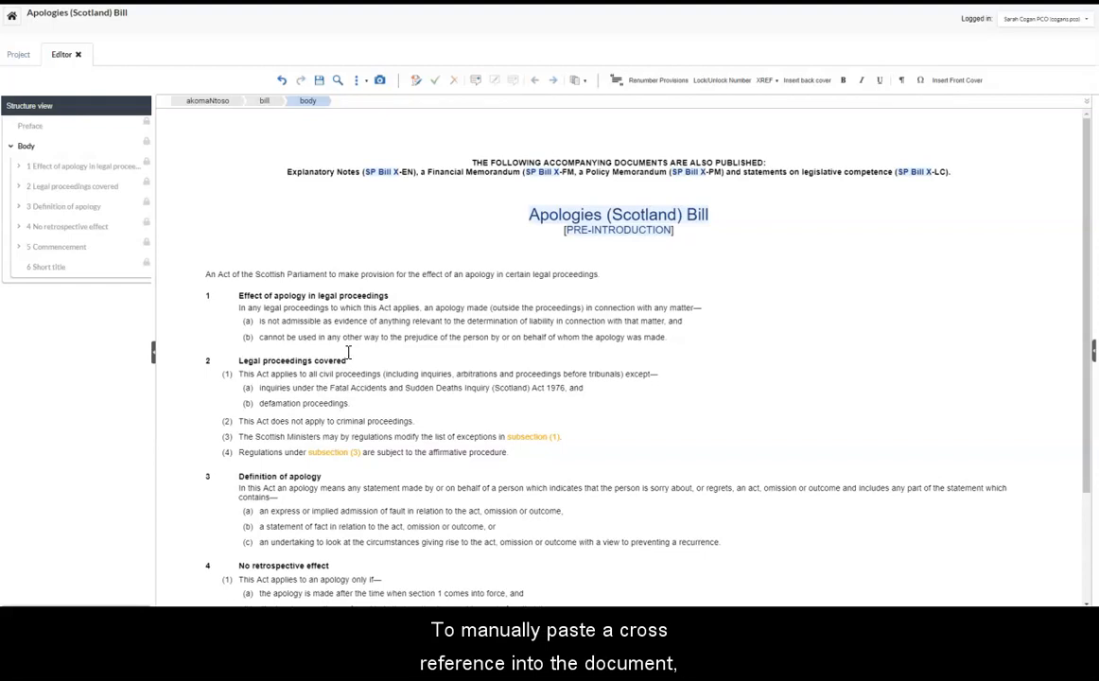
Step: Copy the "subsection (1)" cross reference from section 2's structure entry and paste it after "criminal proceedings" in subsection (2)
click(23, 187)
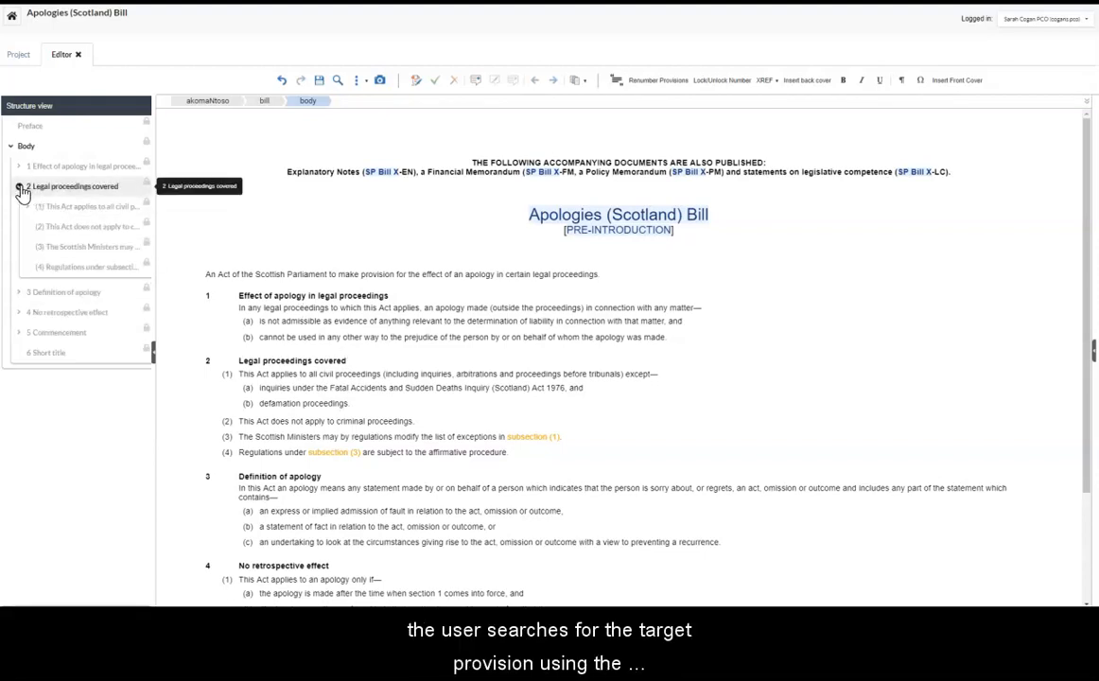
right_click(50, 209)
mouse_move(59, 211)
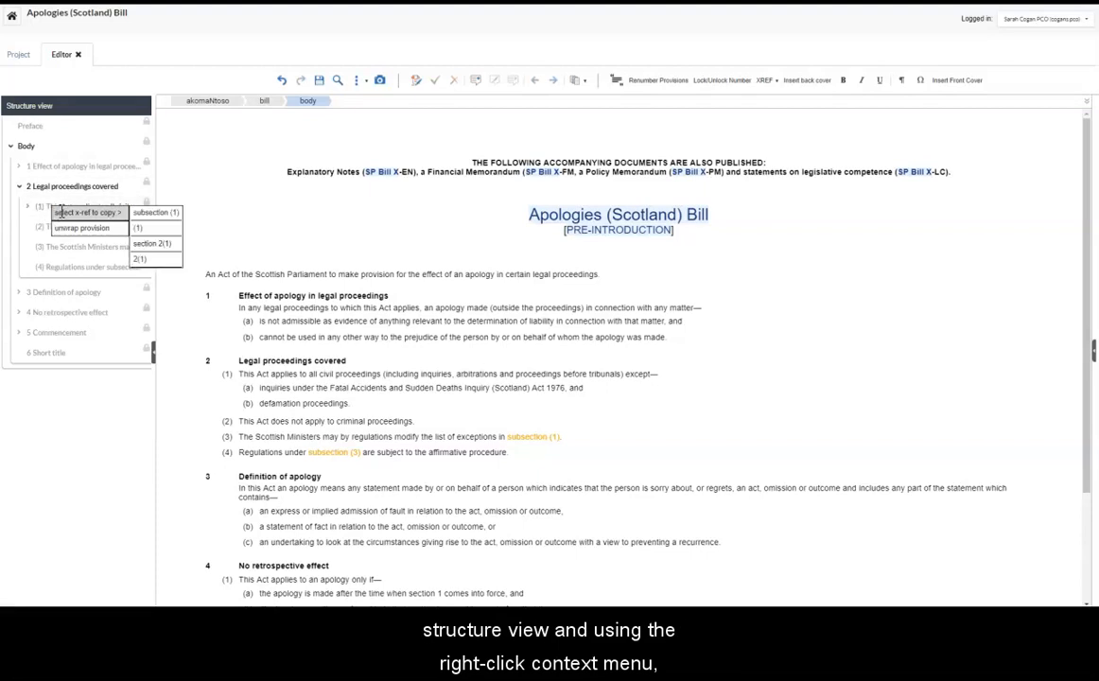
click(151, 212)
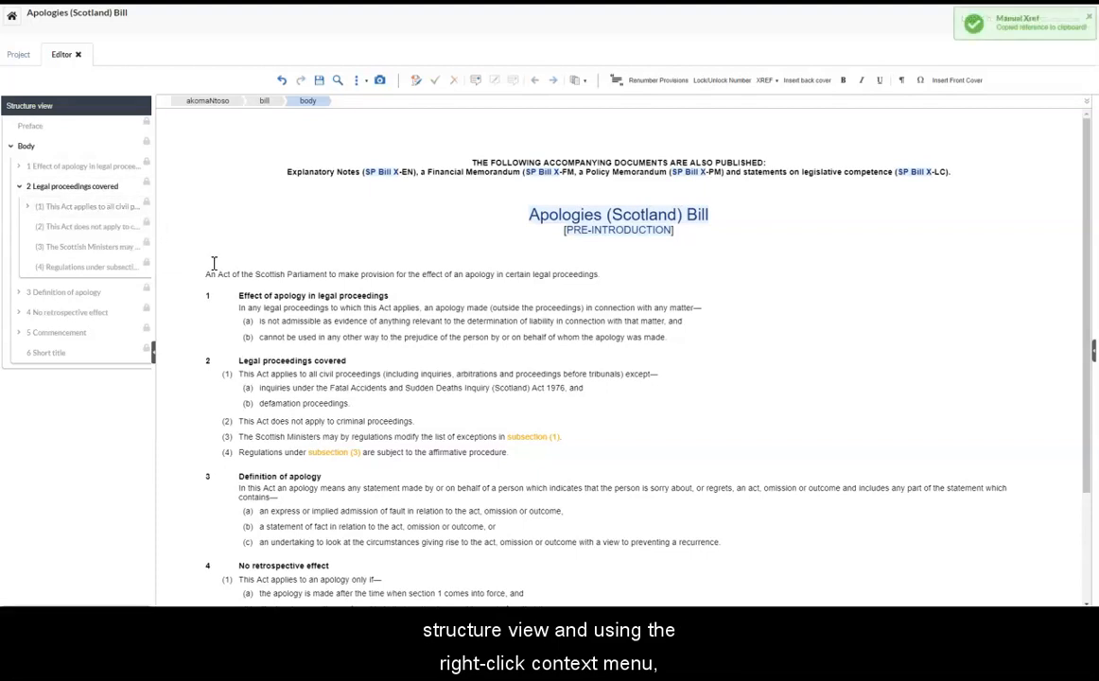
click(413, 421)
key(ctrl+v)
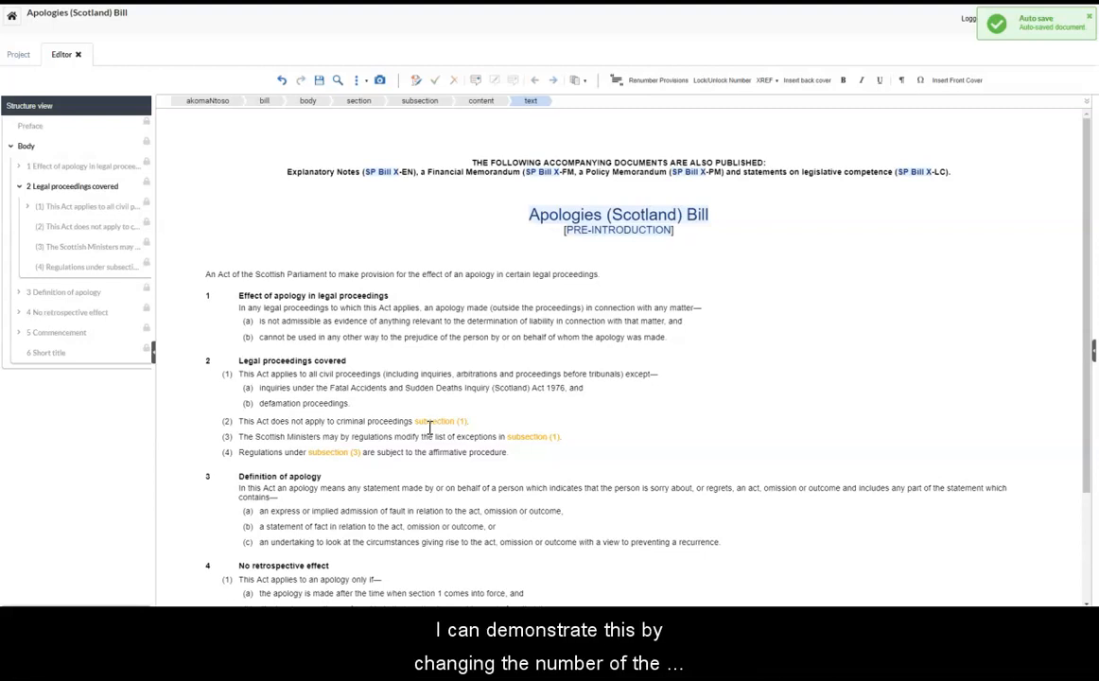
Step: Change the number of section 2's first subsection to (1A)
click(227, 374)
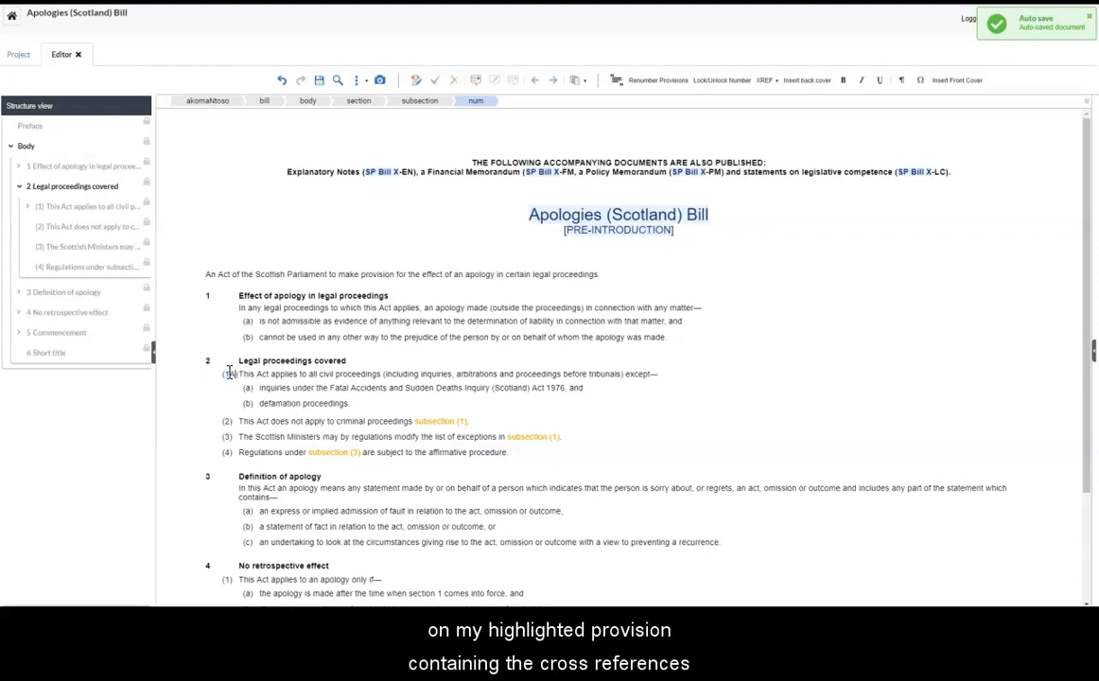
text(A)
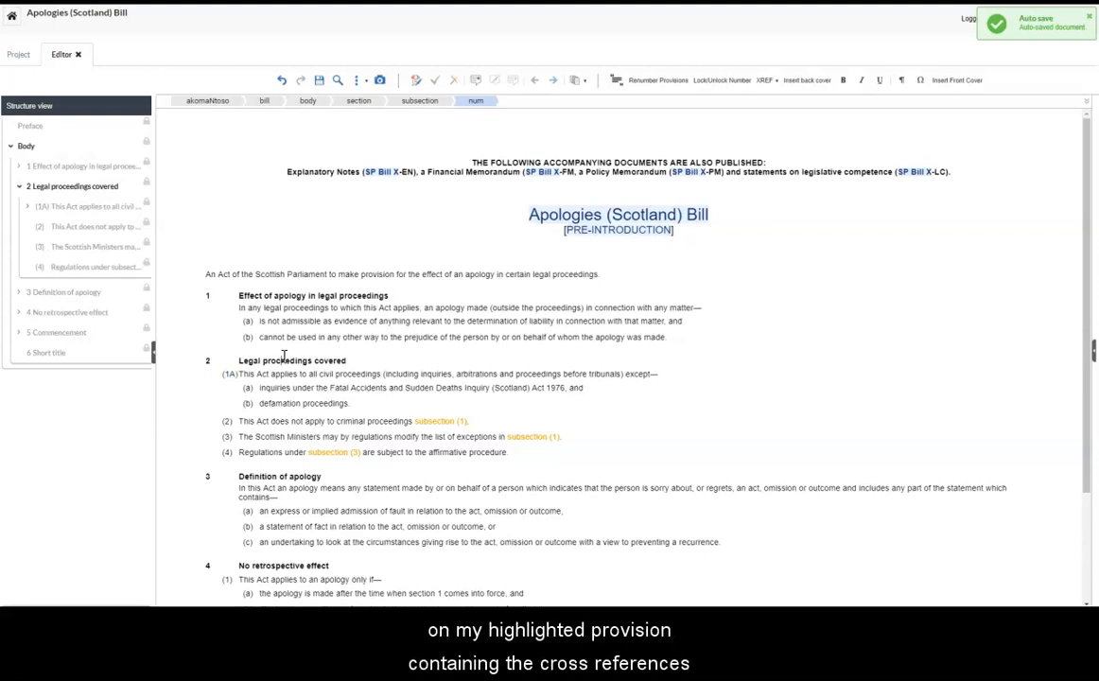
Step: Update the cross references throughout the whole of section 2, "Legal proceedings covered"
click(274, 360)
click(358, 101)
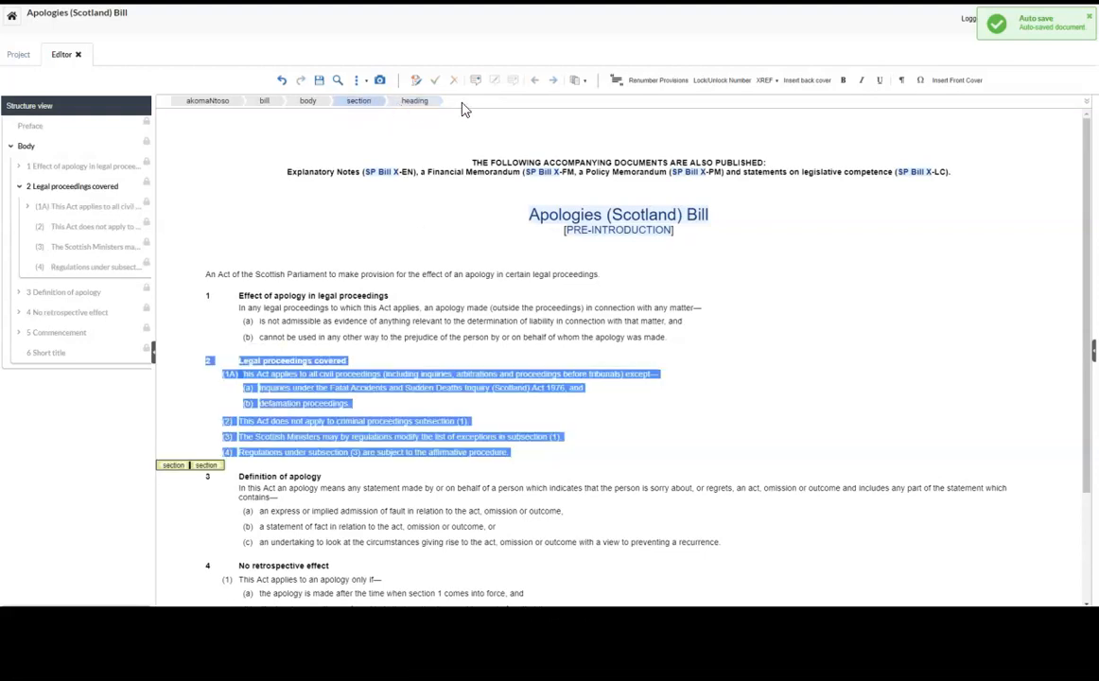
click(768, 81)
click(773, 113)
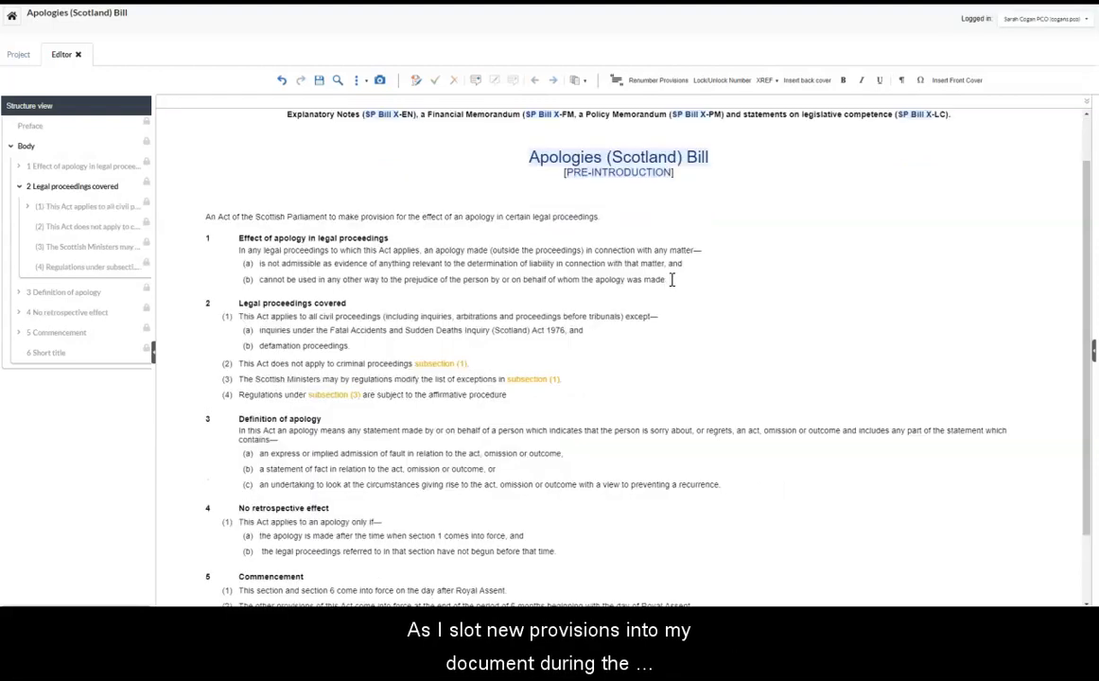
Step: Insert a new section after section 1, paragraph (b), and give it the heading "new section"
click(670, 279)
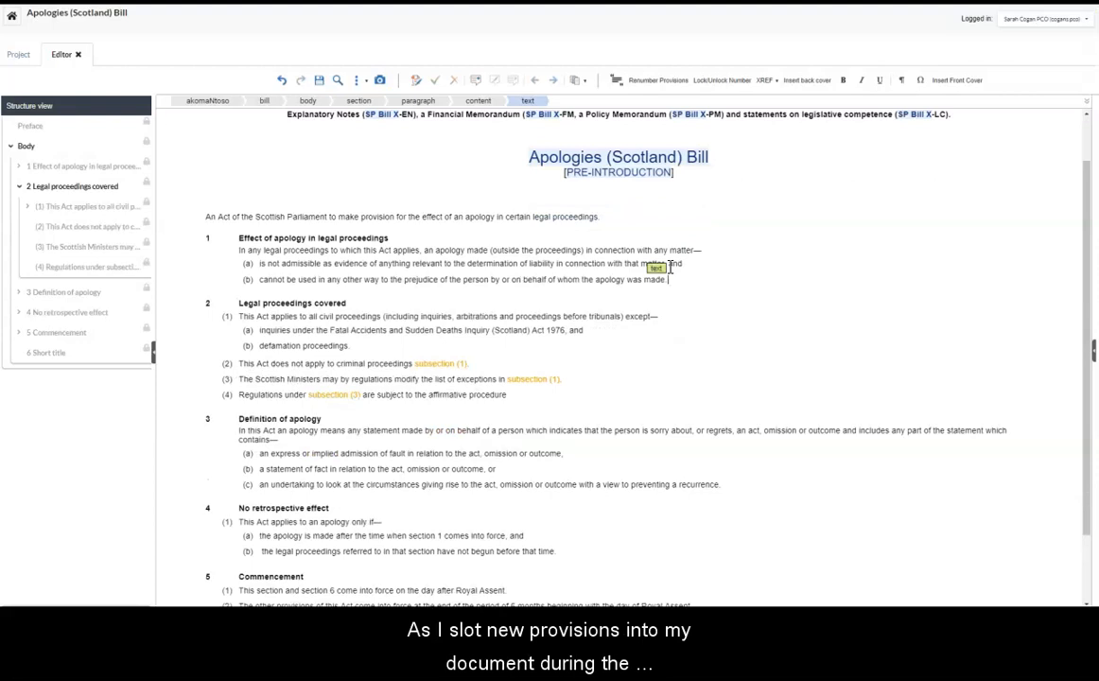
key(Return)
text(sec)
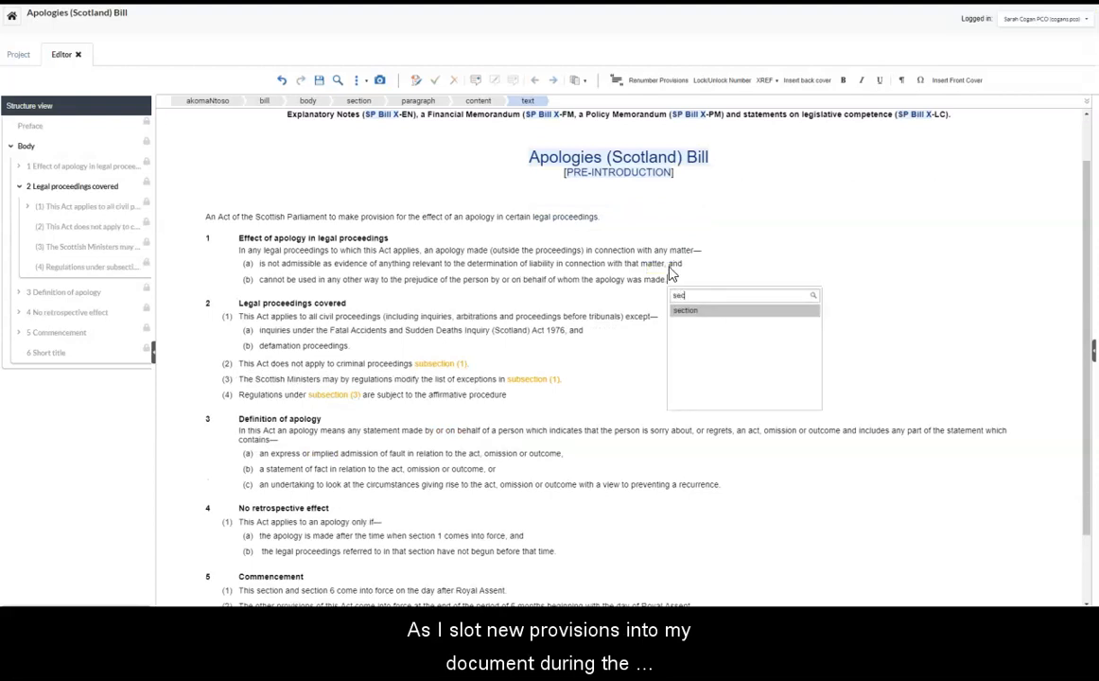
key(Return)
text(new secti)
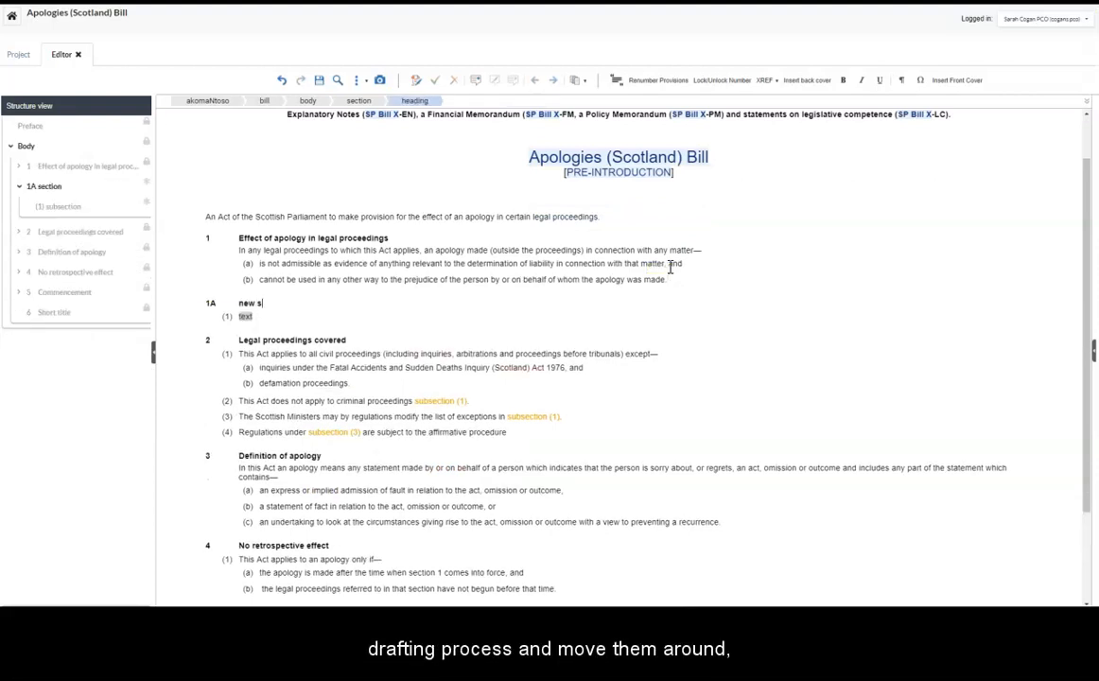
key(BackSpace)
text(ct)
key(BackSpace)
key(BackSpace)
key(BackSpace)
text(ction)
Step: Fill the new section's first subsection with "subsection" and add a second subsection reading "another subsection"
key(Tab)
key(Tab)
text(subsection)
key(Return)
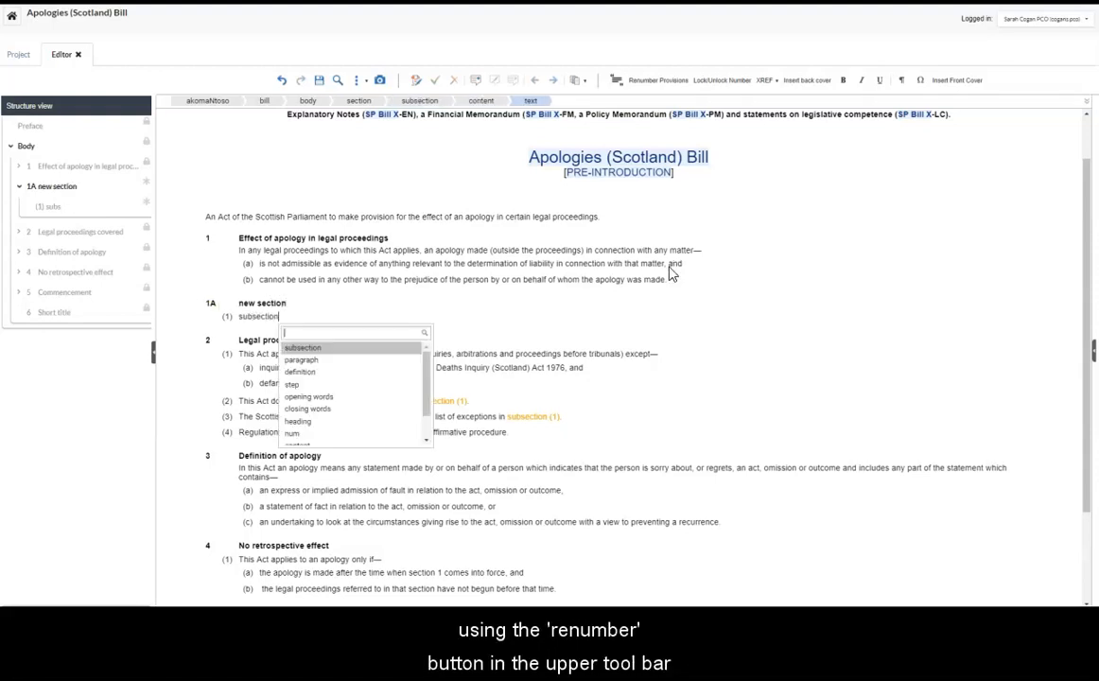
key(Return)
text(another subsection)
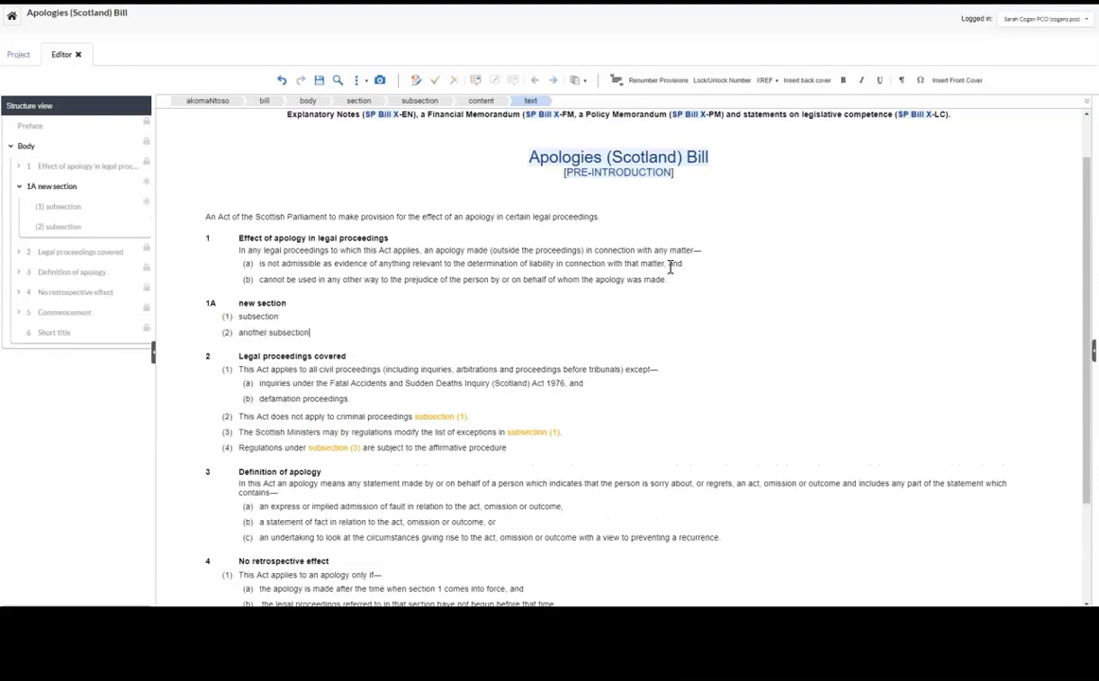
Step: Insert an empty subsection between the new section's two subsections and renumber the whole section
click(302, 314)
key(Return)
text(sub)
key(Return)
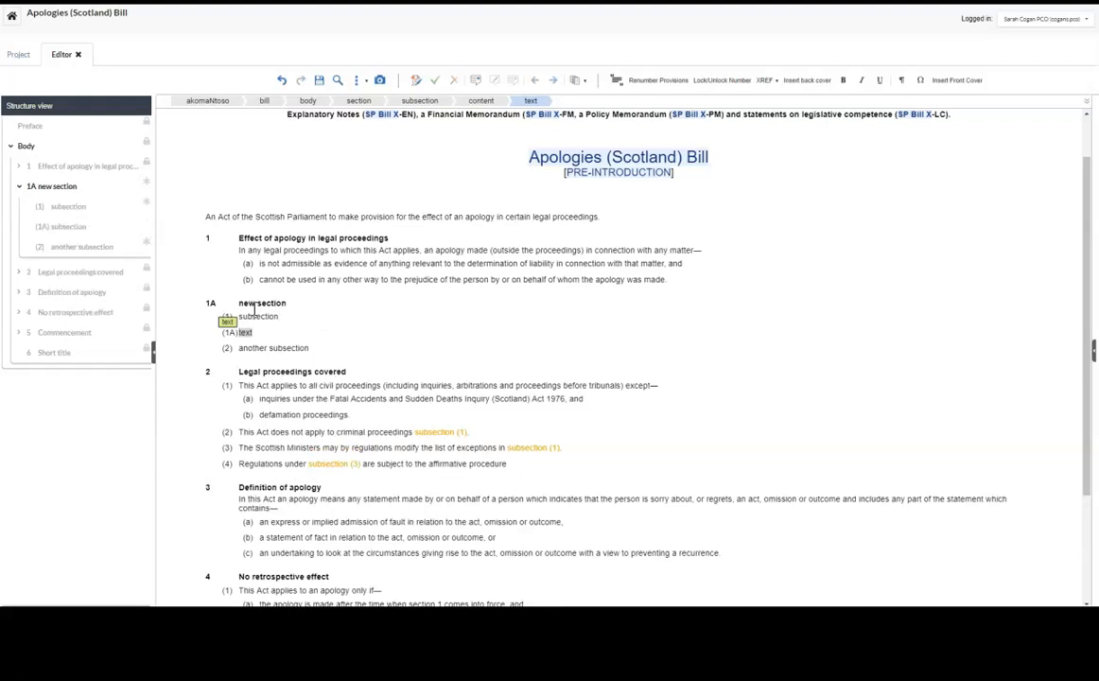
click(358, 100)
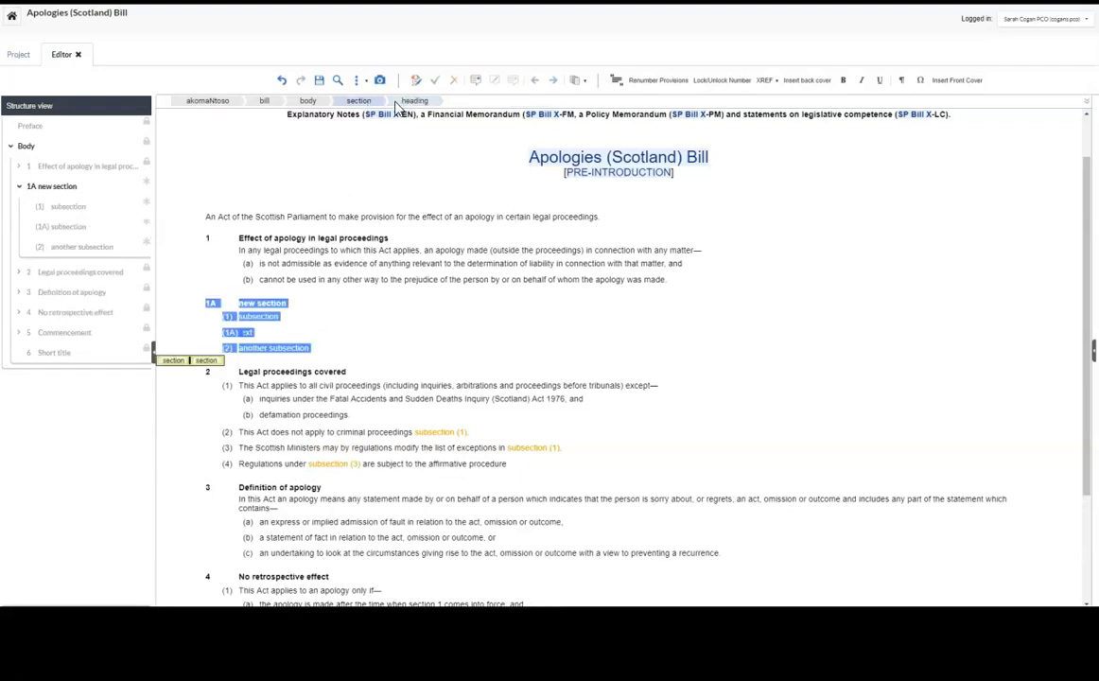
click(658, 80)
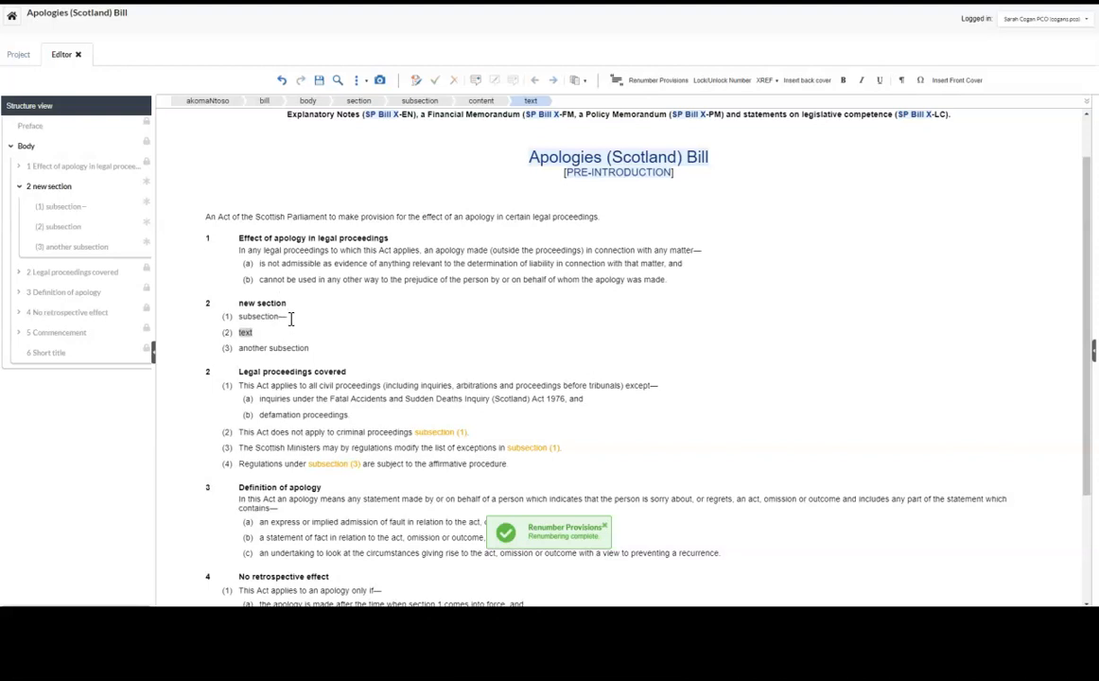
Step: Insert a quoted structure after "subsection—" in the new section, with section as its starting element and ", and" as following text
right_click(286, 317)
mouse_move(324, 379)
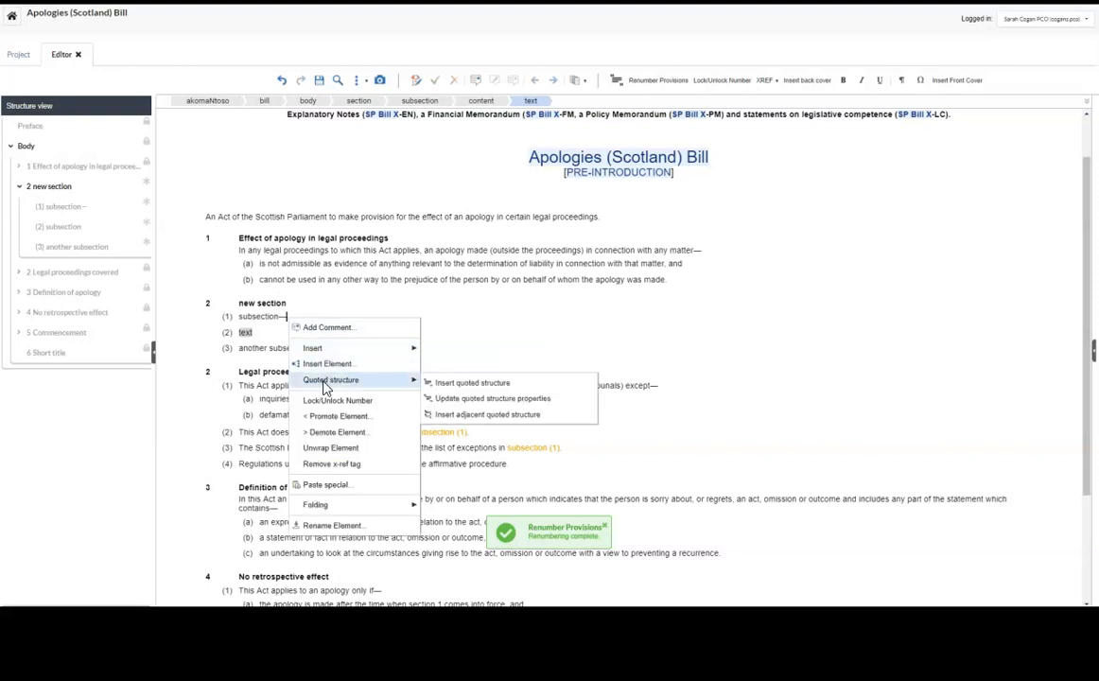
click(430, 383)
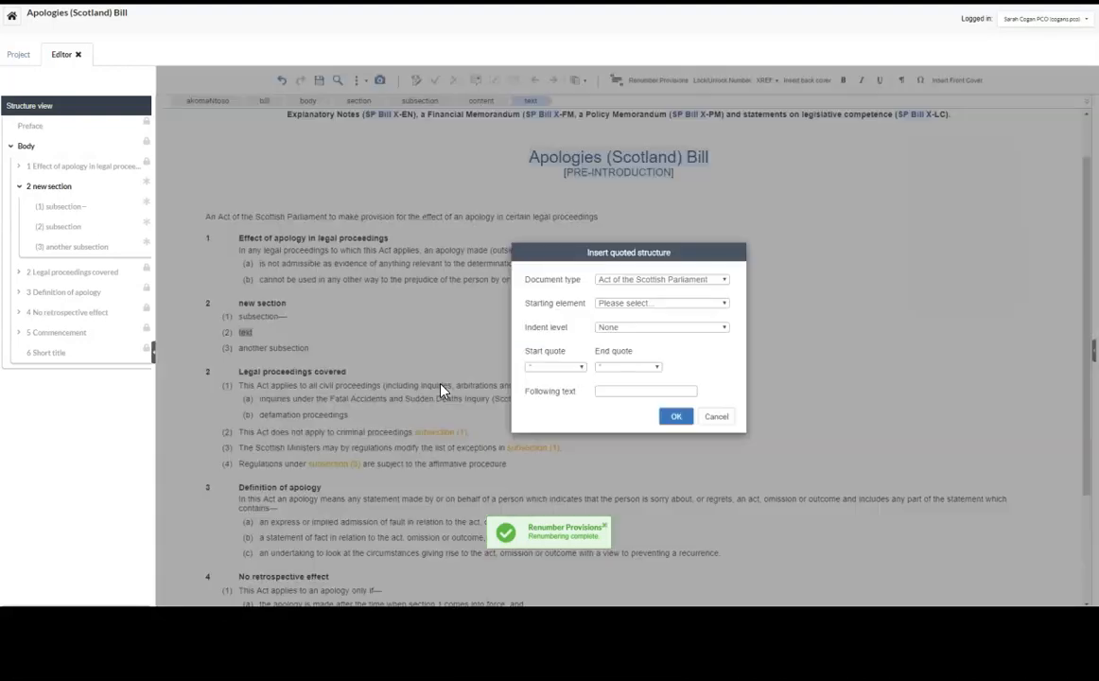
click(632, 306)
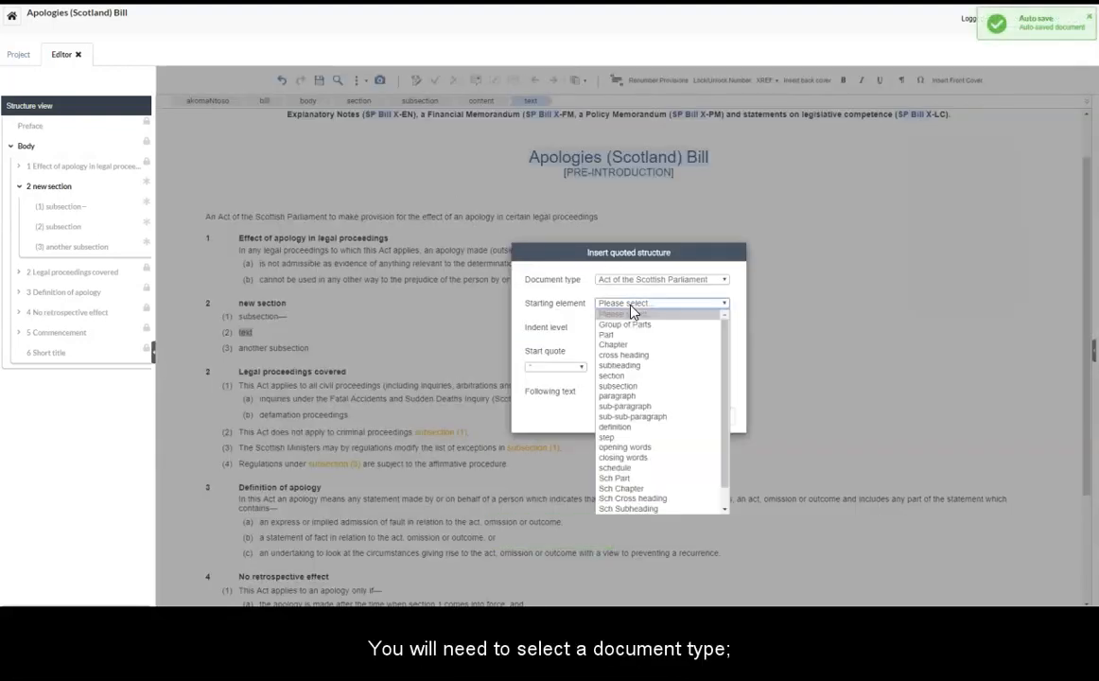
click(615, 375)
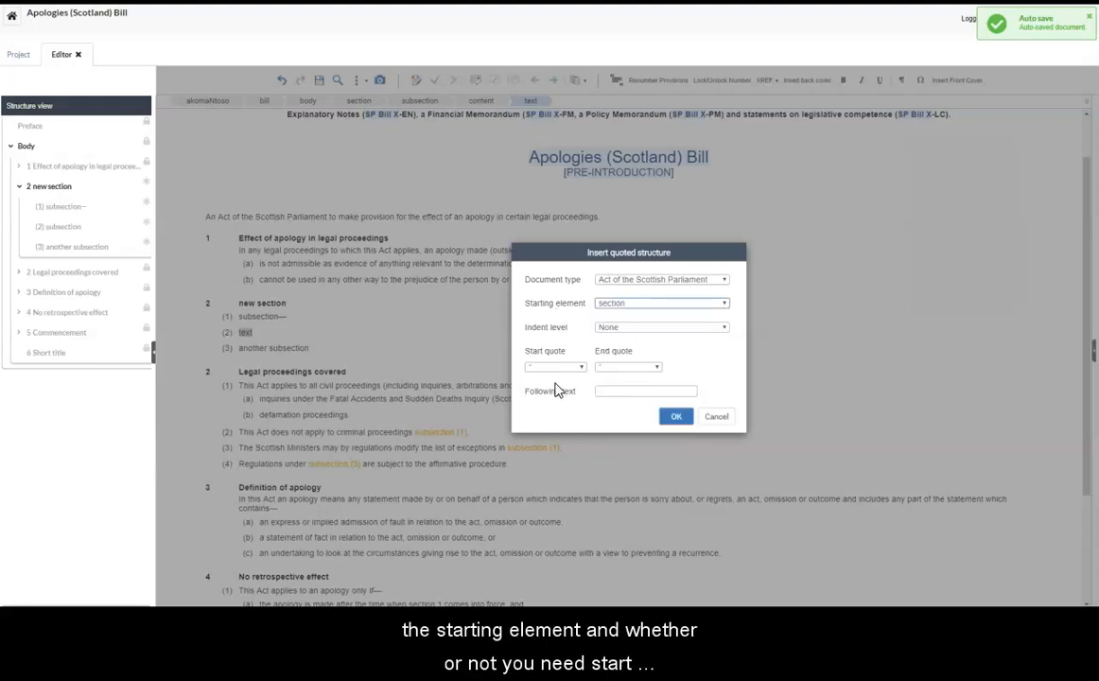
click(610, 390)
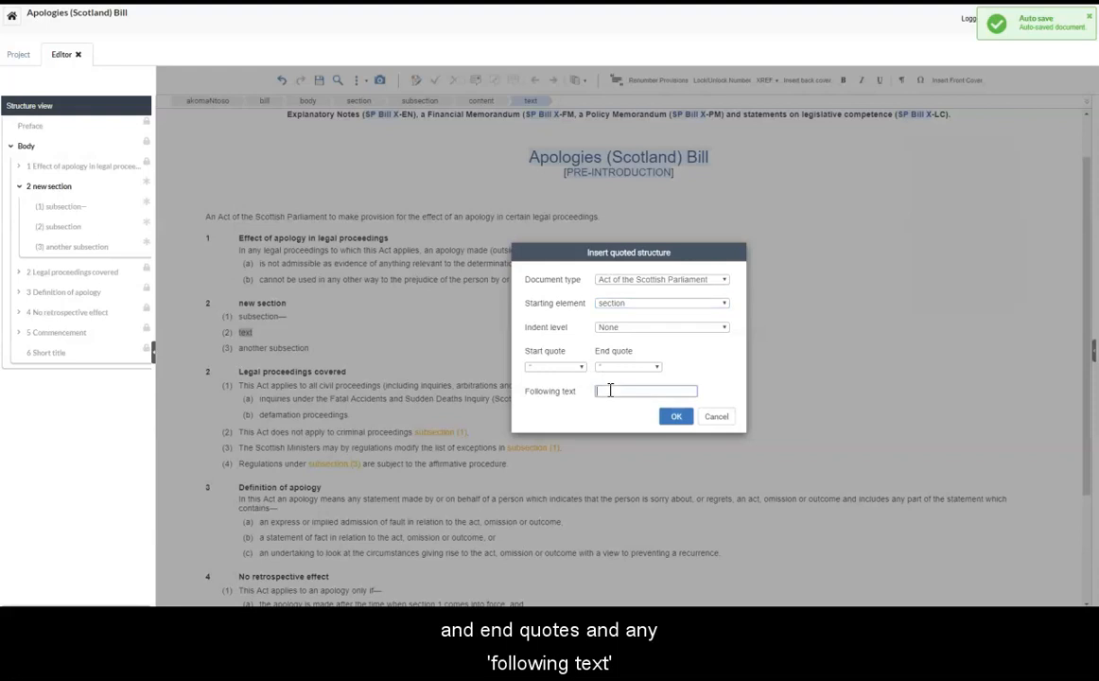
text(, and)
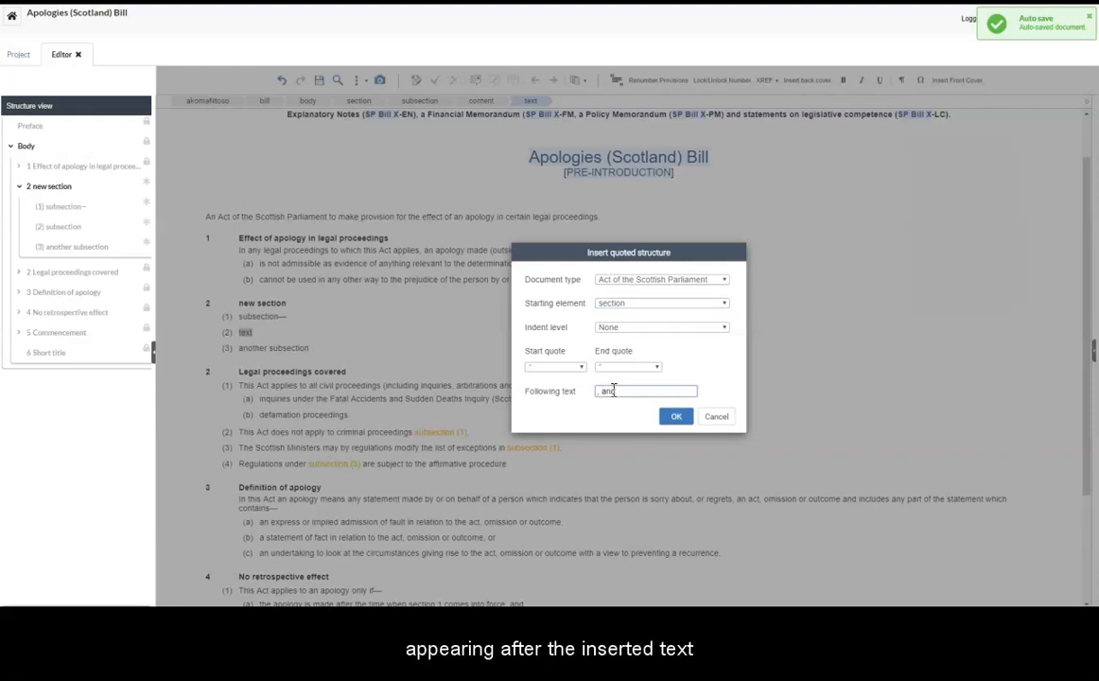
click(675, 420)
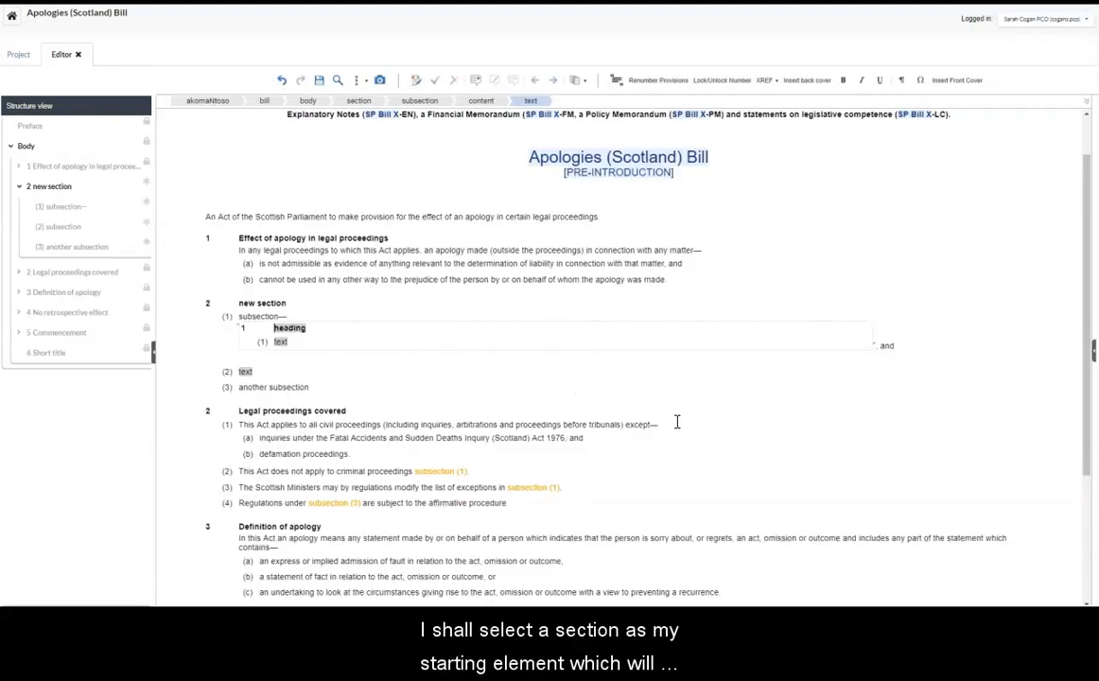
Step: Enter "section heading" as the quoted section's heading and "subsection" as the text of its subsection (1)
text(sec)
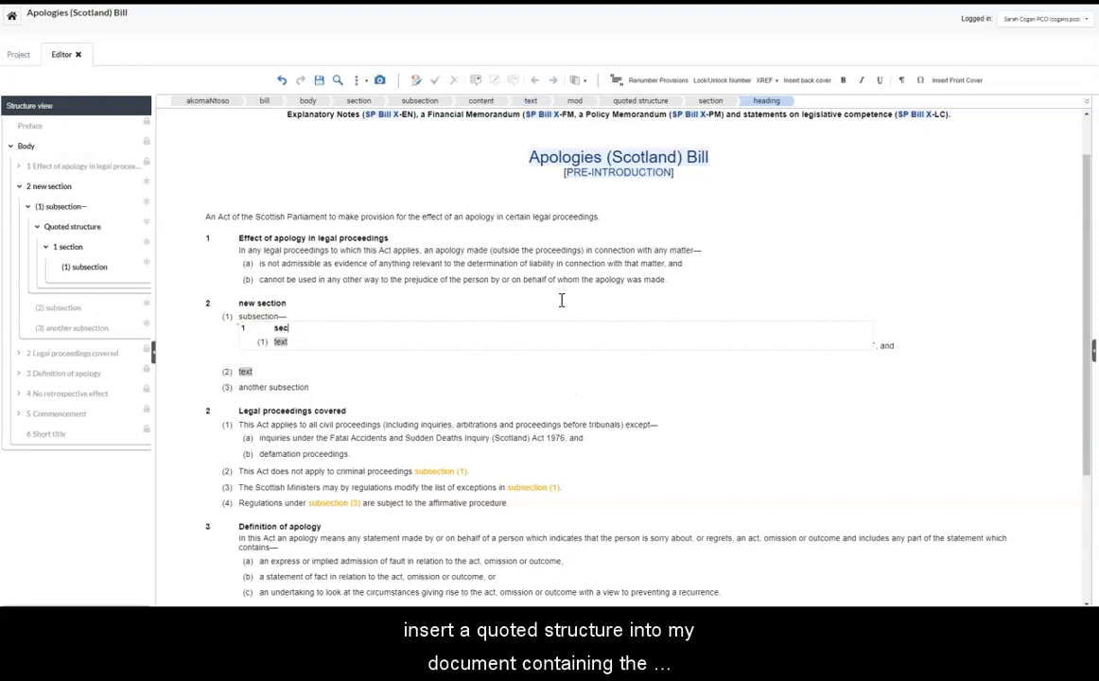
text(tion heading)
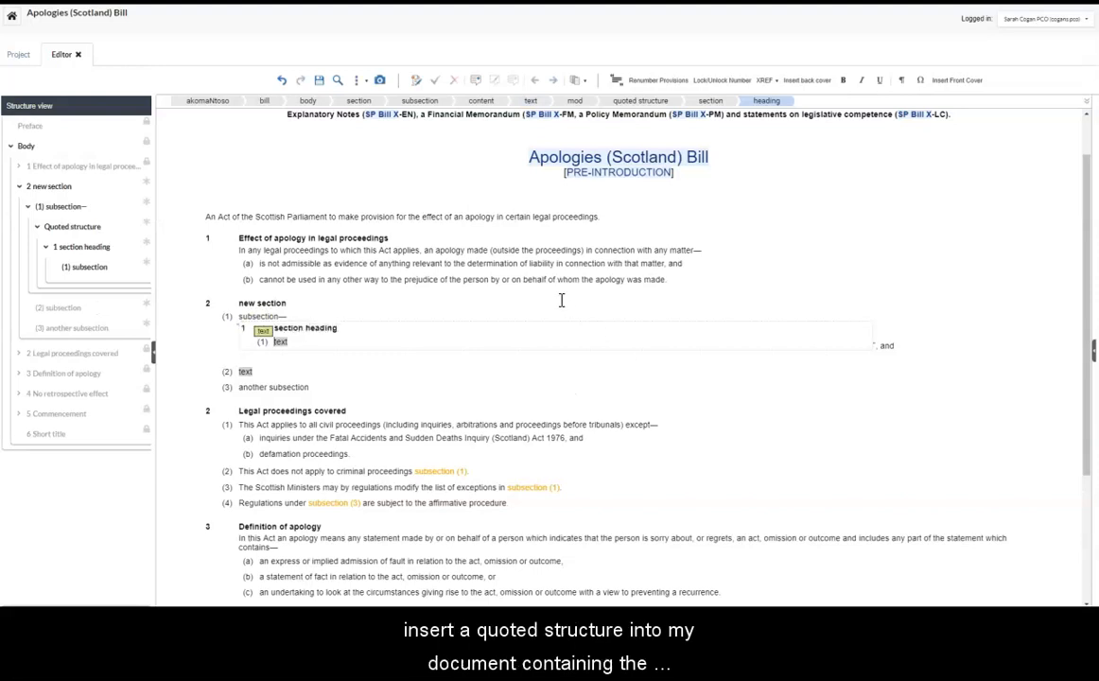
key(Tab)
text(subsection)
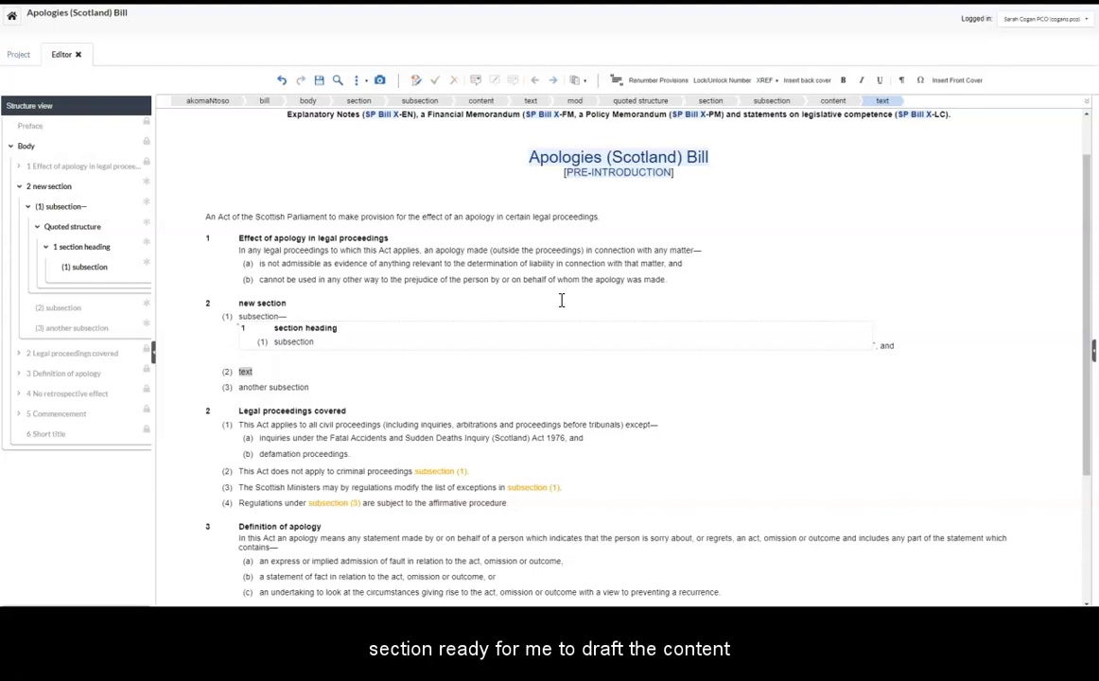
Step: Add two paragraphs under the quoted subsection, reading "paragraph here" and "another paragraph"
key(Return)
text(par)
key(Return)
text(paragraph here)
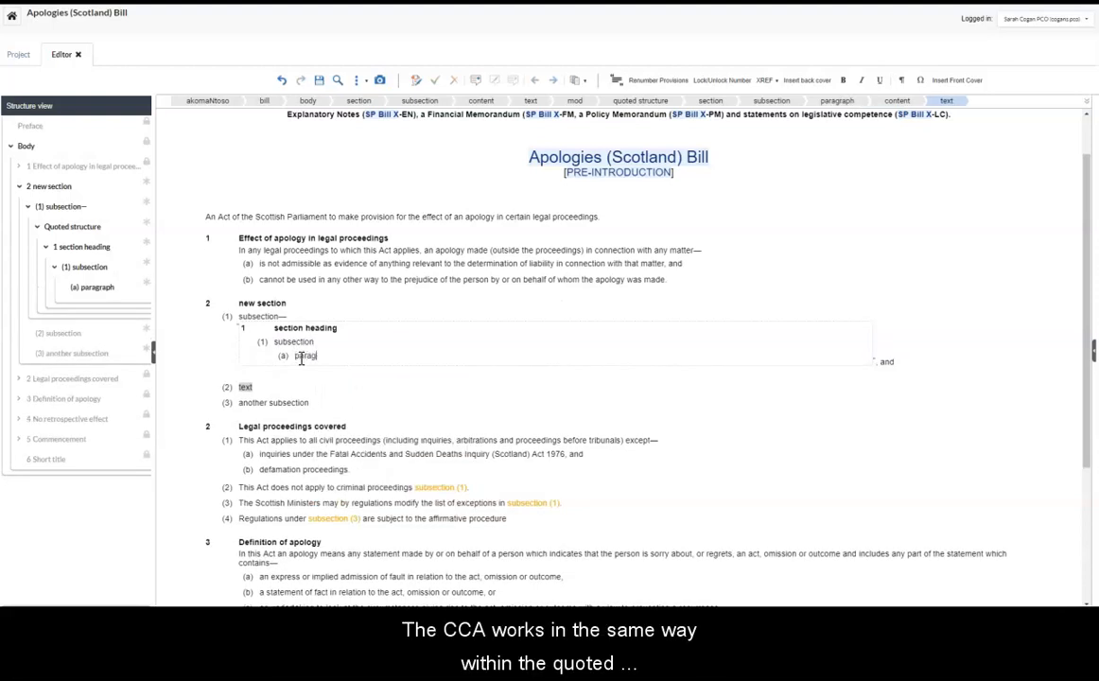
key(Return)
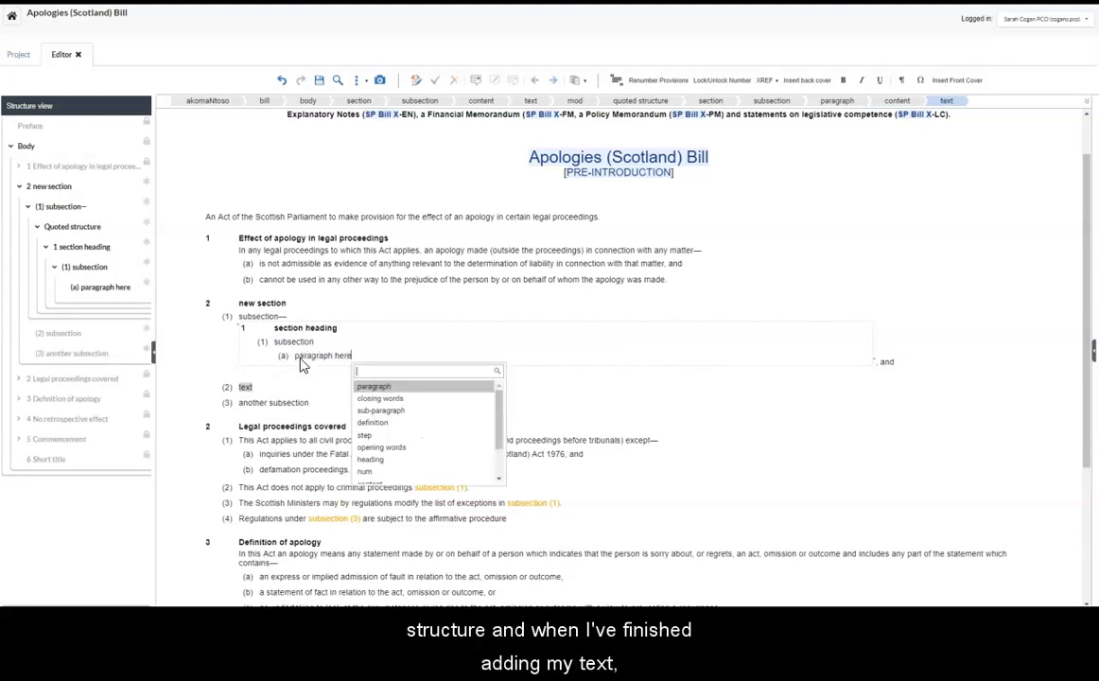
key(Return)
text(another paragraph)
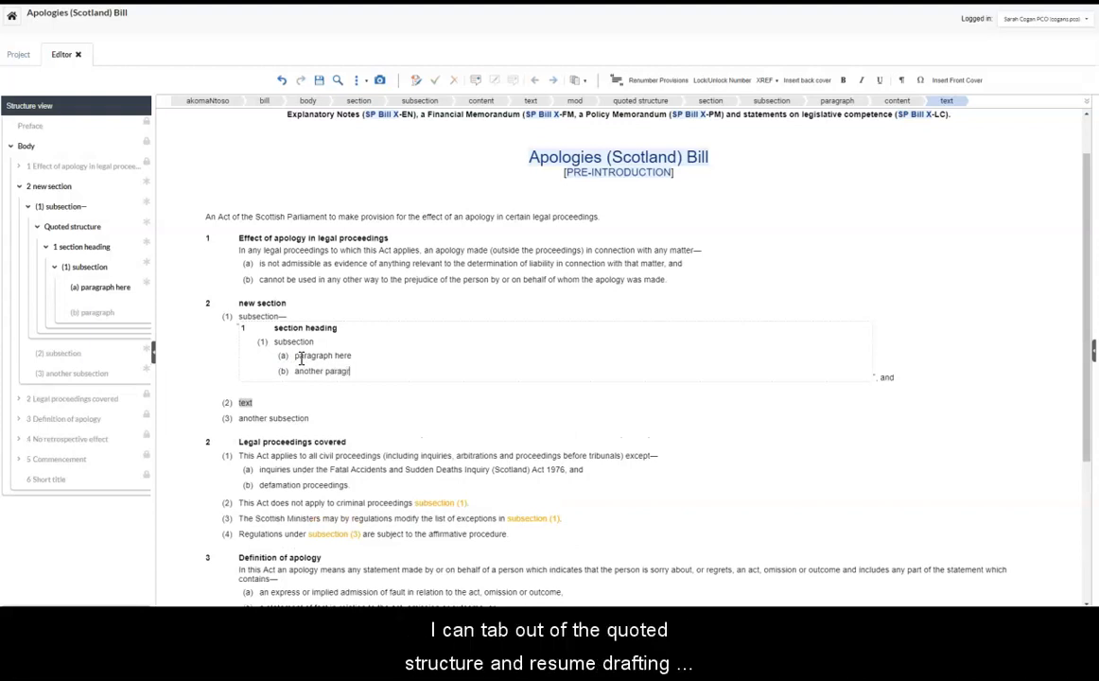
Step: Leave the quoted structure and enter "another subsection" as the text of the new section's subsection (2)
key(Tab)
key(Tab)
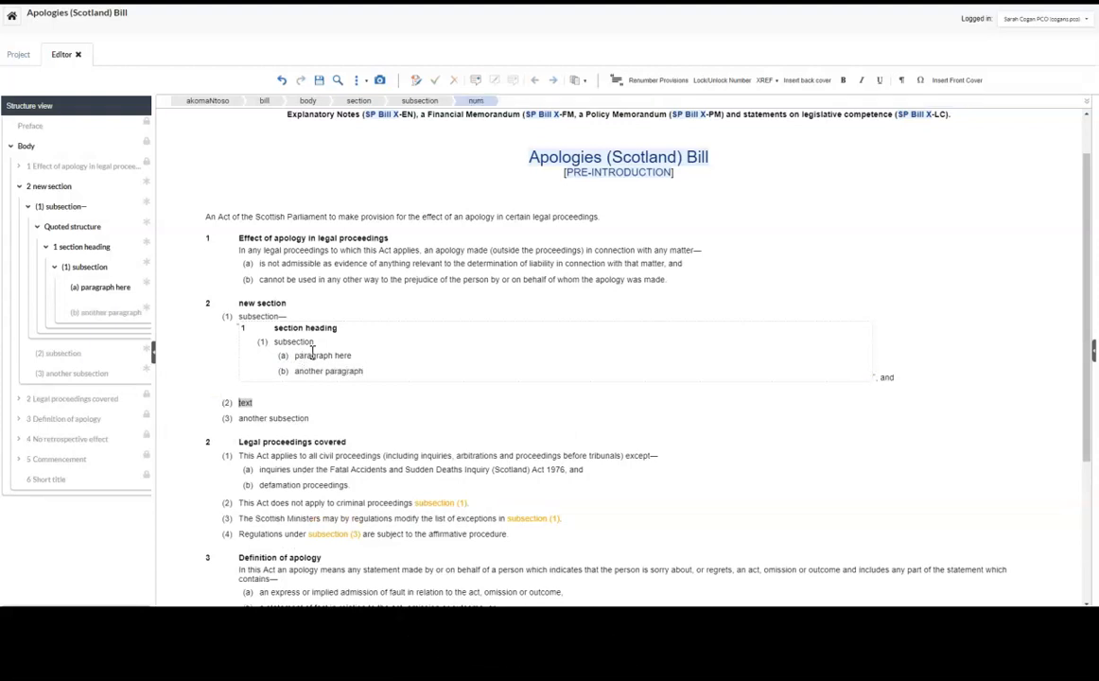
key(Tab)
text(another subsection)
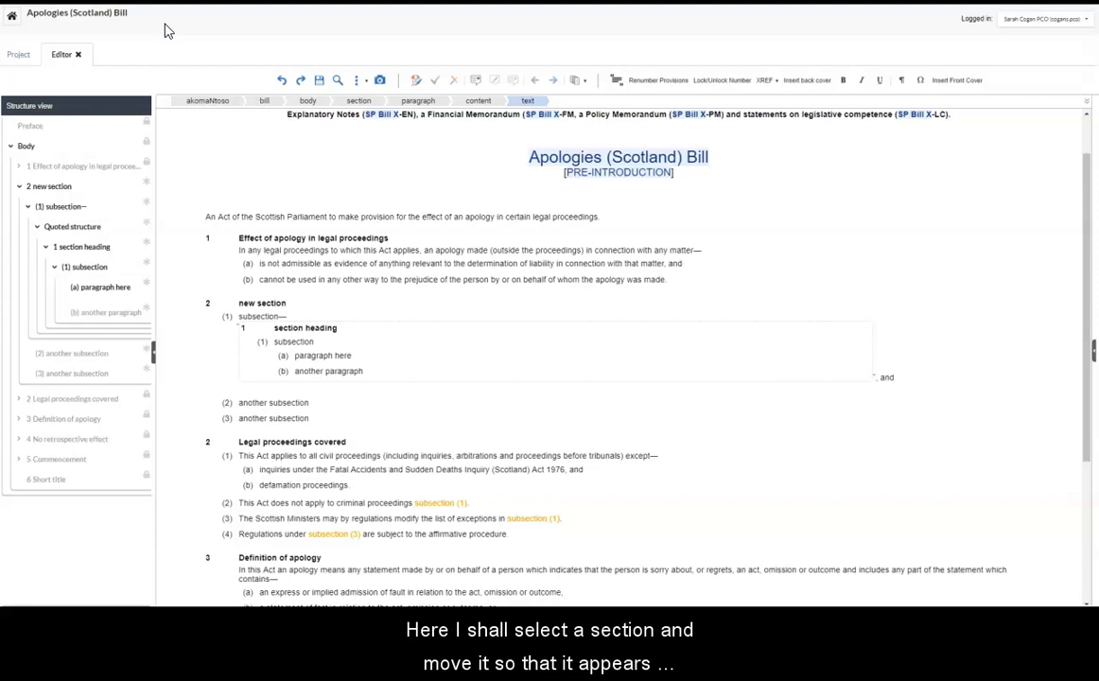
Step: Cut the entire section headed "new section" and try to place it after "Legal proceedings covered"
click(260, 300)
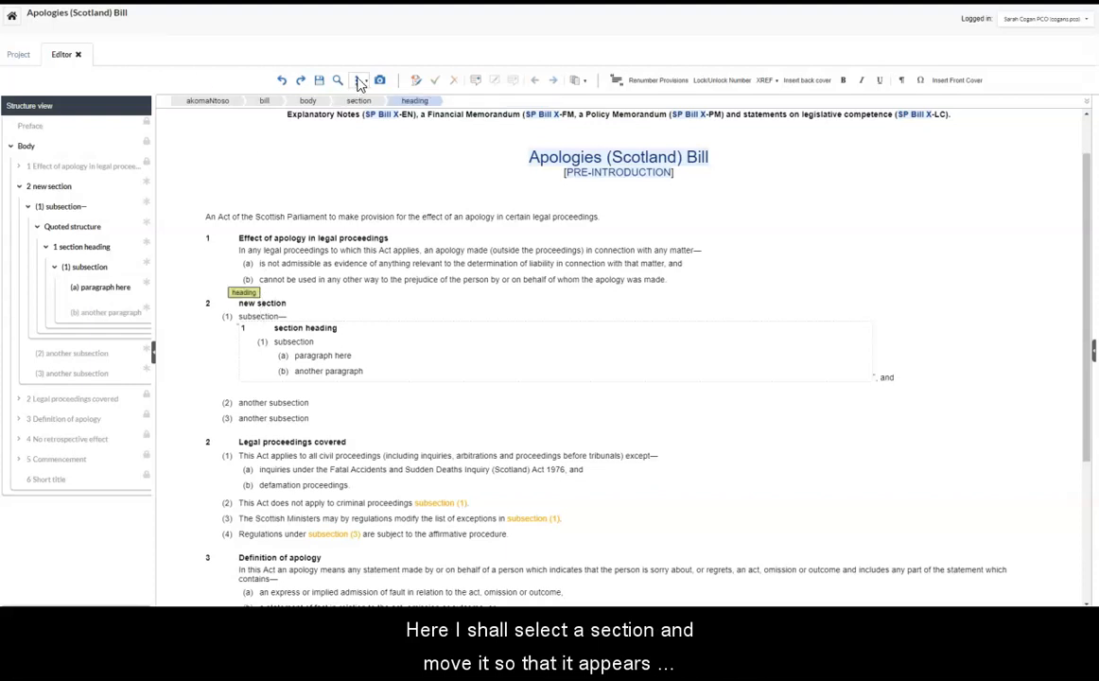
click(359, 101)
key(ctrl+x)
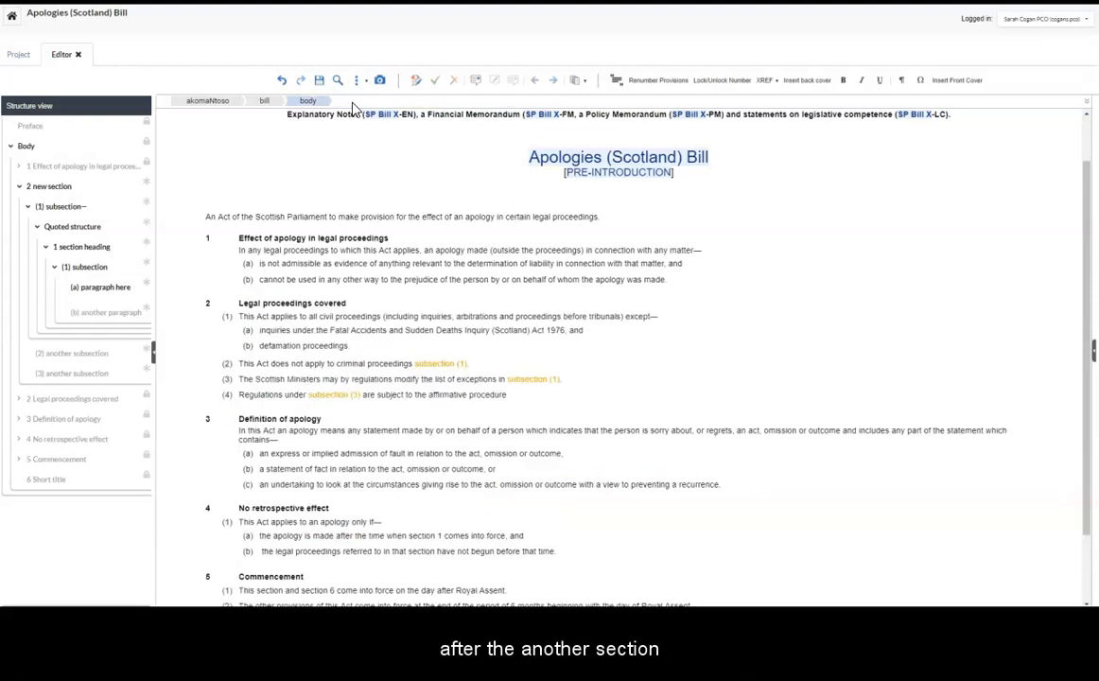
click(490, 381)
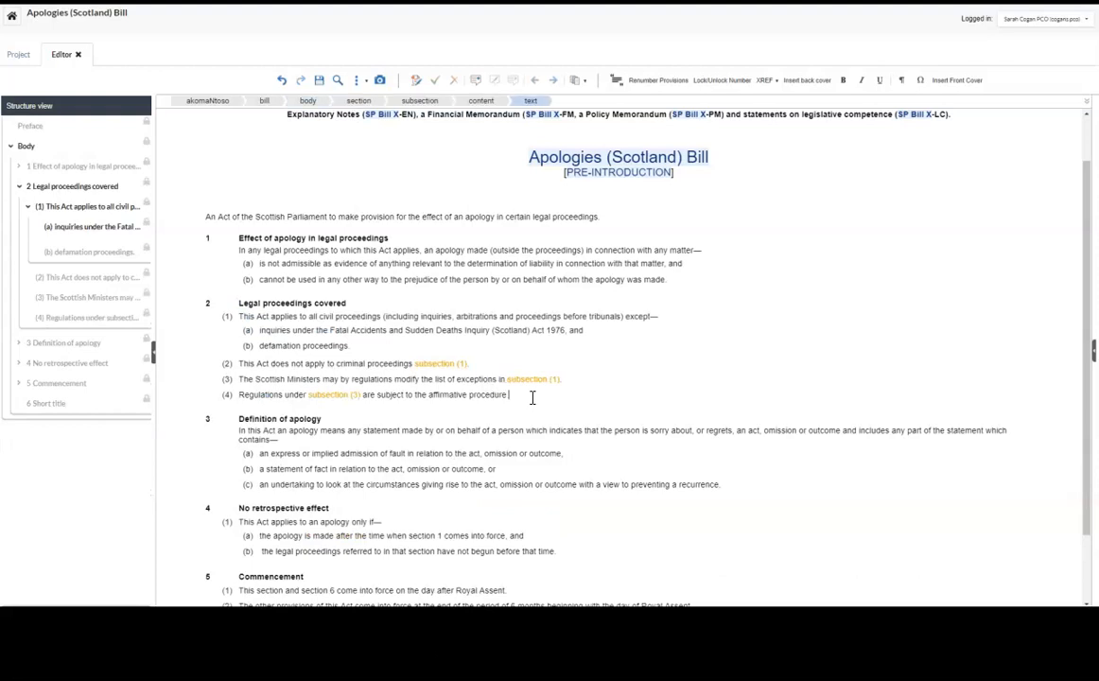
key(ctrl+v)
key(ctrl+z)
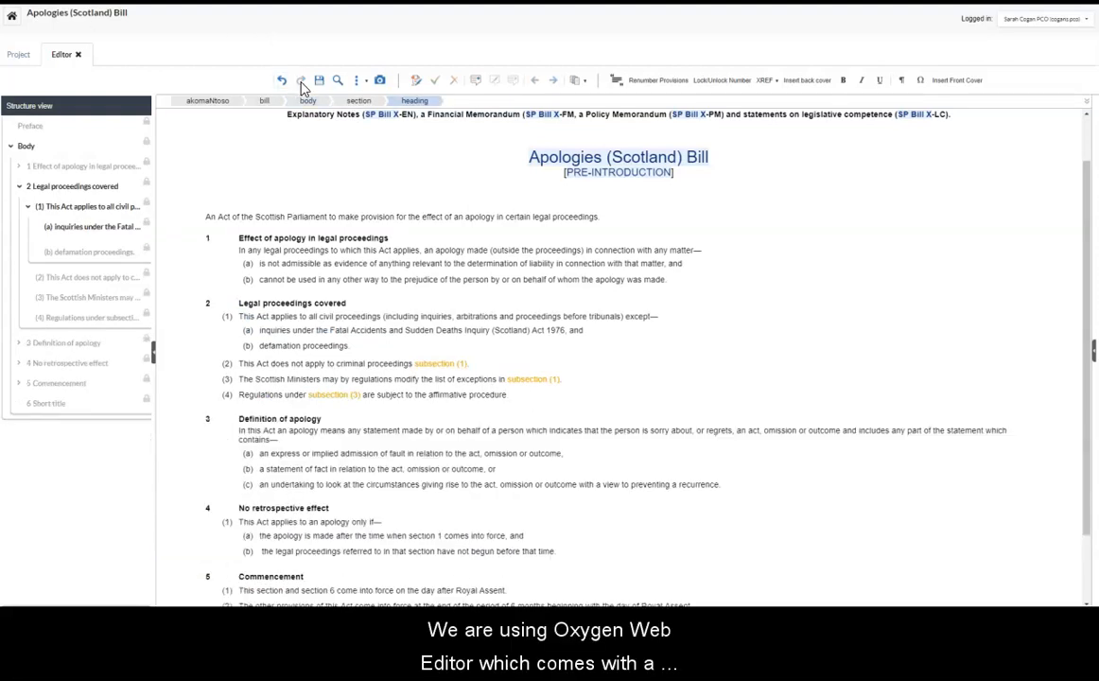
Step: Use Find/Replace to change "criminal" to "civil" in subsection (2) of "Legal proceedings covered"
click(338, 81)
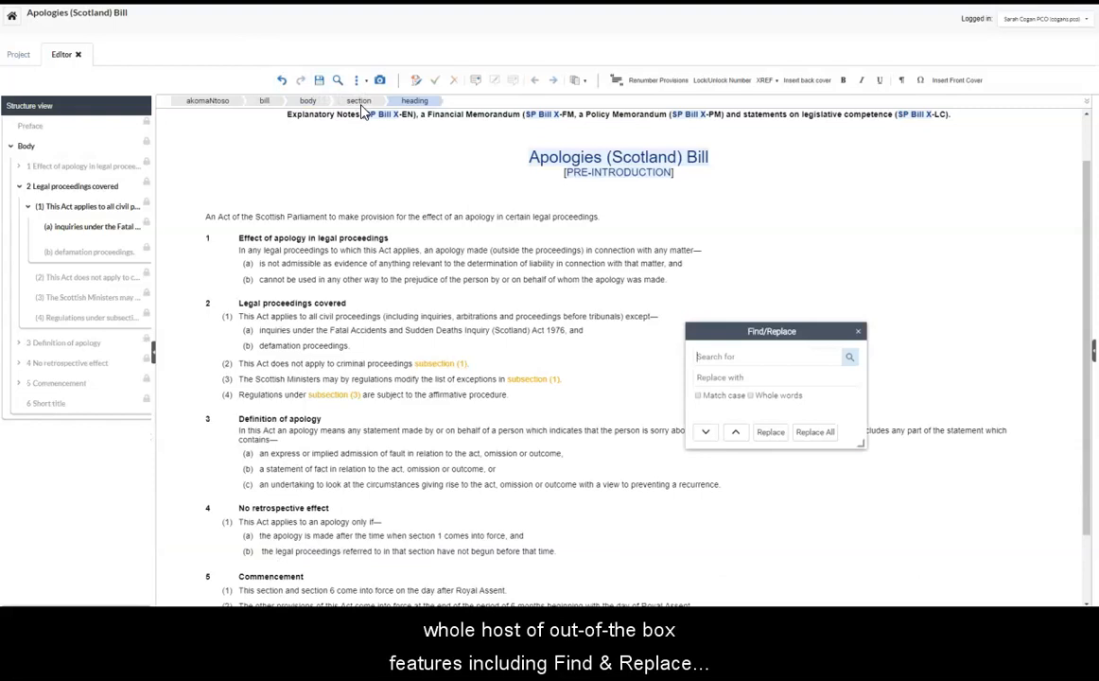
drag(719, 331, 761, 275)
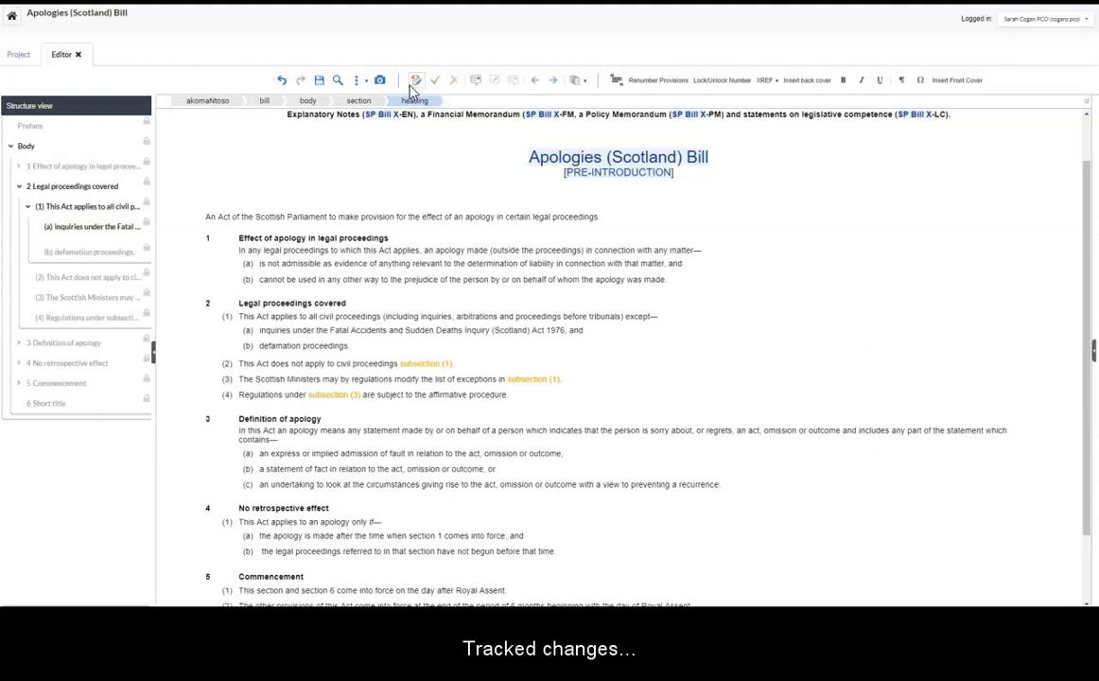
Step: With tracked changes on, insert "in particular" in section 1(a), replace "civil" with "criminal" in section 2(1), and delete section 3
click(415, 81)
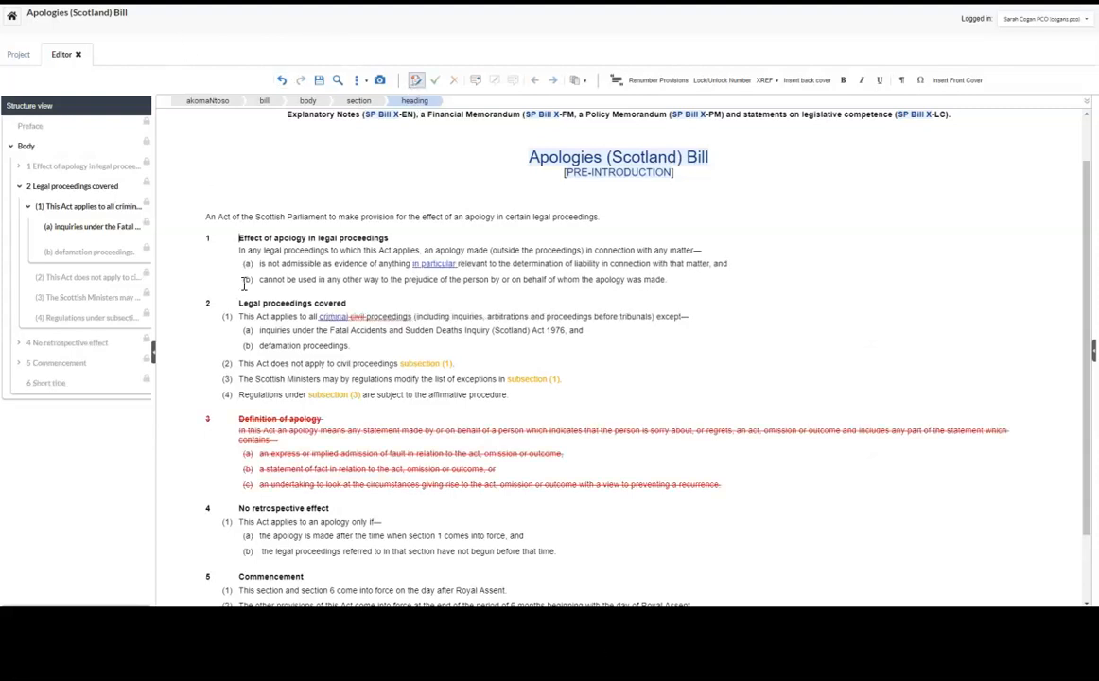
Step: Attach a comment to section 2's heading, "Legal proceedings covered"
drag(238, 304, 346, 303)
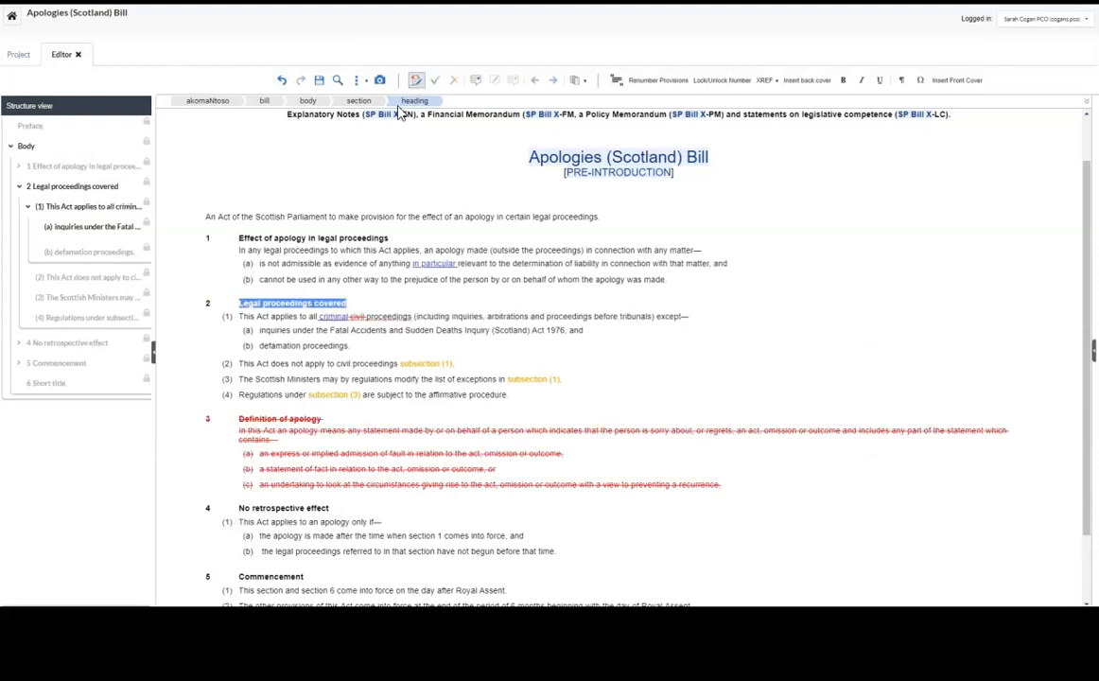
click(476, 81)
Step: Misspell "admissible" as "addmissible" in section 1(a), and correct it with the spell checker's suggestion "admissible"
click(290, 263)
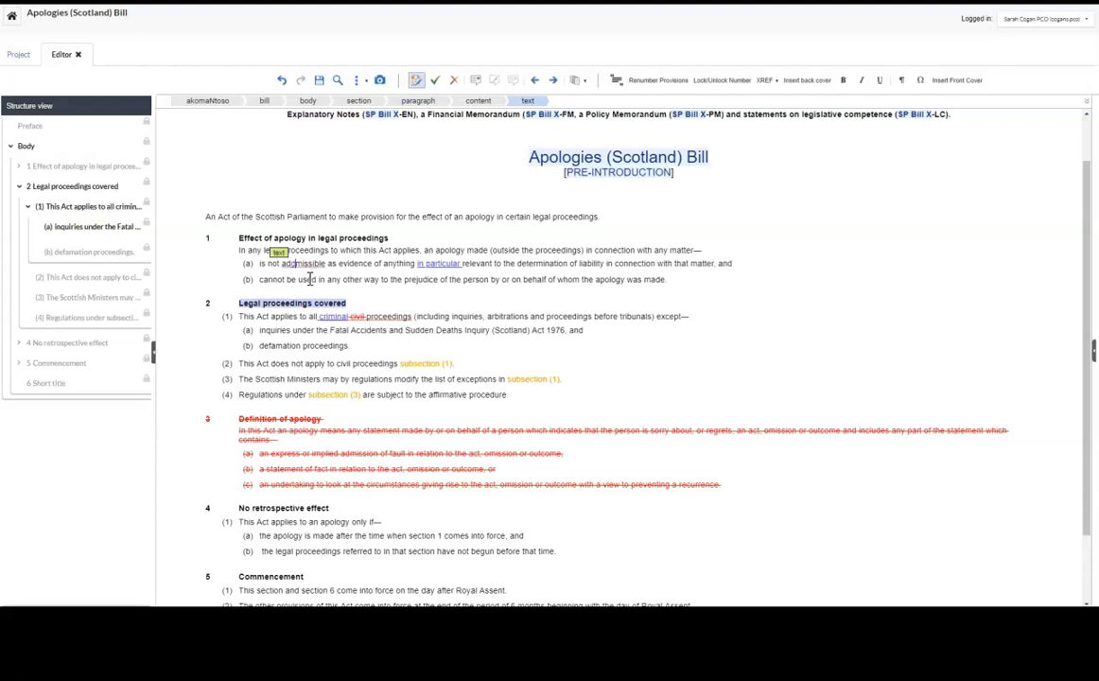
right_click(312, 264)
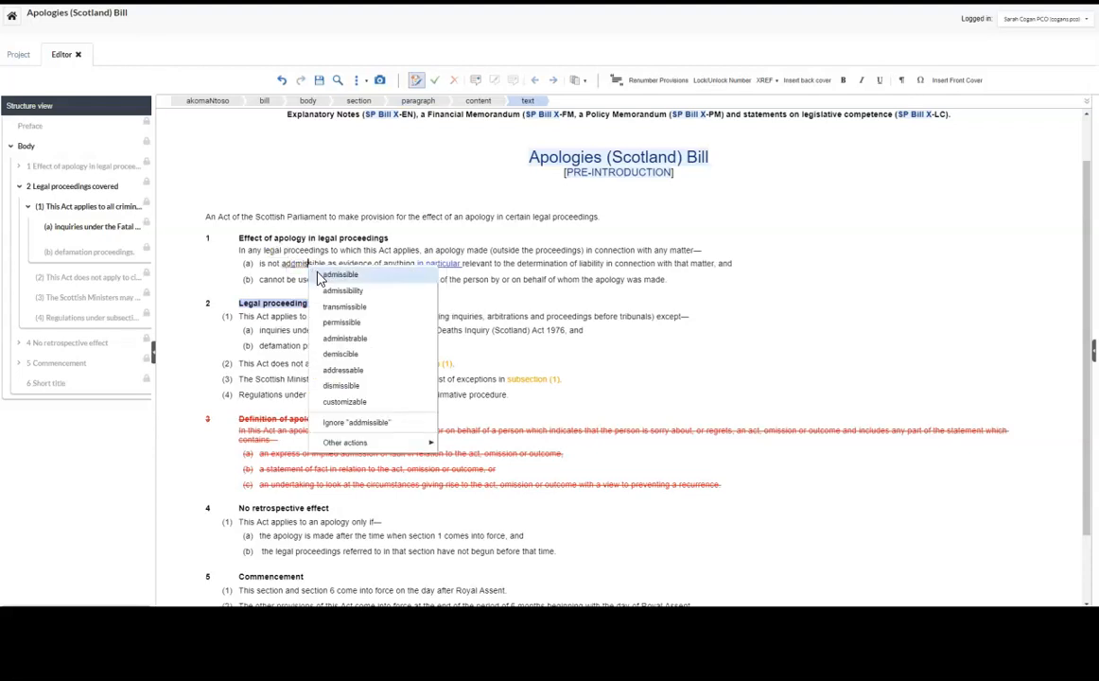
click(321, 274)
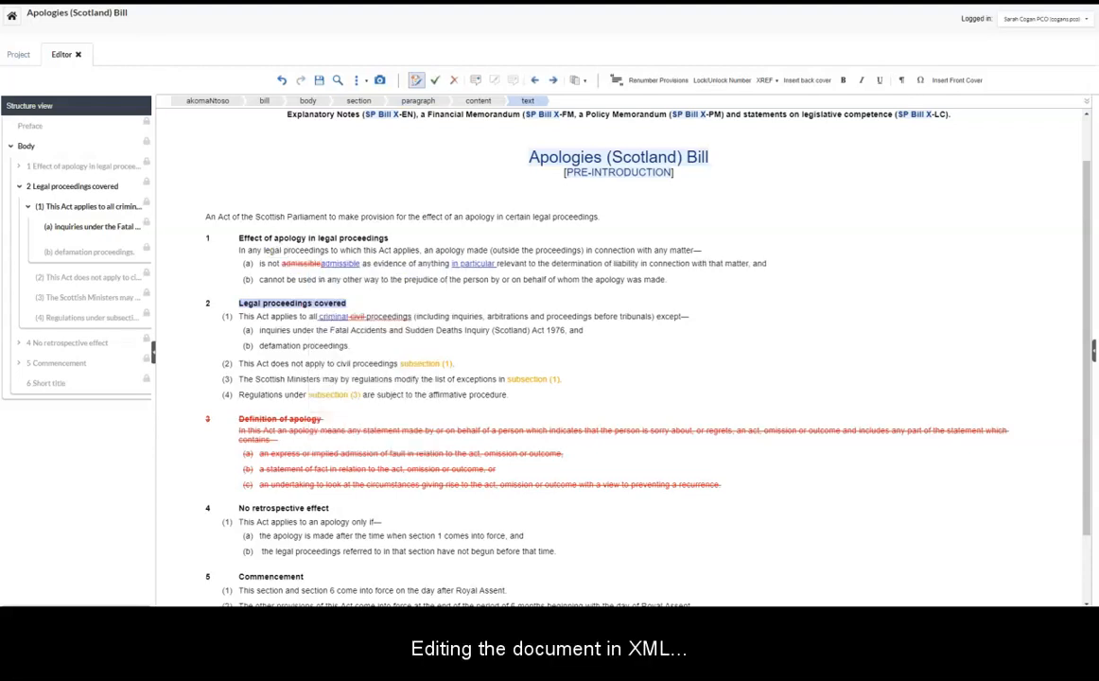
Step: Open the bill's source for editing as XML
click(356, 81)
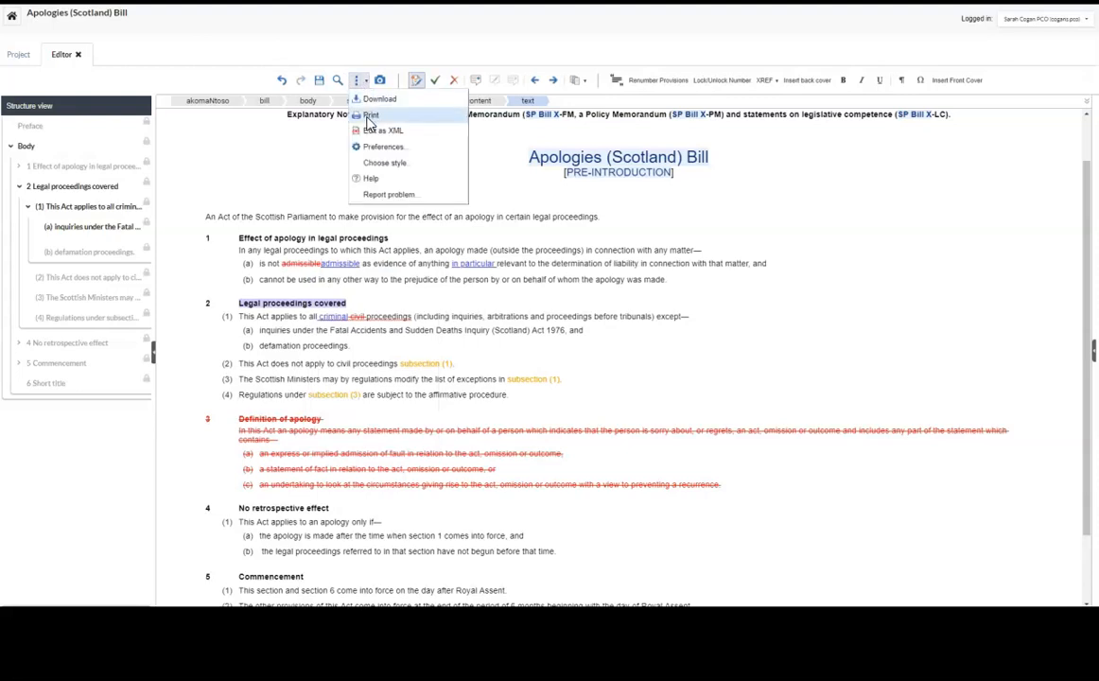
click(371, 130)
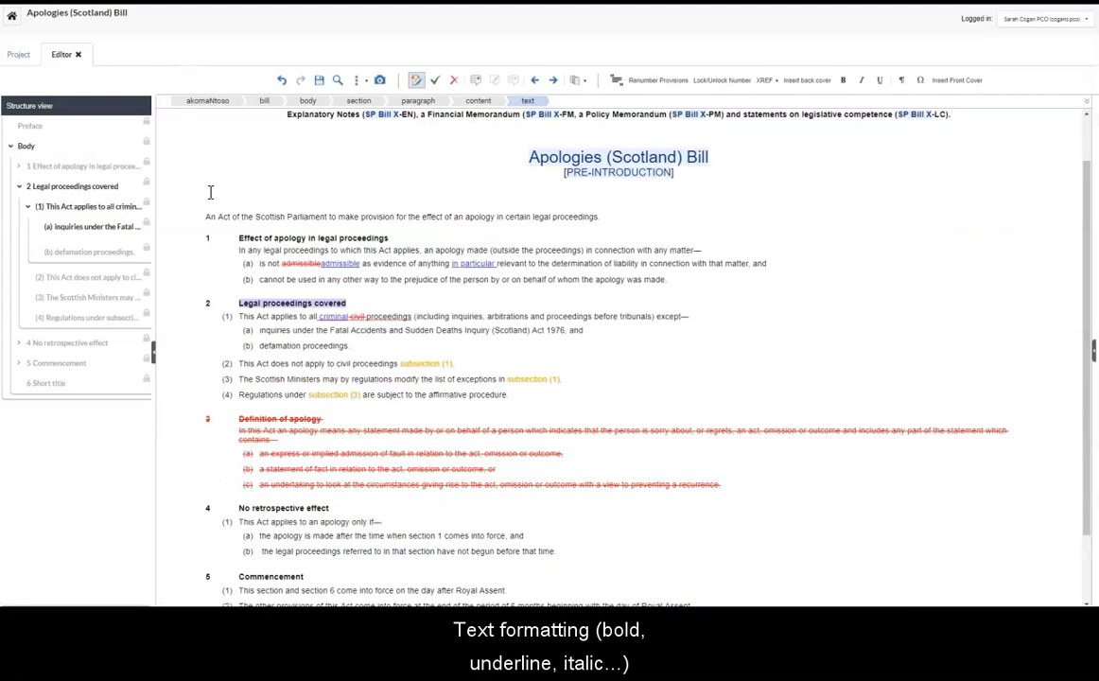
Step: In section 1's opening words, format "proceedings" in italics and "Act" in bold, and insert the special character ² after "applies"
double_click(293, 249)
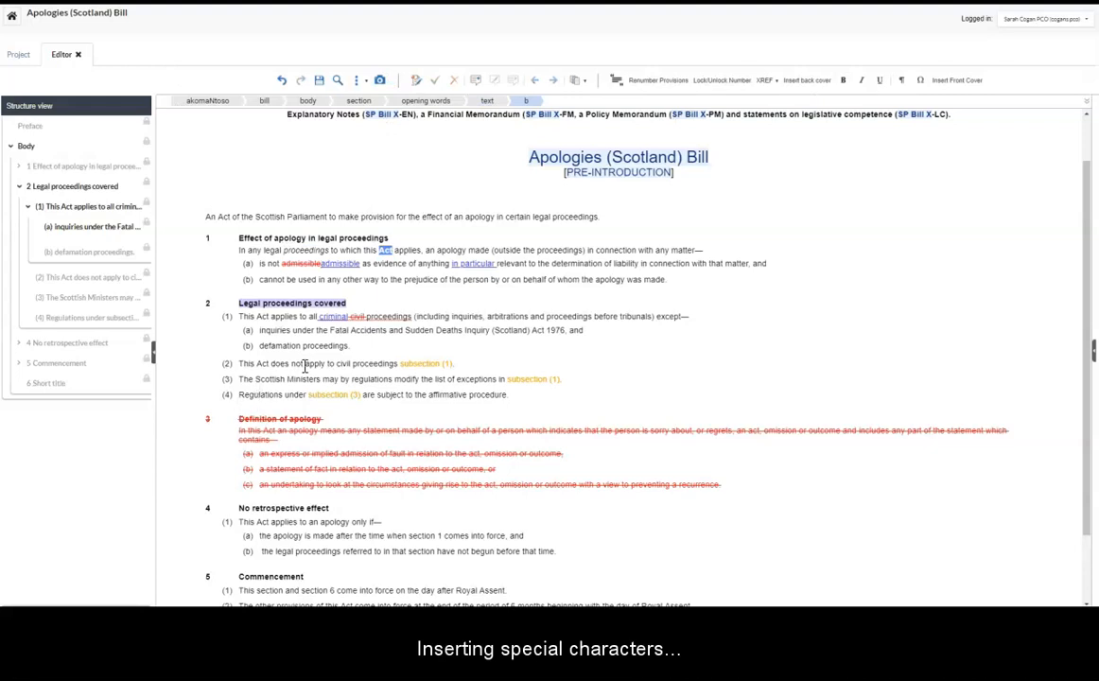
click(422, 250)
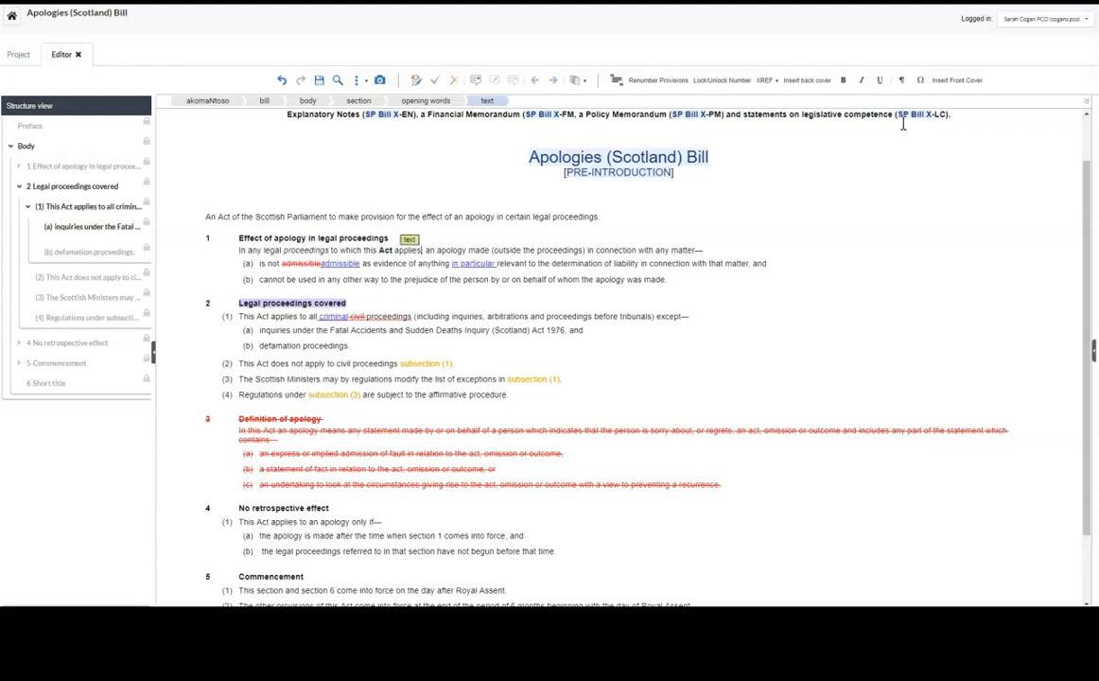
click(920, 79)
click(938, 100)
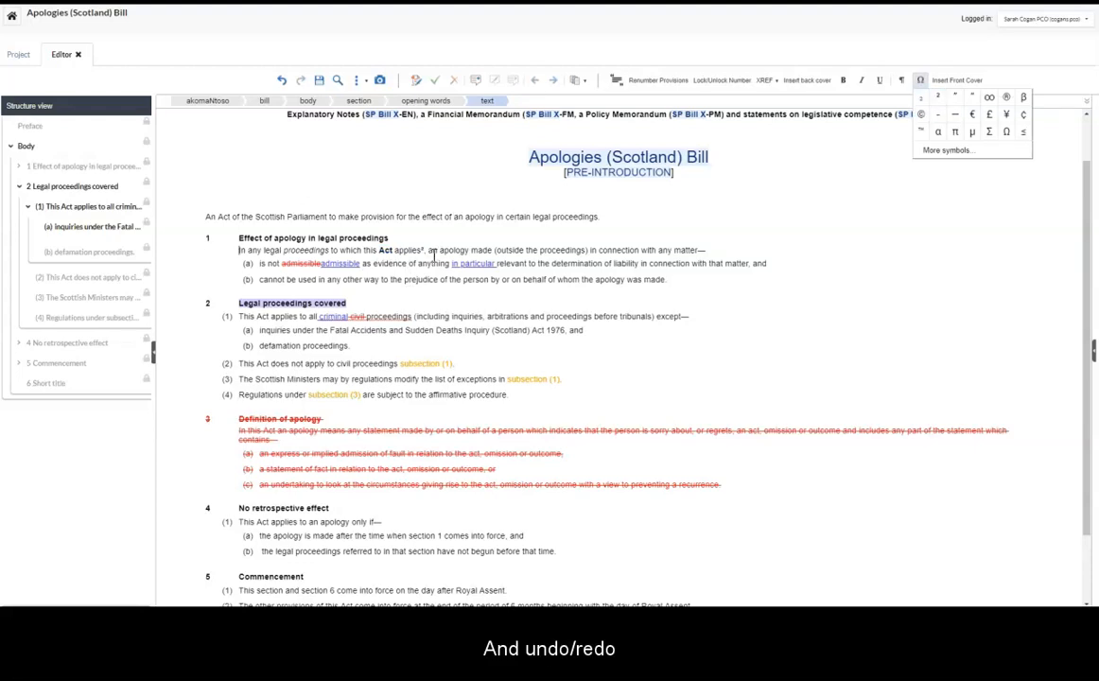
Step: Undo the special character, text formatting, spelling correction, comment and tracked changes made in sections 1 to 3
key(ctrl+z)
key(ctrl+z)
key(ctrl+z)
key(ctrl+z)
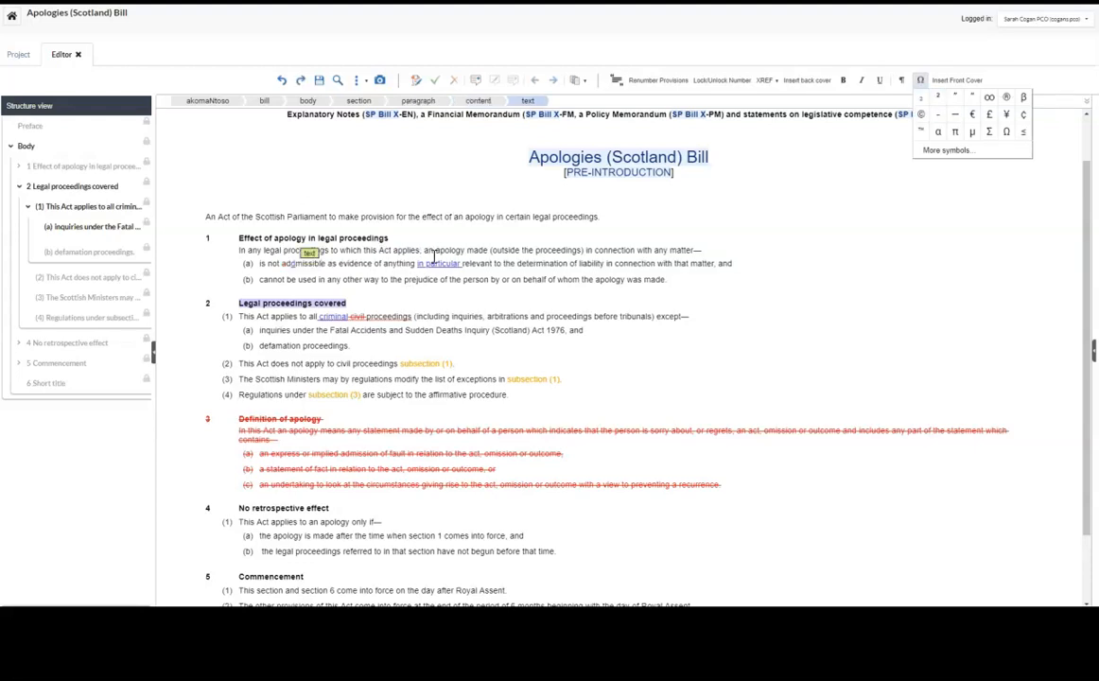
key(ctrl+z)
key(ctrl+z)
key(ctrl+z)
key(ctrl+z)
key(ctrl+z)
key(ctrl+z)
key(ctrl+z)
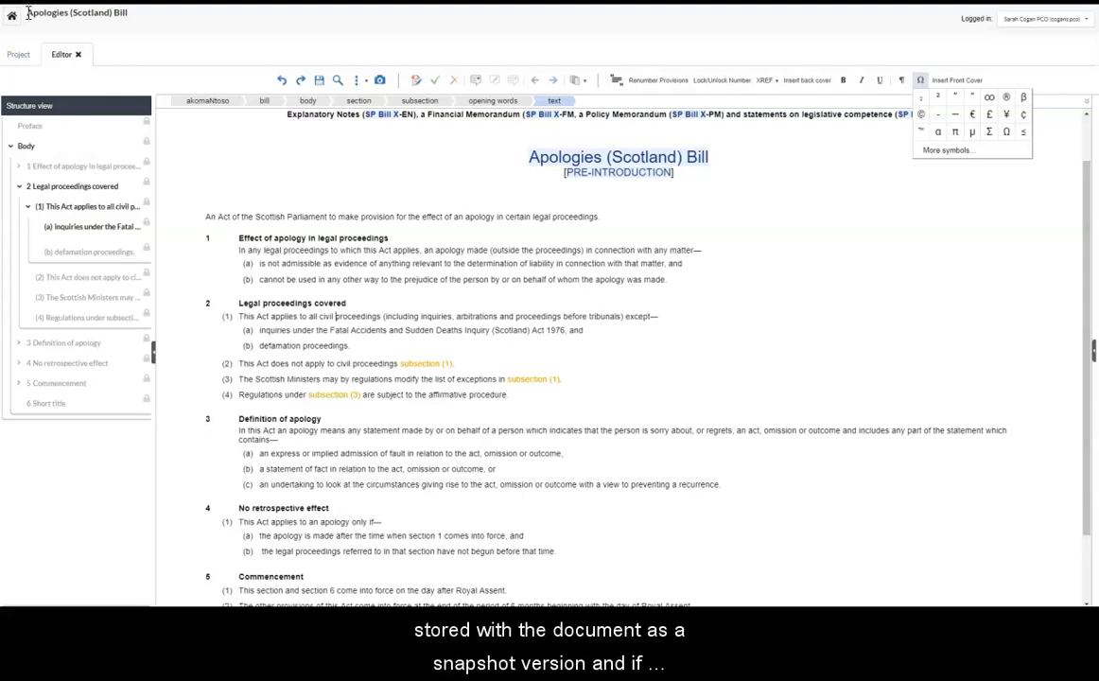
Step: Look at the auto-saved snapshot stored under version v1 in the project overview, and return to the bill's text
click(20, 56)
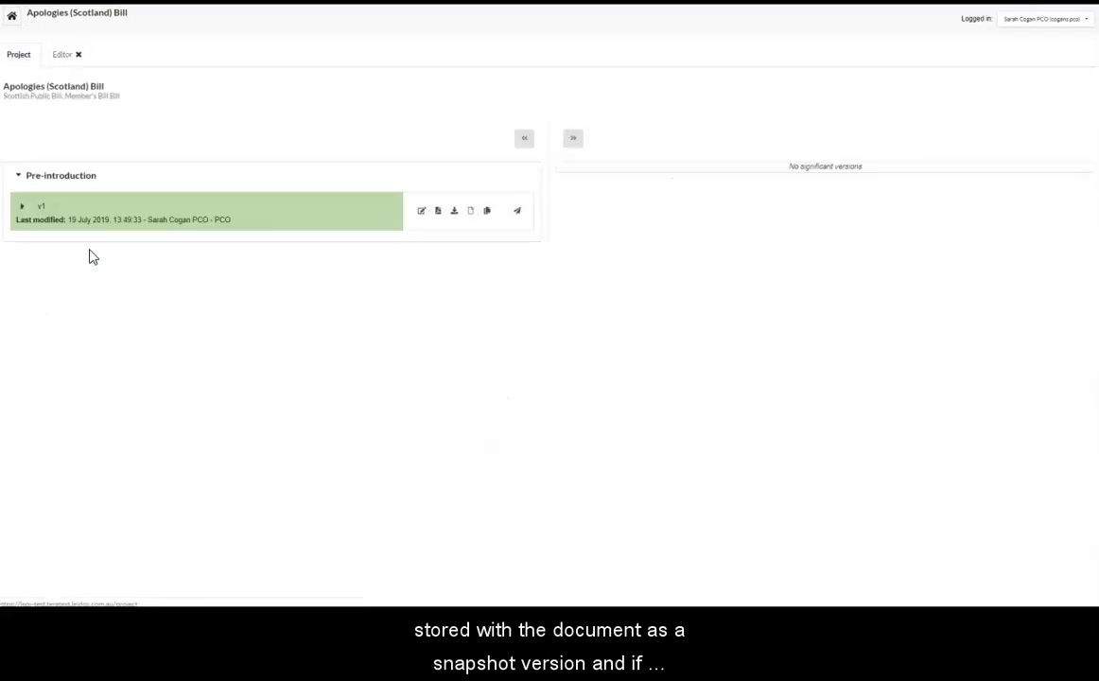
click(22, 206)
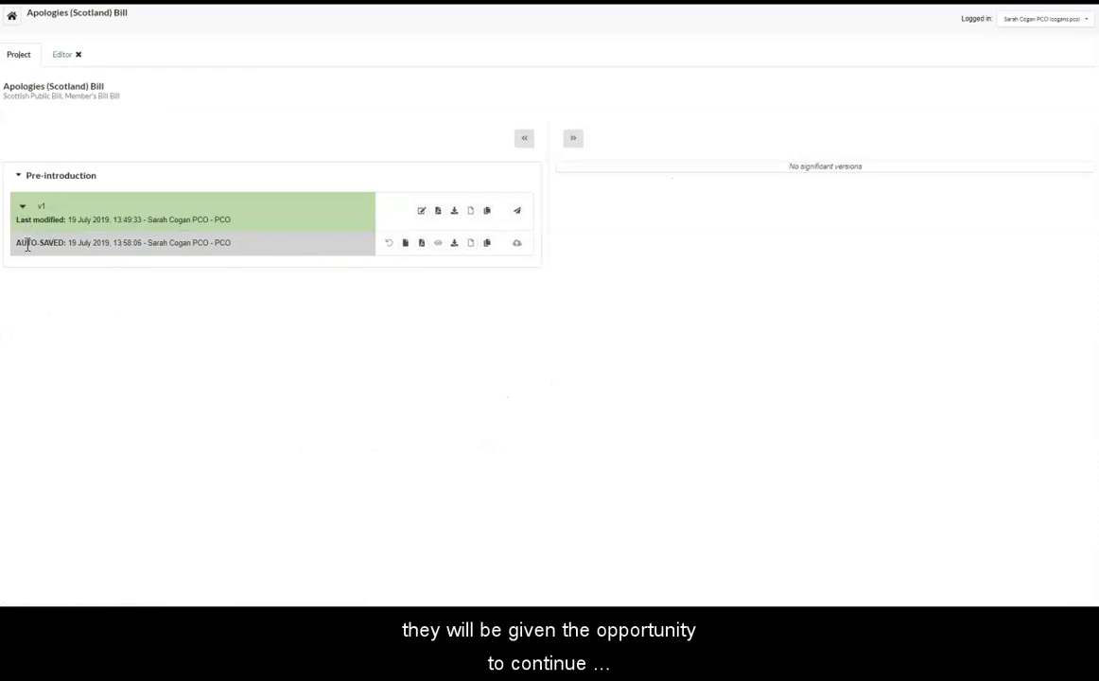
click(61, 57)
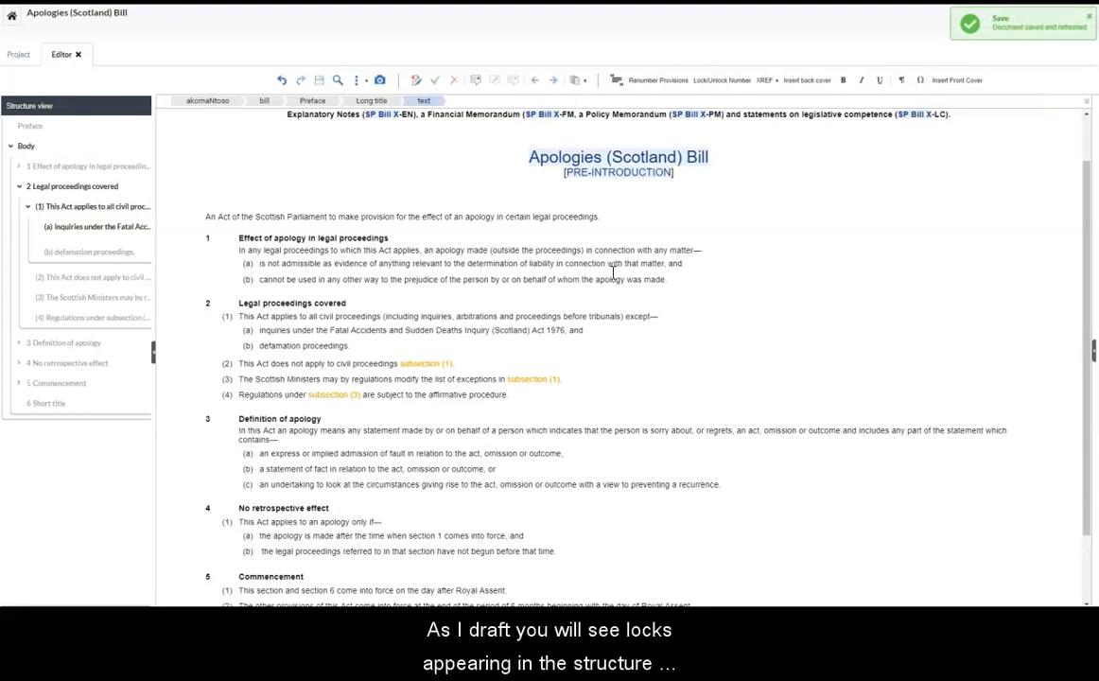
Step: Add a sub-paragraph reading "sub-paragraph" beneath paragraph (b) of section 1
click(669, 280)
key(Return)
text(sub)
key(Return)
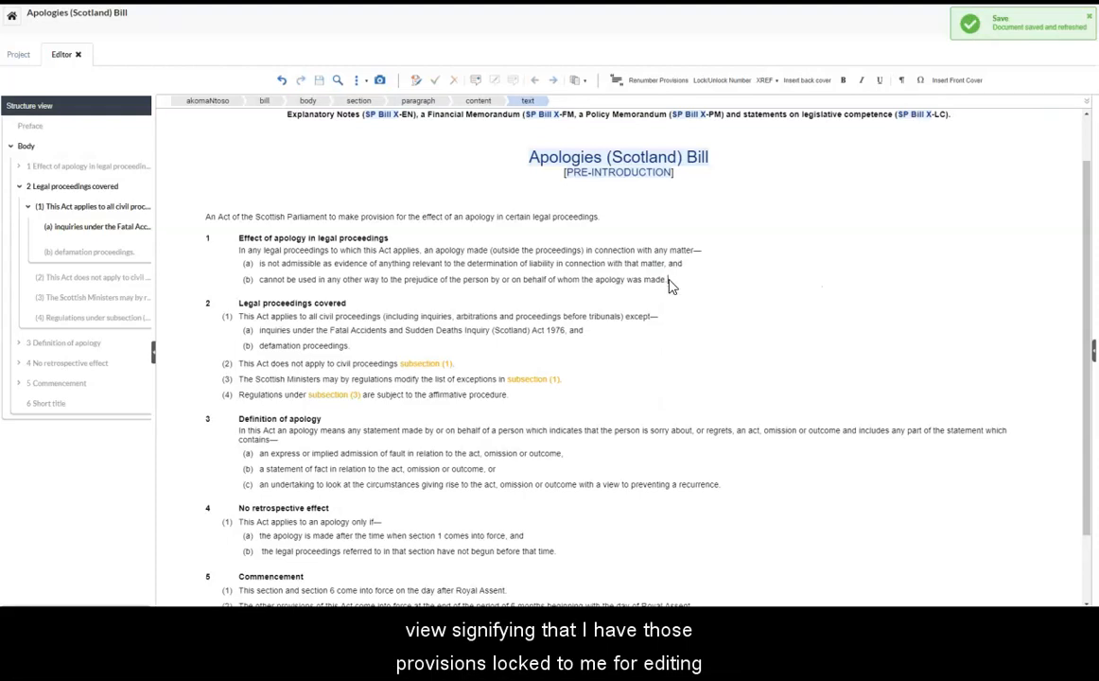
text(sub-paragraph)
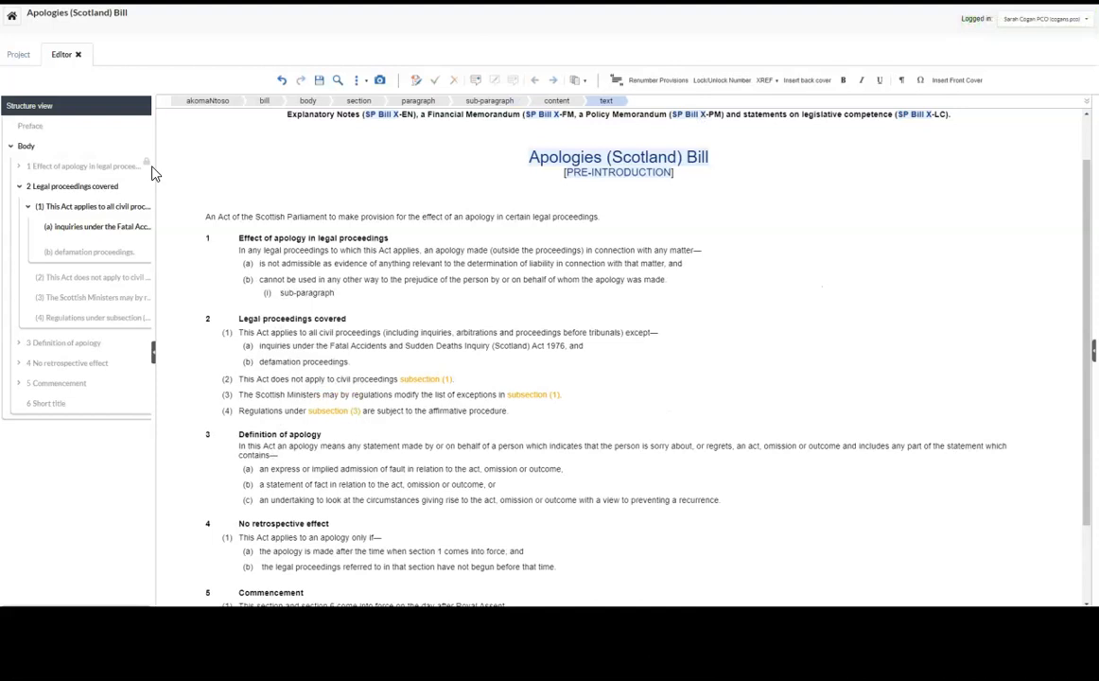
mouse_move(144, 169)
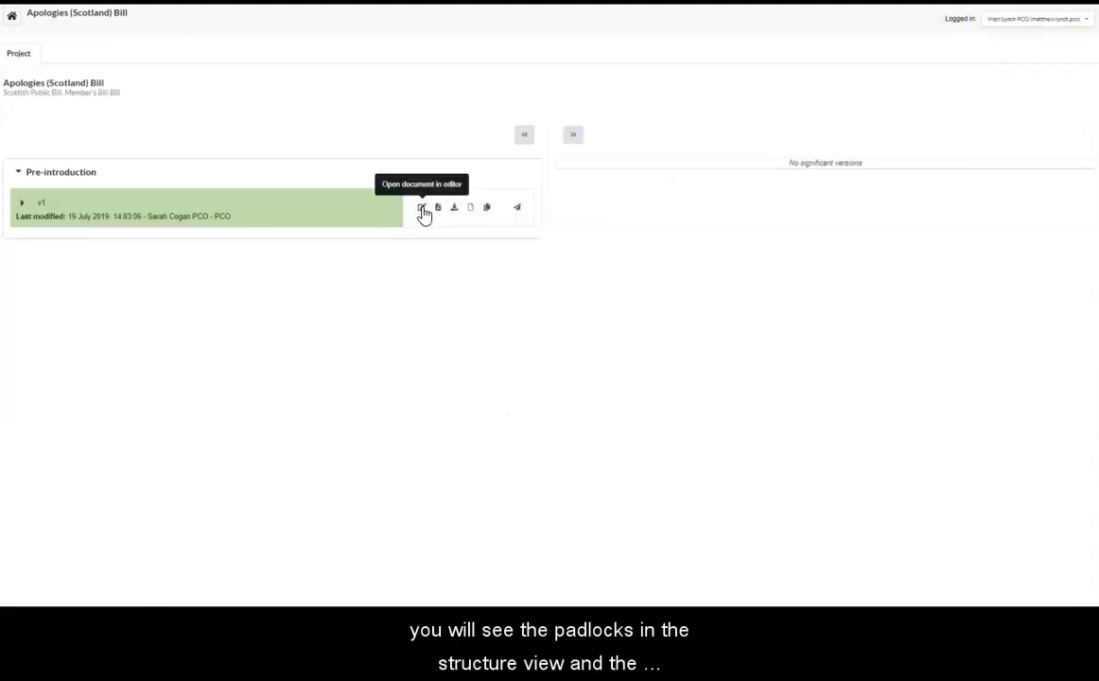
Step: From the second drafter's account, open version v1 for editing and append "I can edit here" to section 2(1)(b)
click(422, 208)
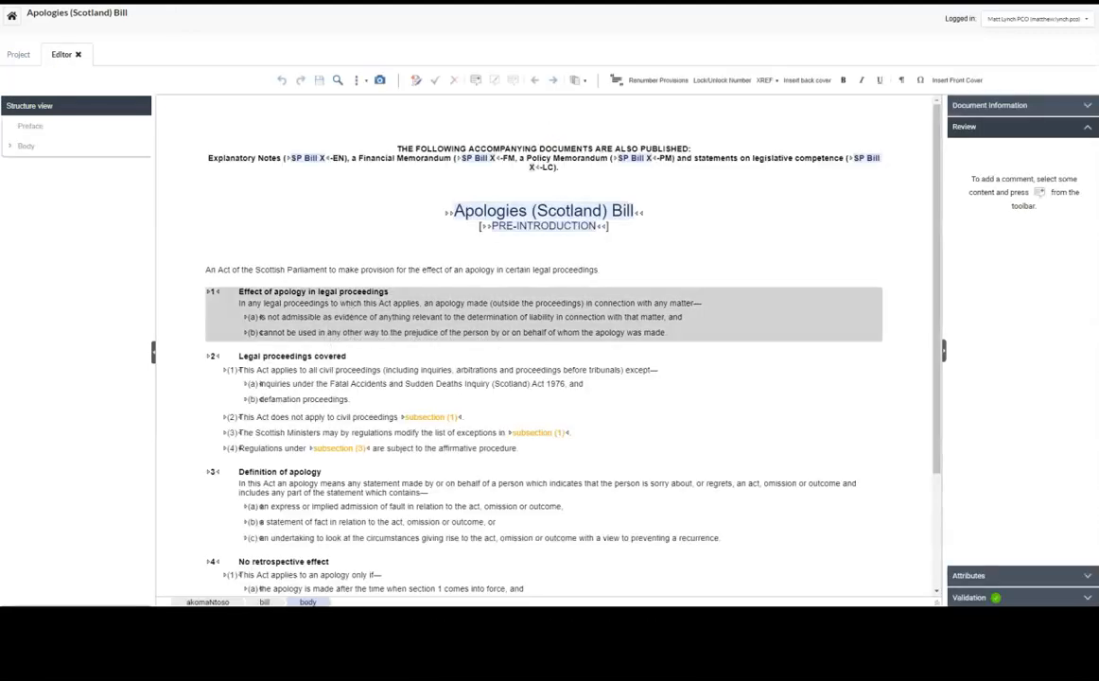
click(9, 145)
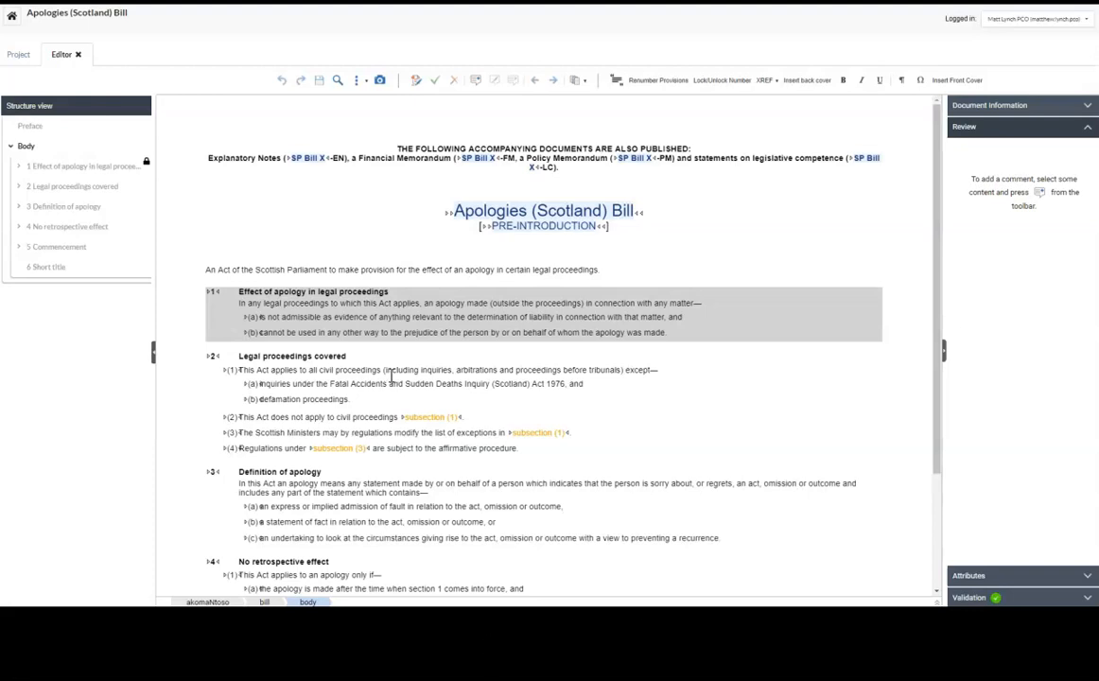
click(352, 398)
text(can e)
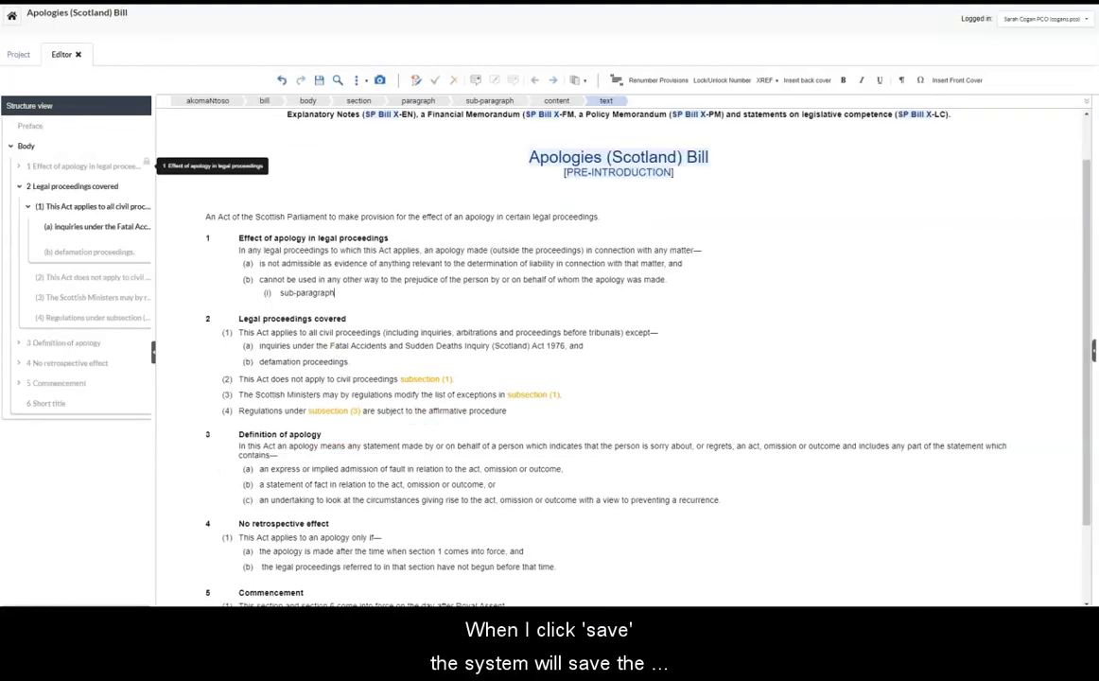
Step: Save the bill from the first drafter's account, and insert a front cover with a table of contents
click(319, 83)
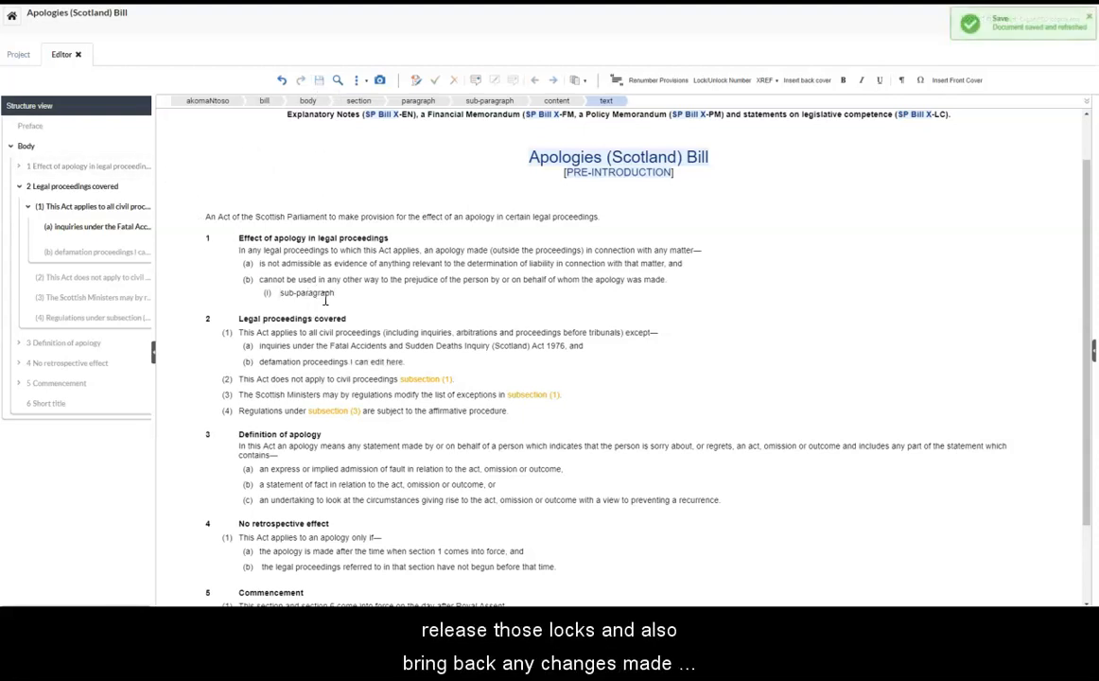
drag(352, 362, 403, 363)
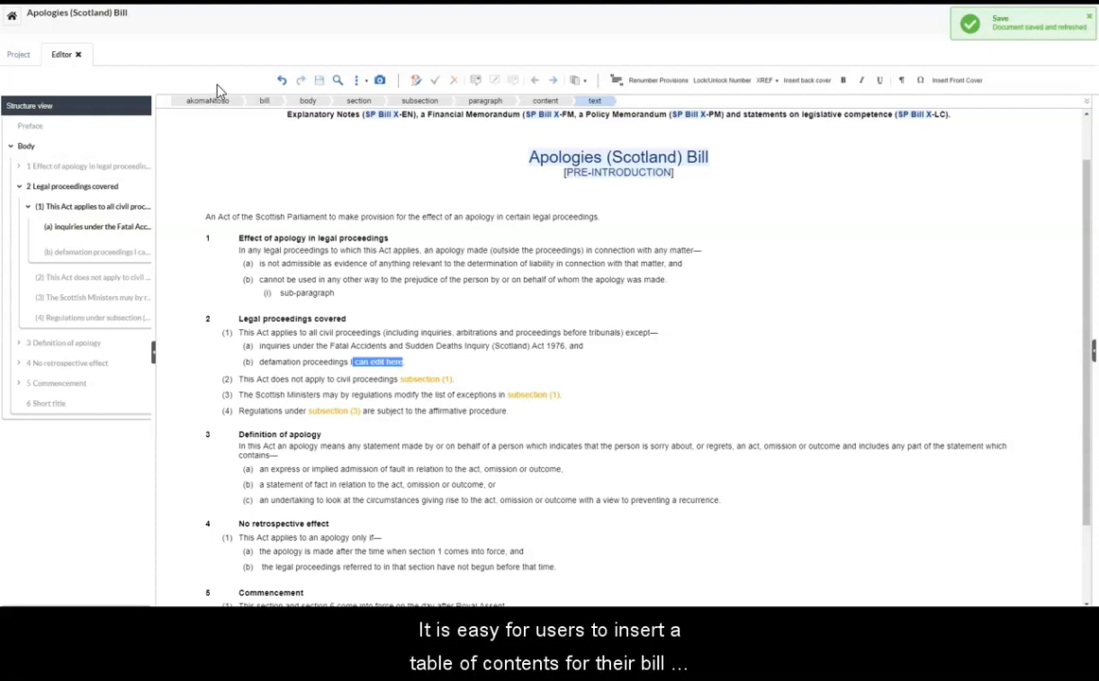
click(295, 248)
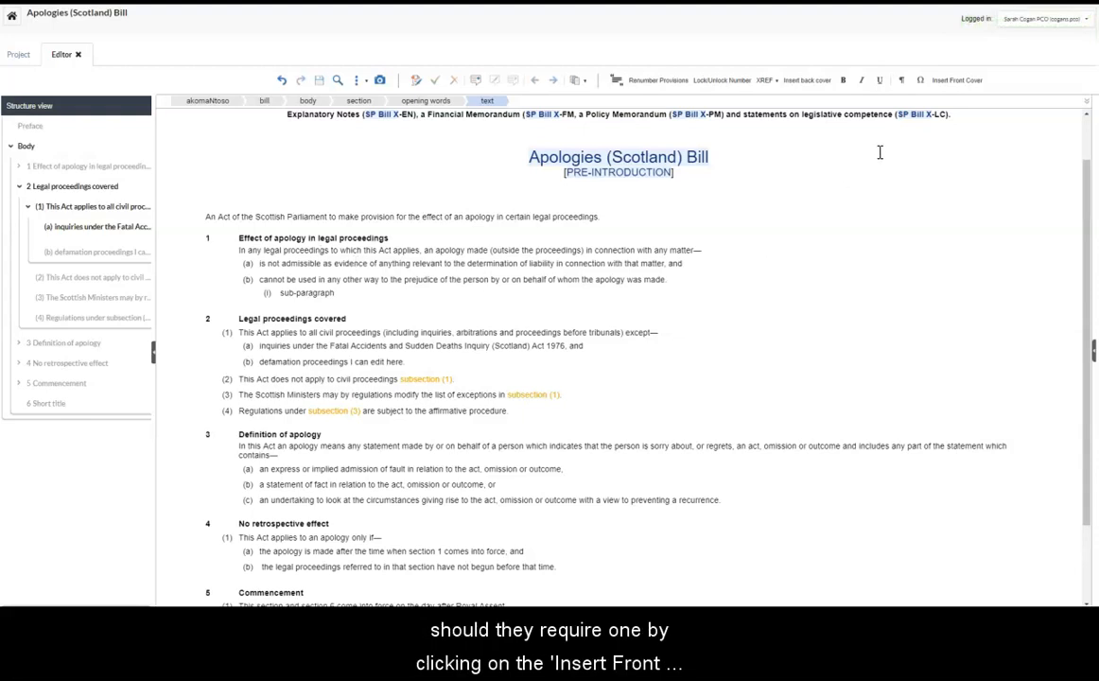
click(943, 81)
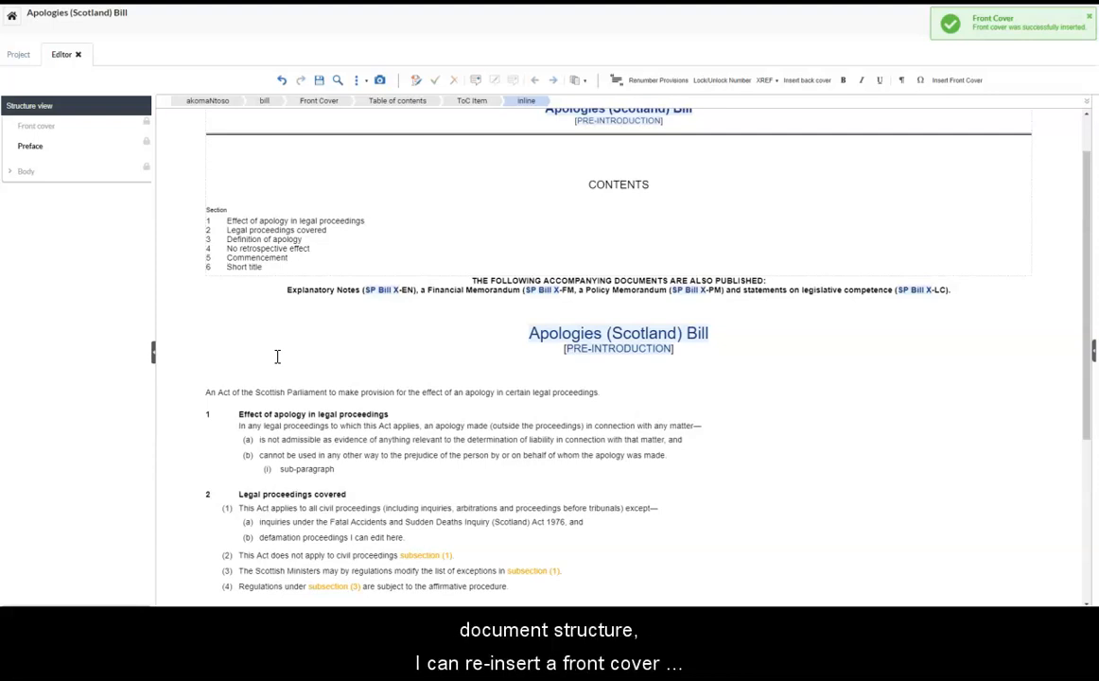
Step: Add a new section after section 1, and insert the front cover again to refresh the table of contents
click(346, 470)
key(Return)
text(sec)
key(Return)
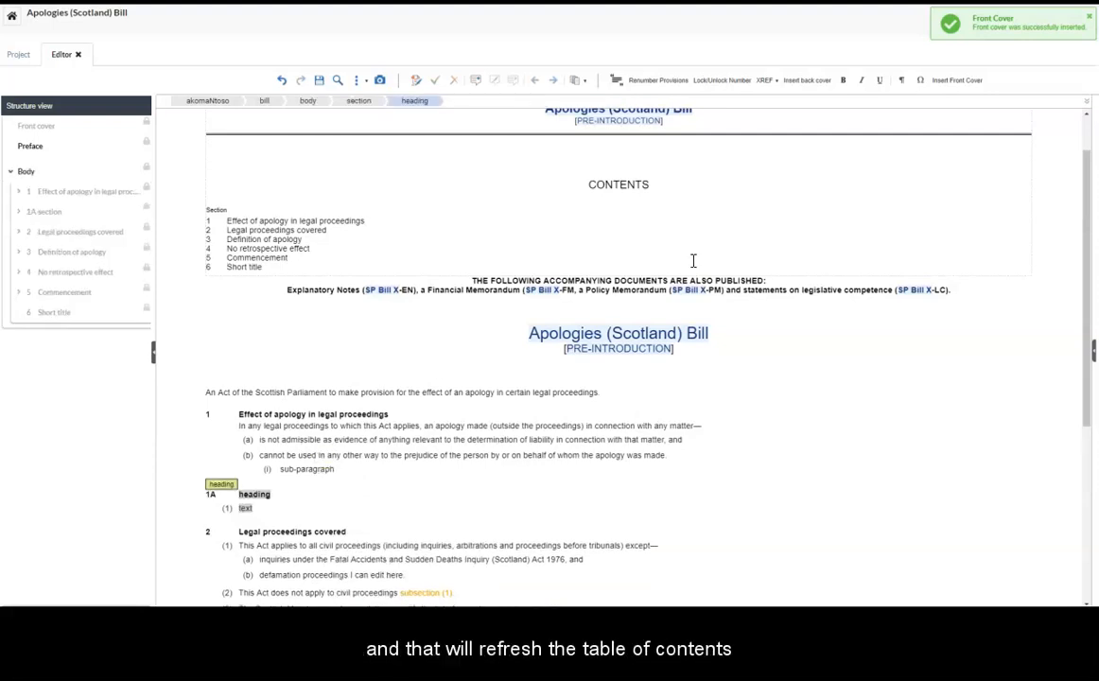
click(955, 82)
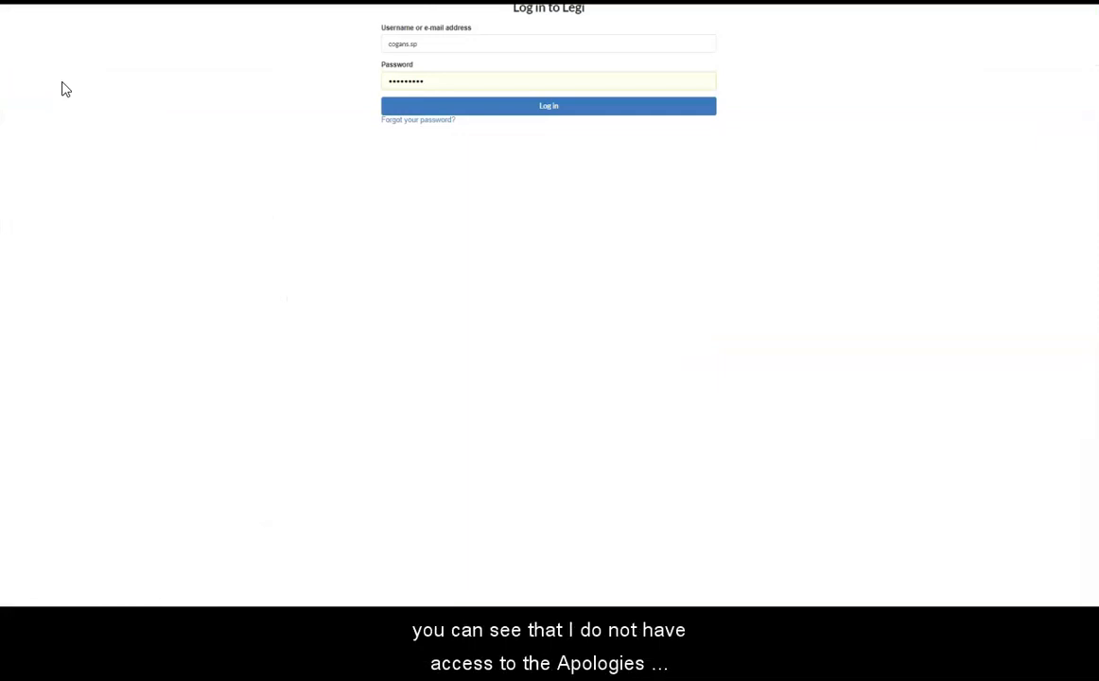
Step: Log in with the Scottish Parliament account and search the projects for "apol"
click(555, 109)
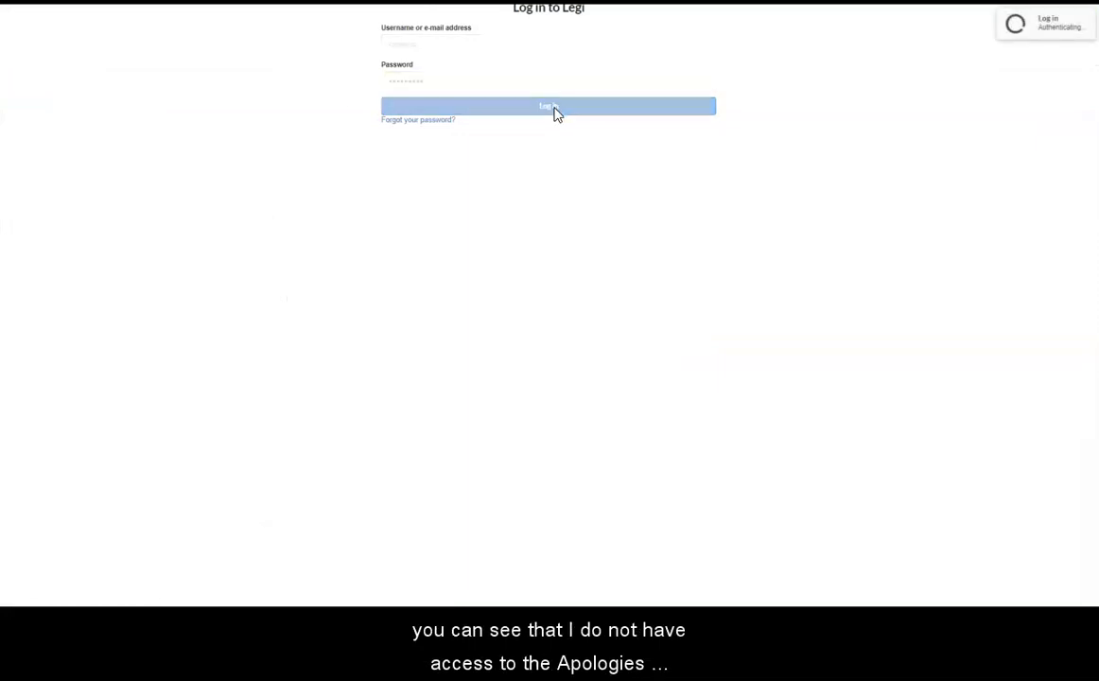
click(73, 55)
text(apol)
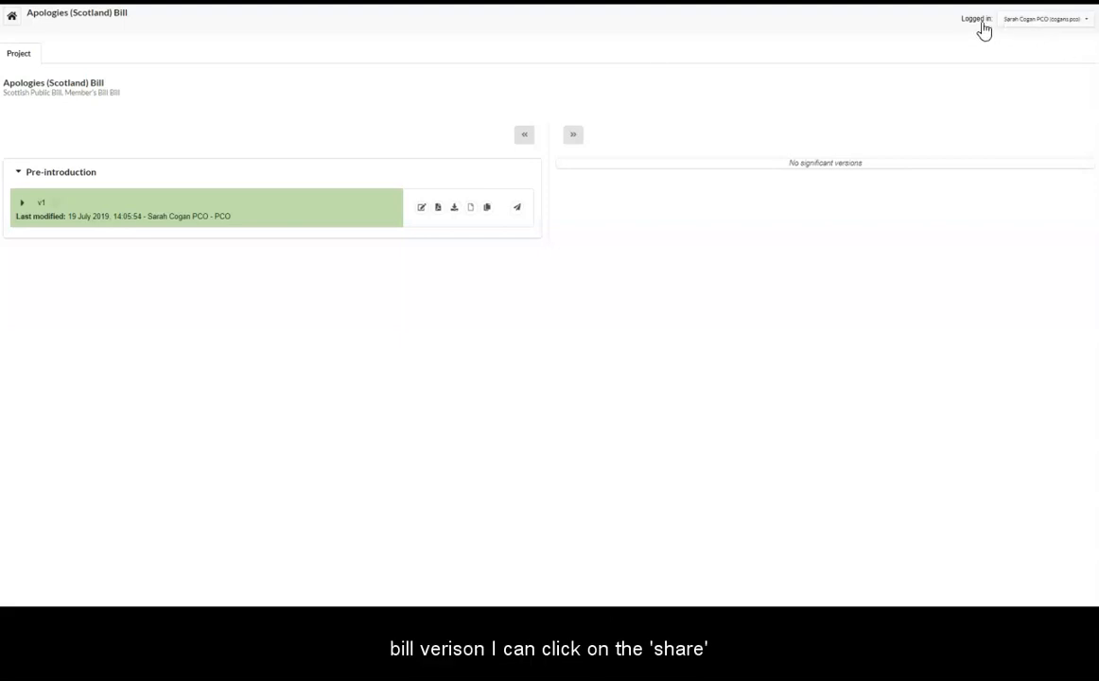
Step: From the drafter's PCO account, share version v1 of the Apologies (Scotland) Bill with Scottish Parliament
click(517, 209)
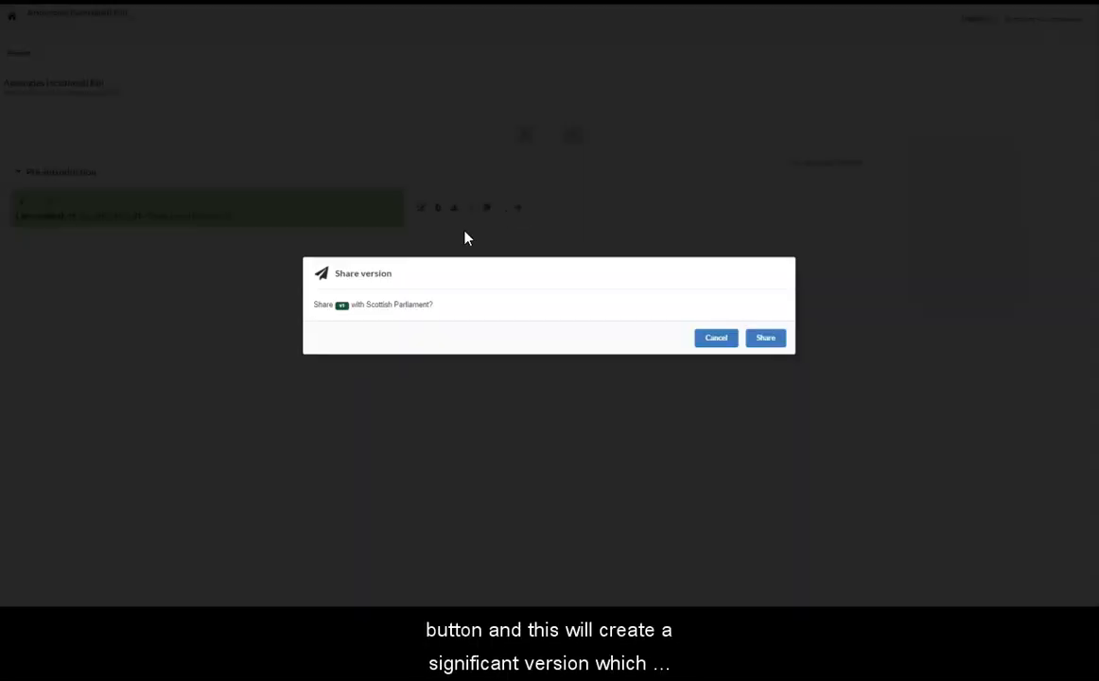
click(772, 342)
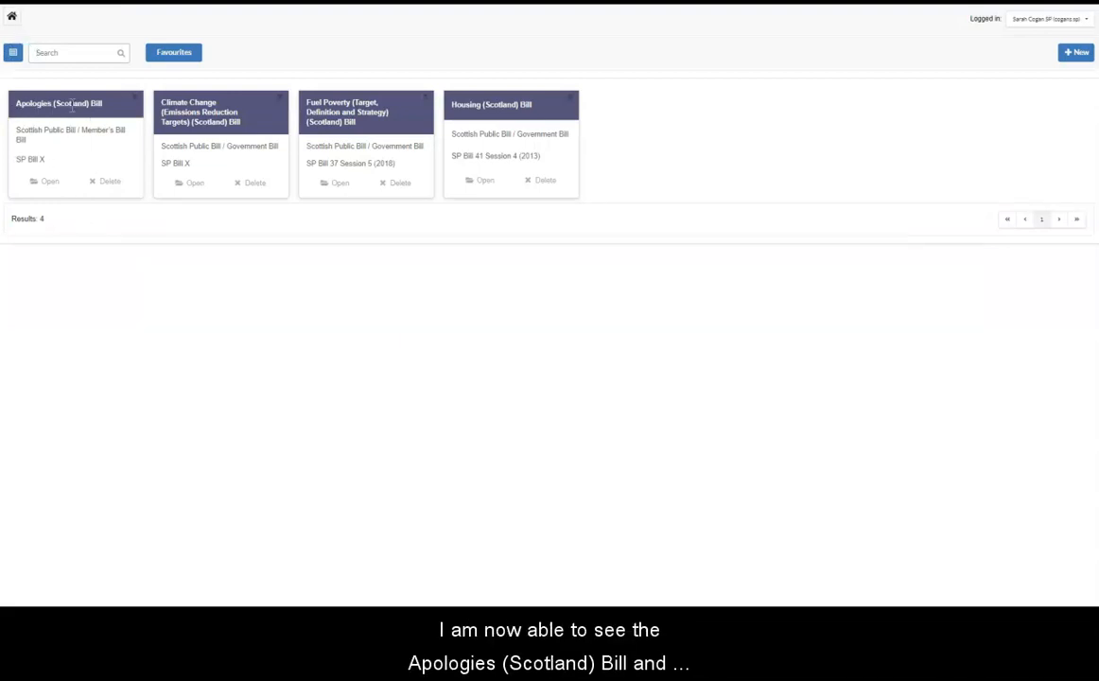
Step: From the Scottish Parliament account, open the Apologies (Scotland) Bill and duplicate v1 as an Introduction stage version described as "As introduced"
click(39, 189)
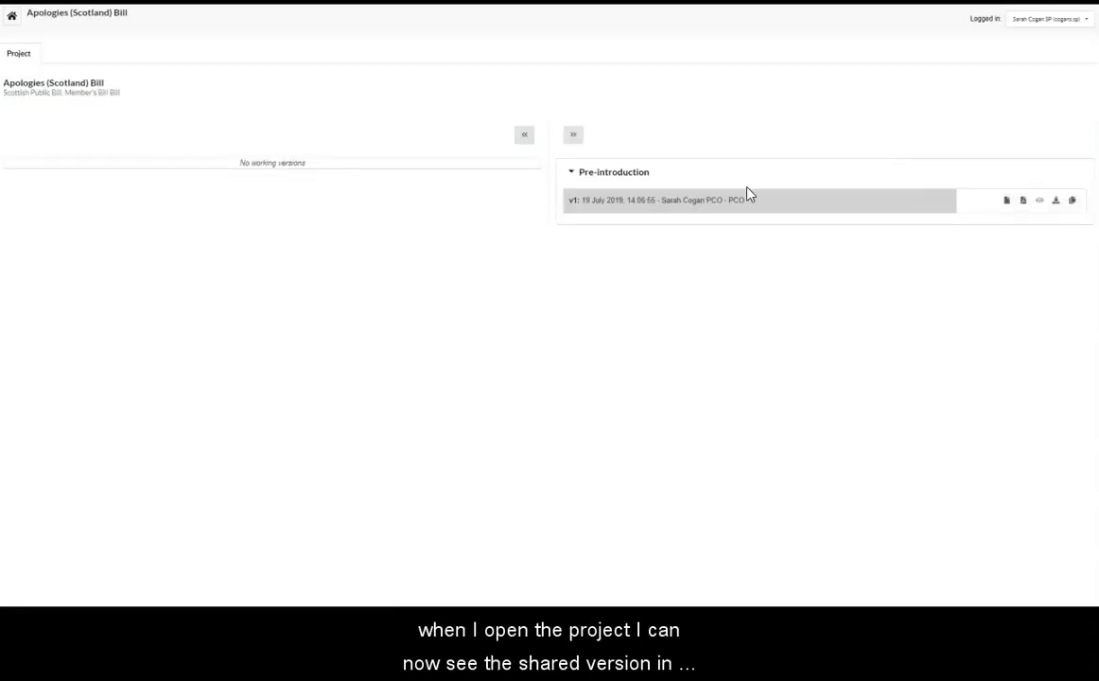
click(1071, 204)
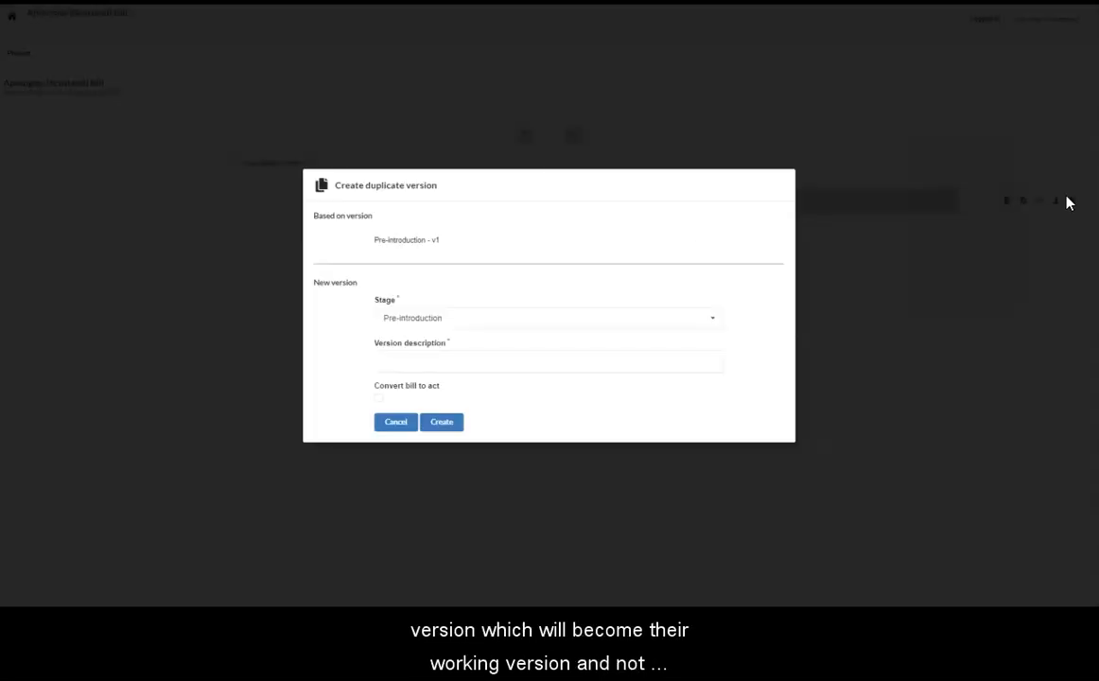
click(426, 361)
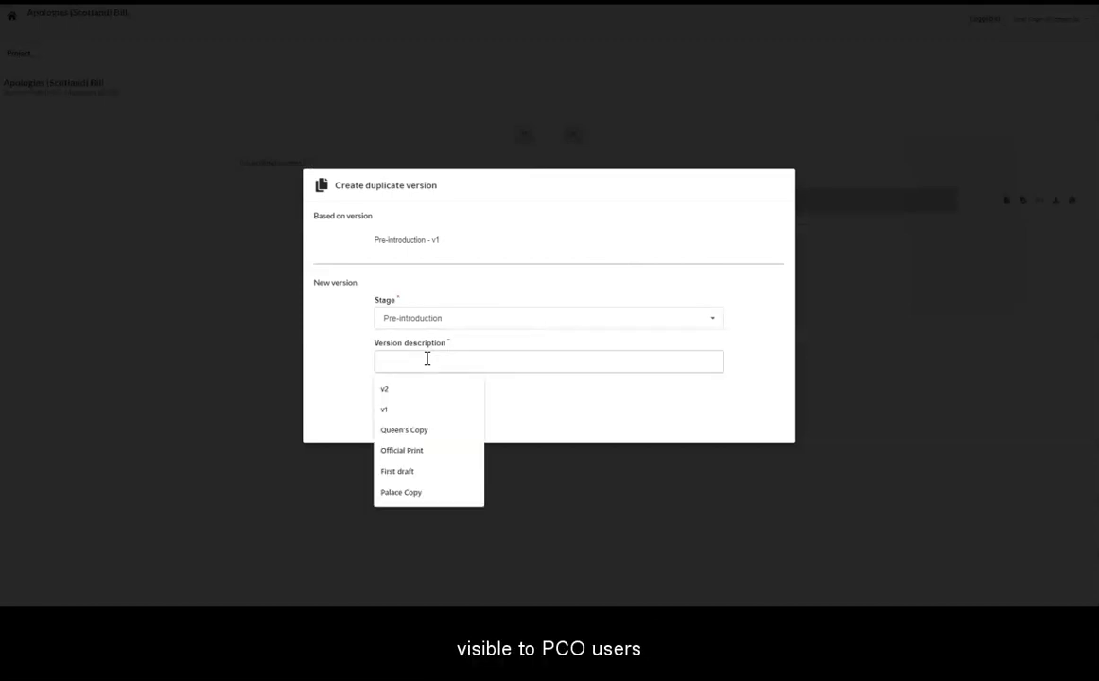
text(As introduced)
click(416, 318)
click(419, 354)
click(440, 425)
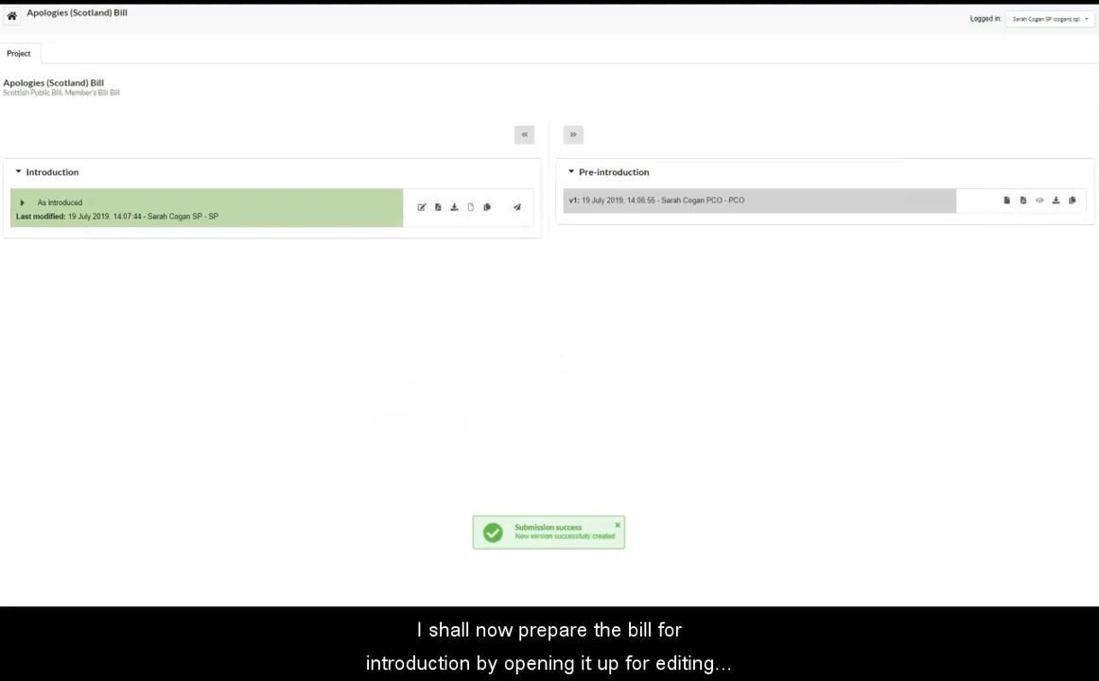
Step: Open the "As introduced" version for editing and set the bill number to SP Bill 60
click(422, 207)
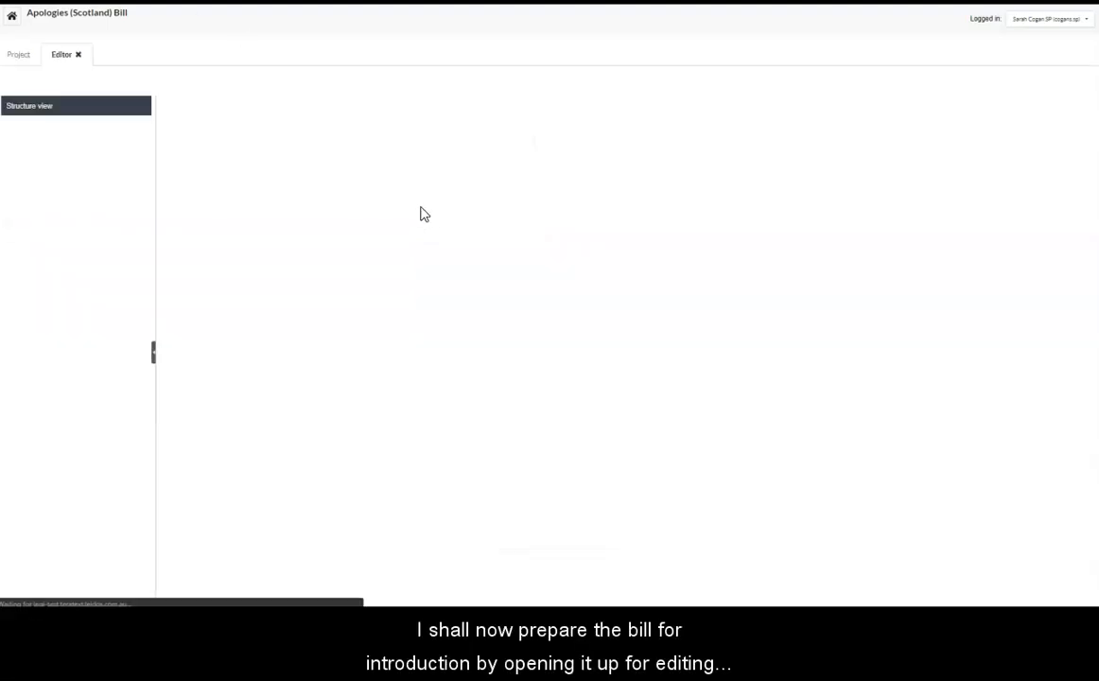
click(981, 258)
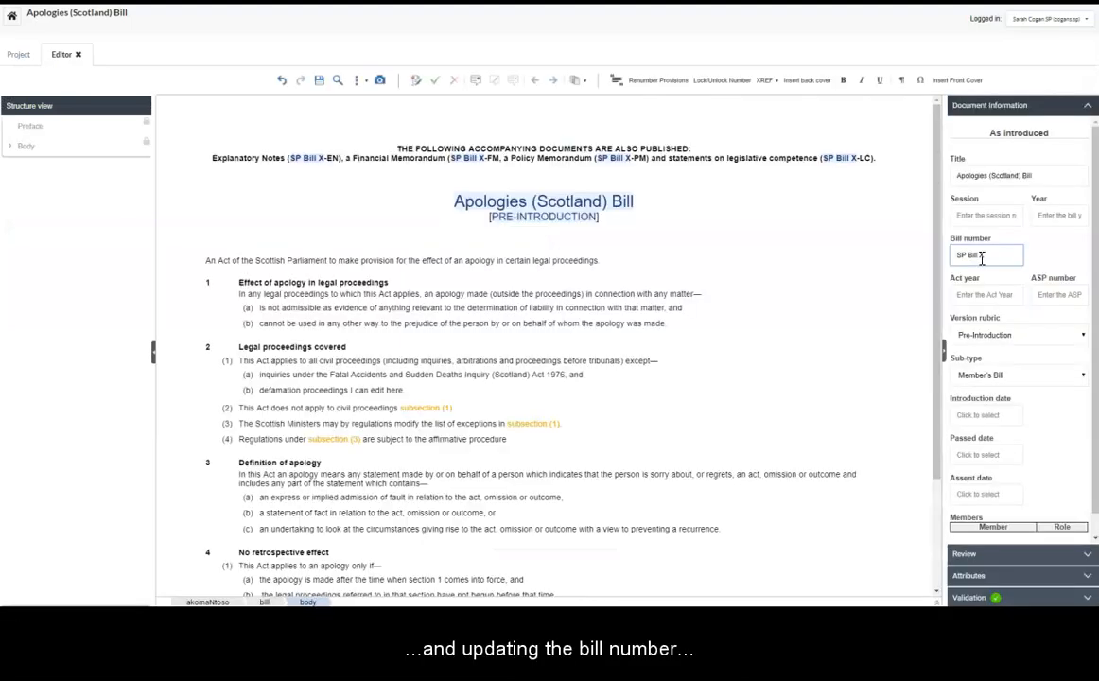
drag(983, 258, 976, 258)
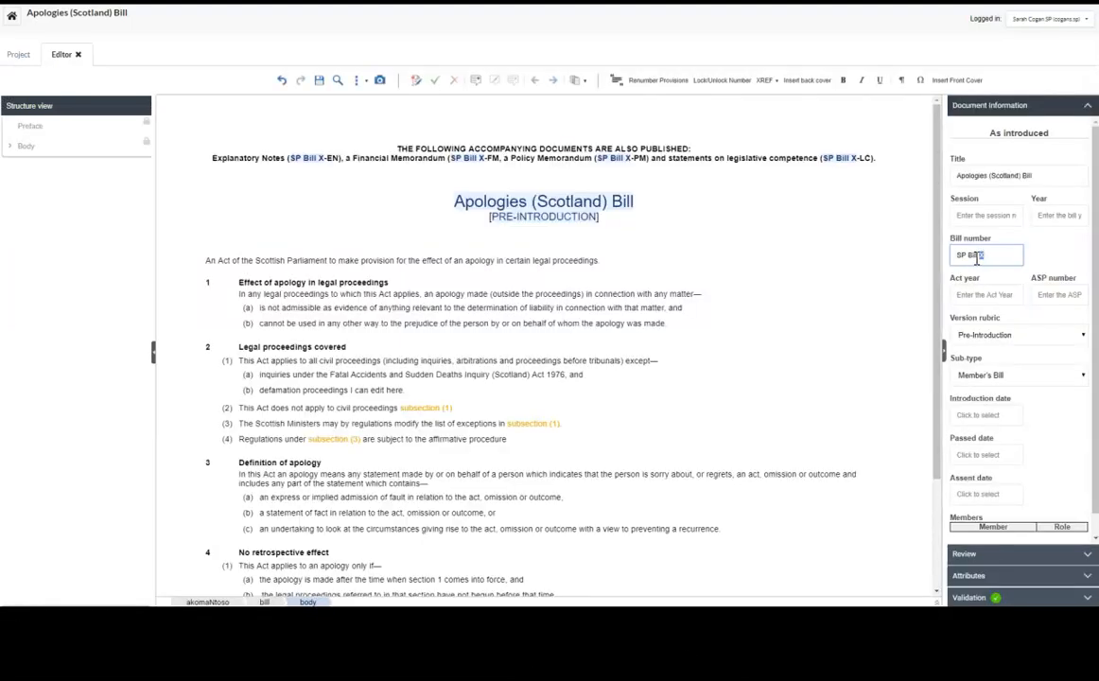
Step: Set the document's session to 4, the year to 2015 and the introduction date to 2015-03-03
click(970, 217)
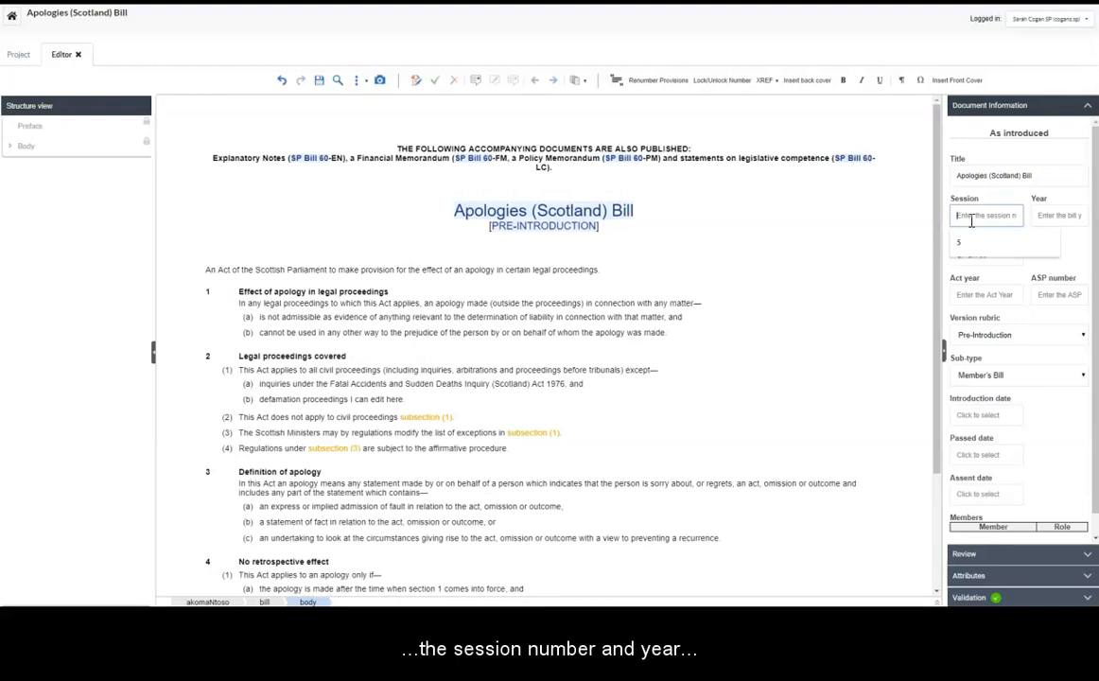
text(4)
click(1047, 216)
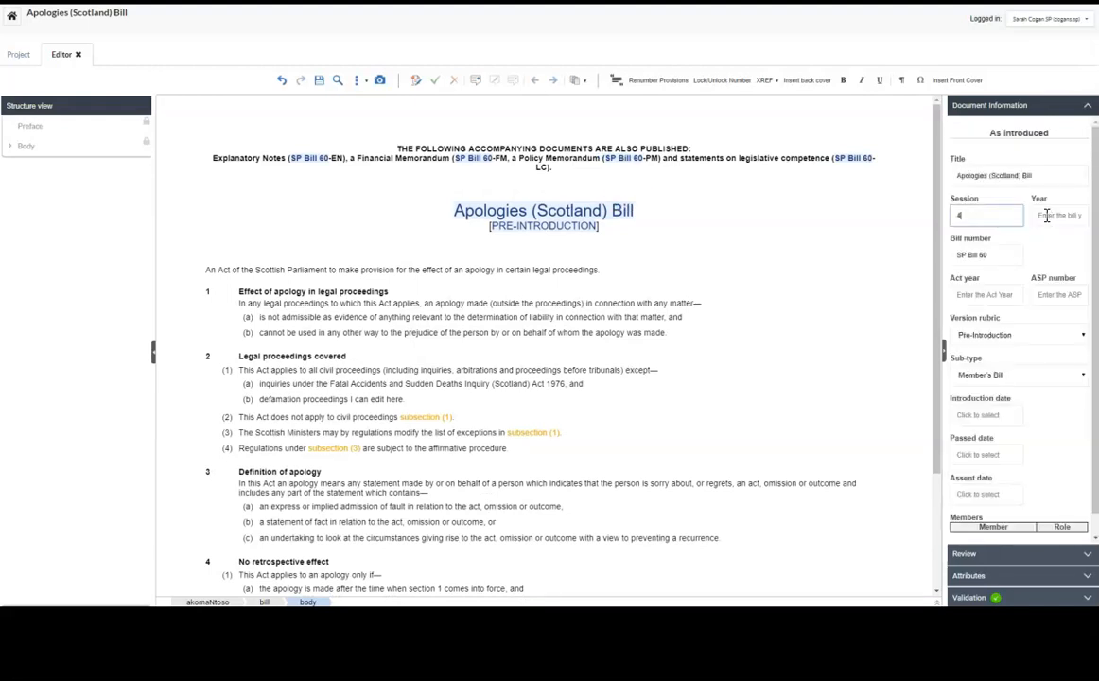
text(2015)
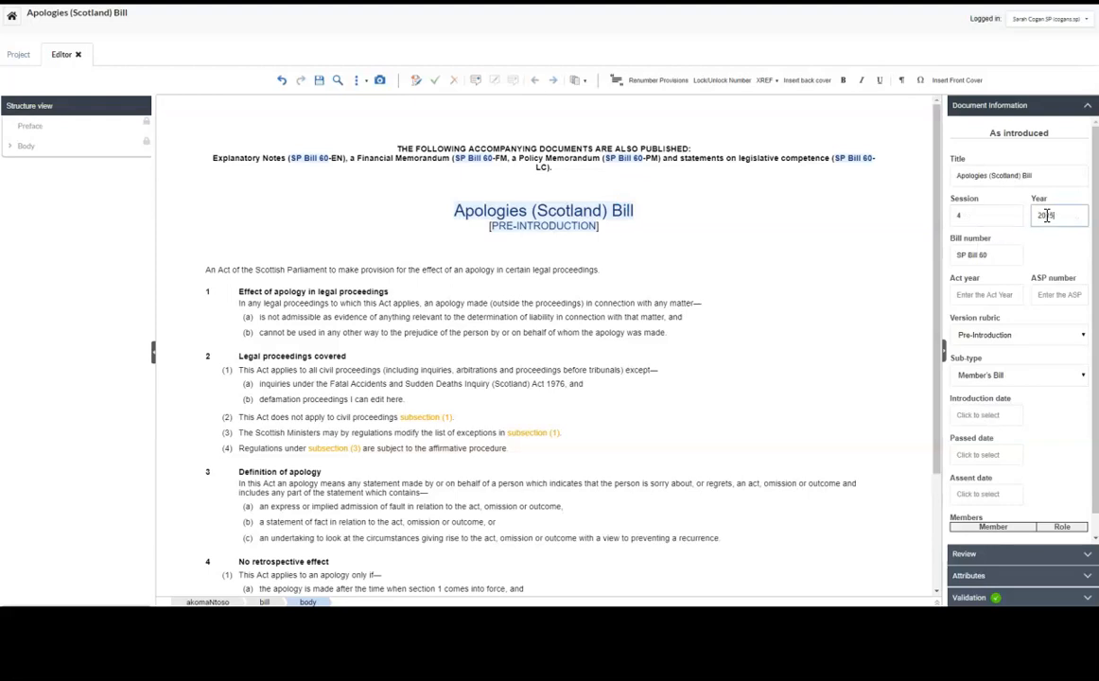
click(979, 415)
text(2015-03-03)
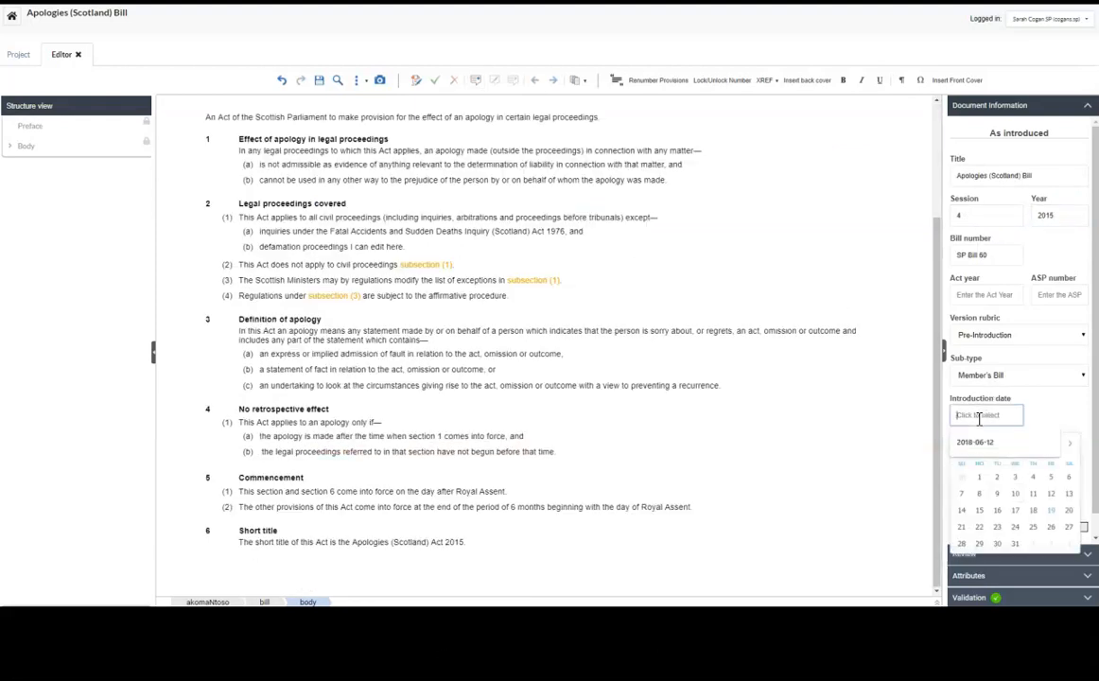
click(1072, 419)
Step: Add the member in charge to the document's members with the role "Introduced/presented by"
click(991, 533)
text(margar)
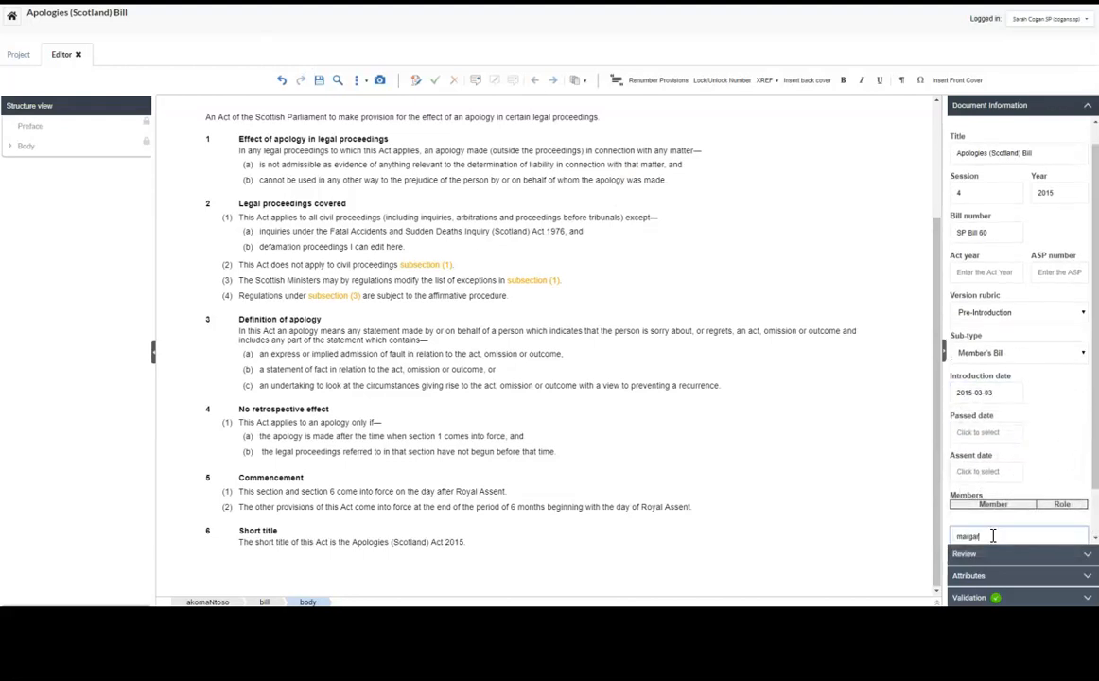
text(e)
click(980, 553)
click(986, 507)
click(988, 532)
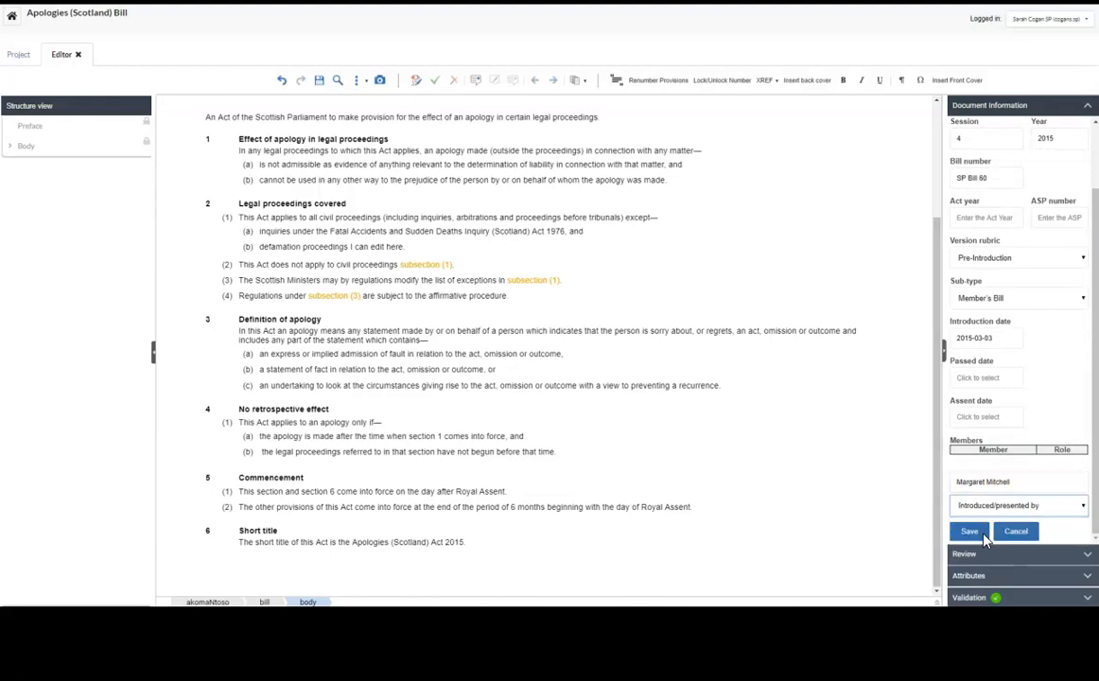
click(976, 532)
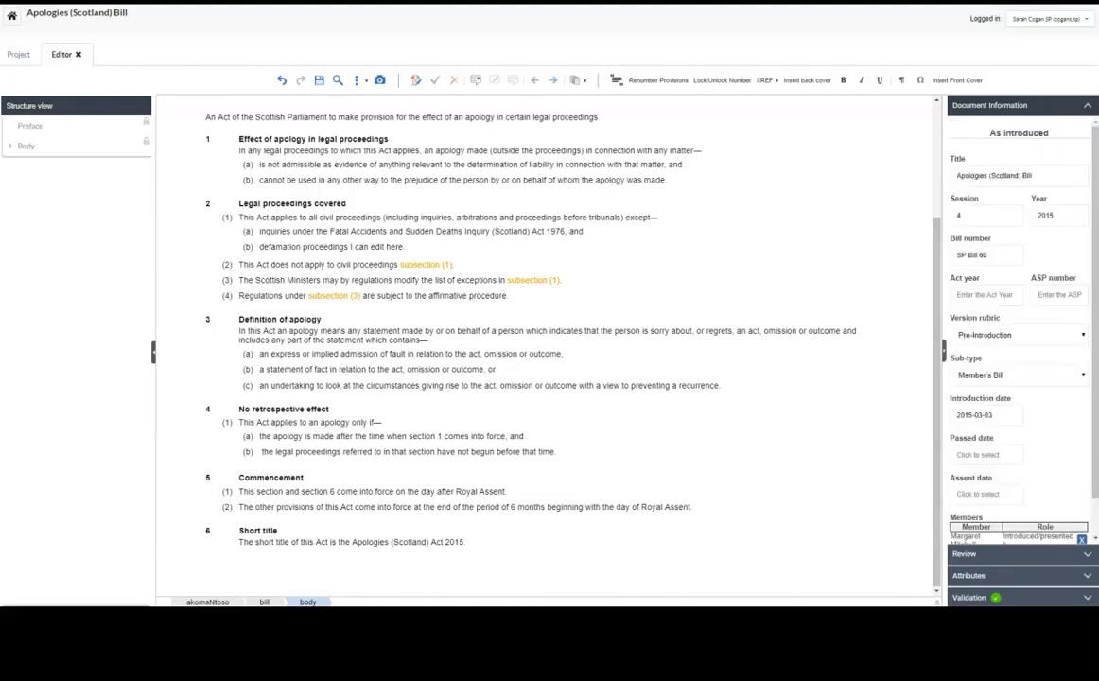
Step: Set the version rubric to "As Introduced" and insert the back cover
click(1081, 335)
click(1016, 371)
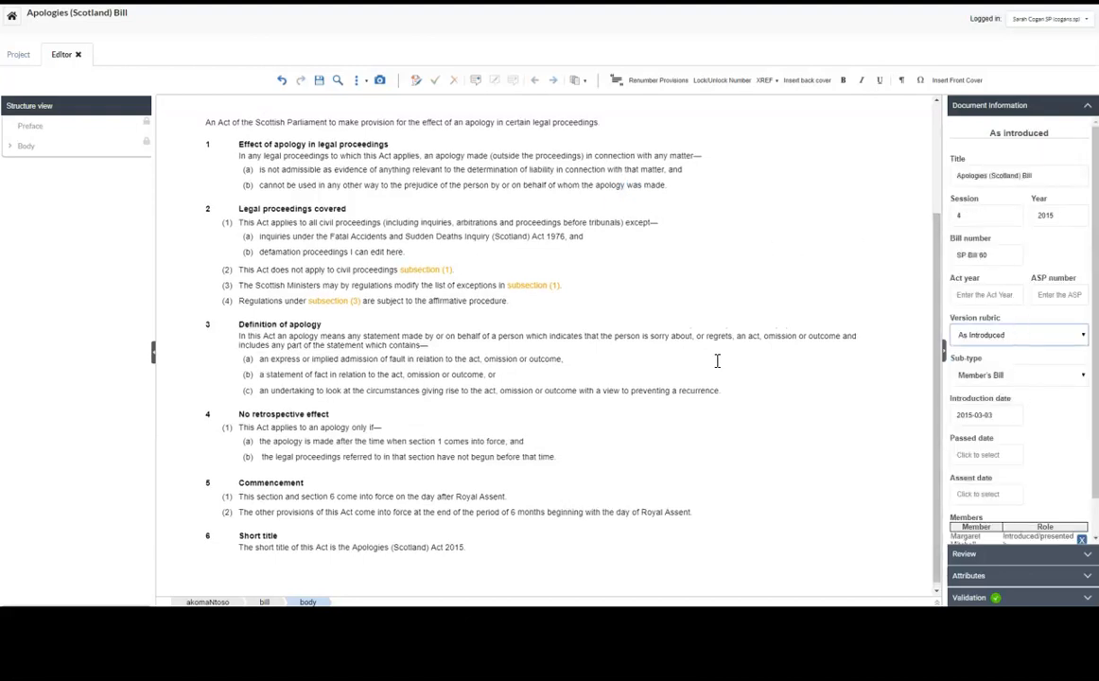
click(796, 83)
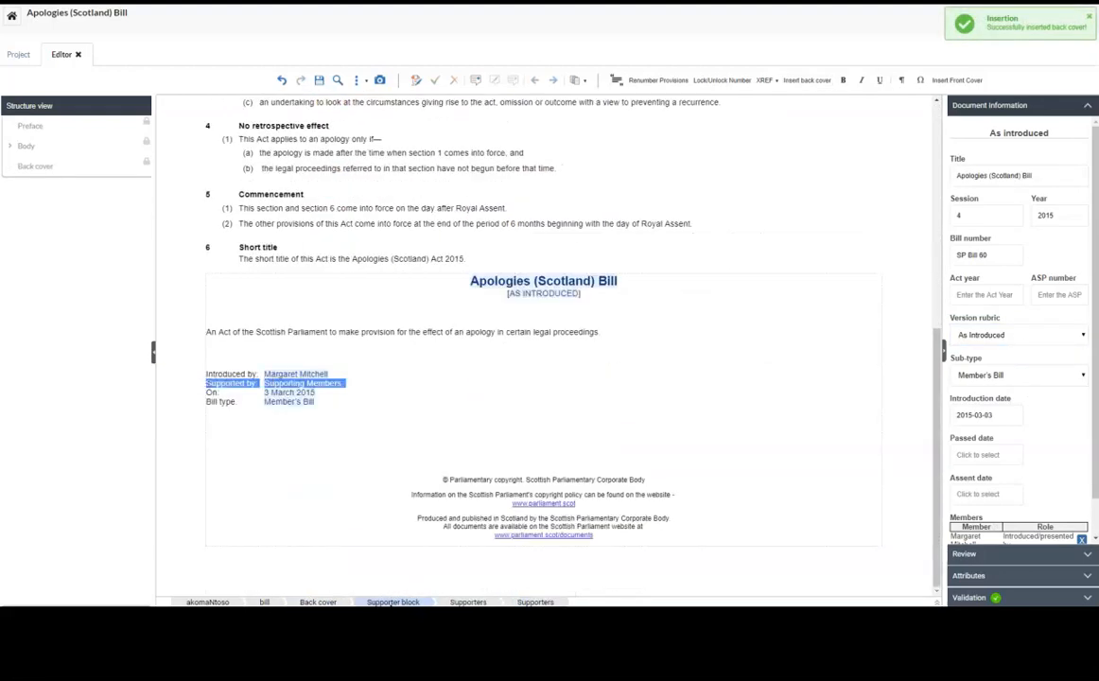
Step: Remove the "Supported by" line from the back cover, then save the bill and close the editor
click(444, 479)
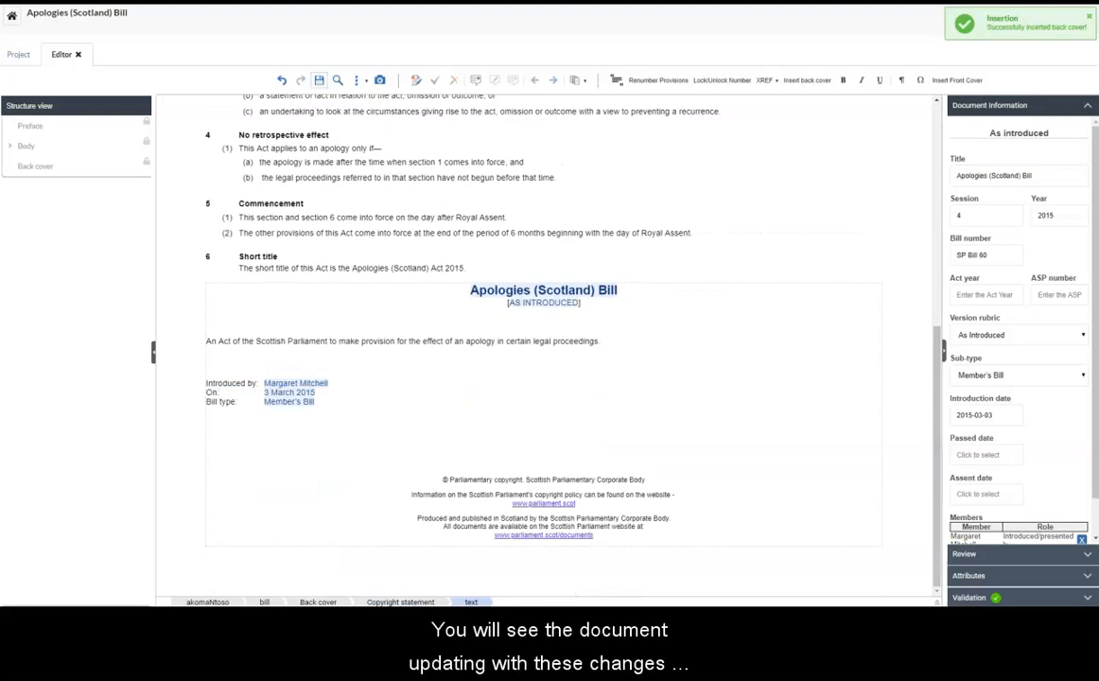
scroll(565, 290, up, 5)
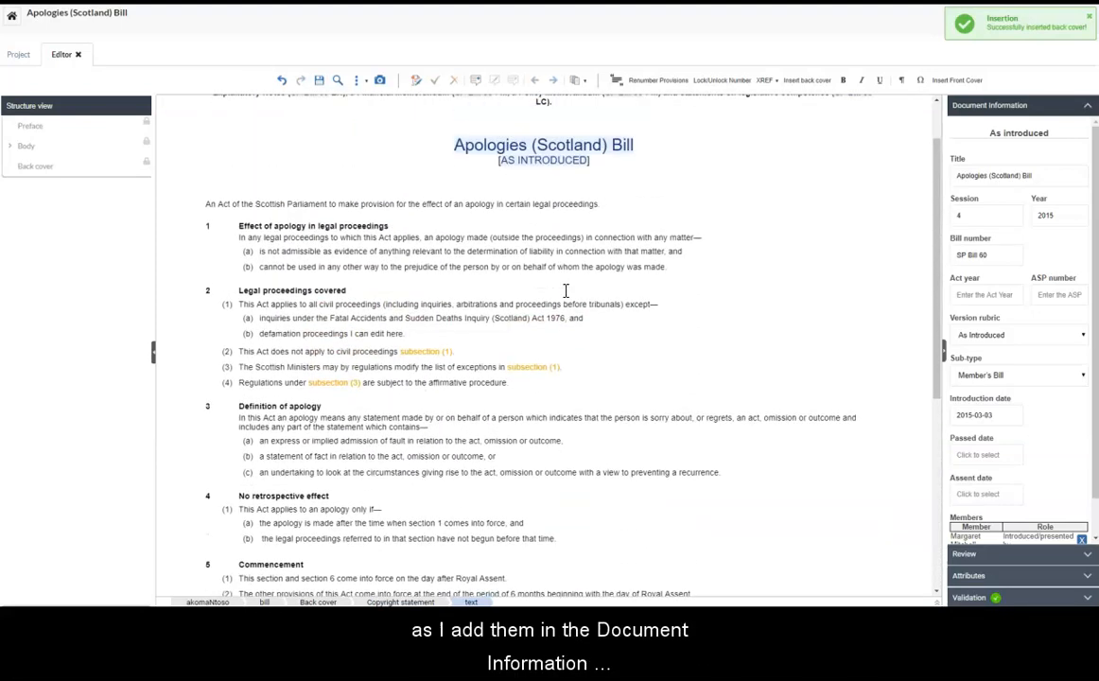
scroll(566, 290, up, 2)
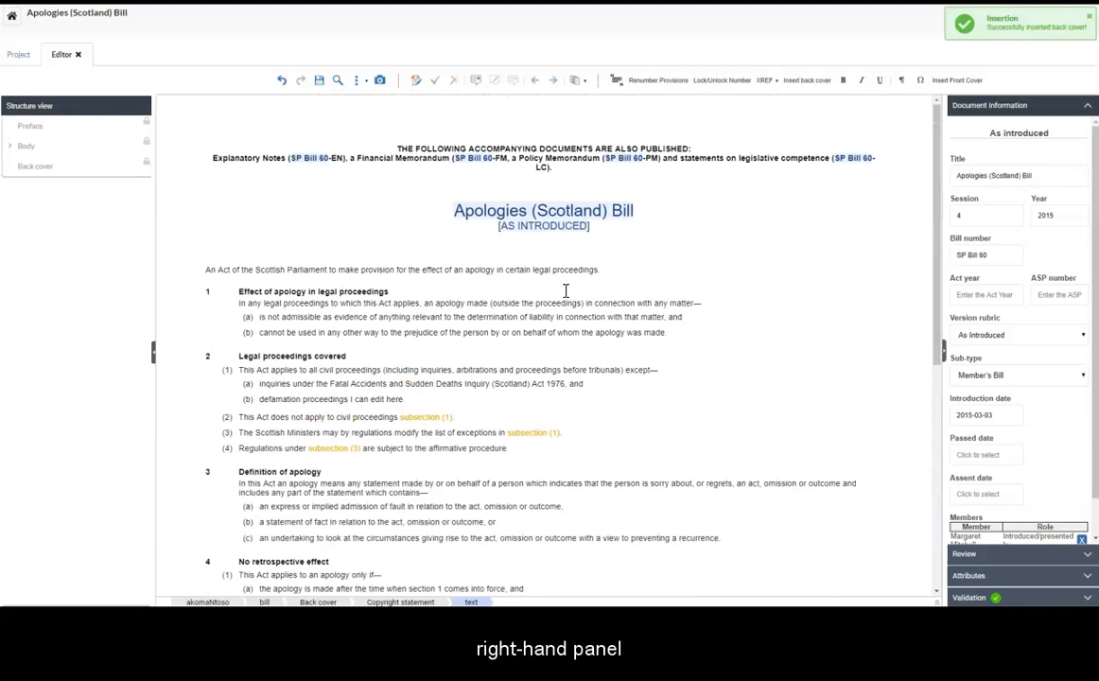
click(318, 82)
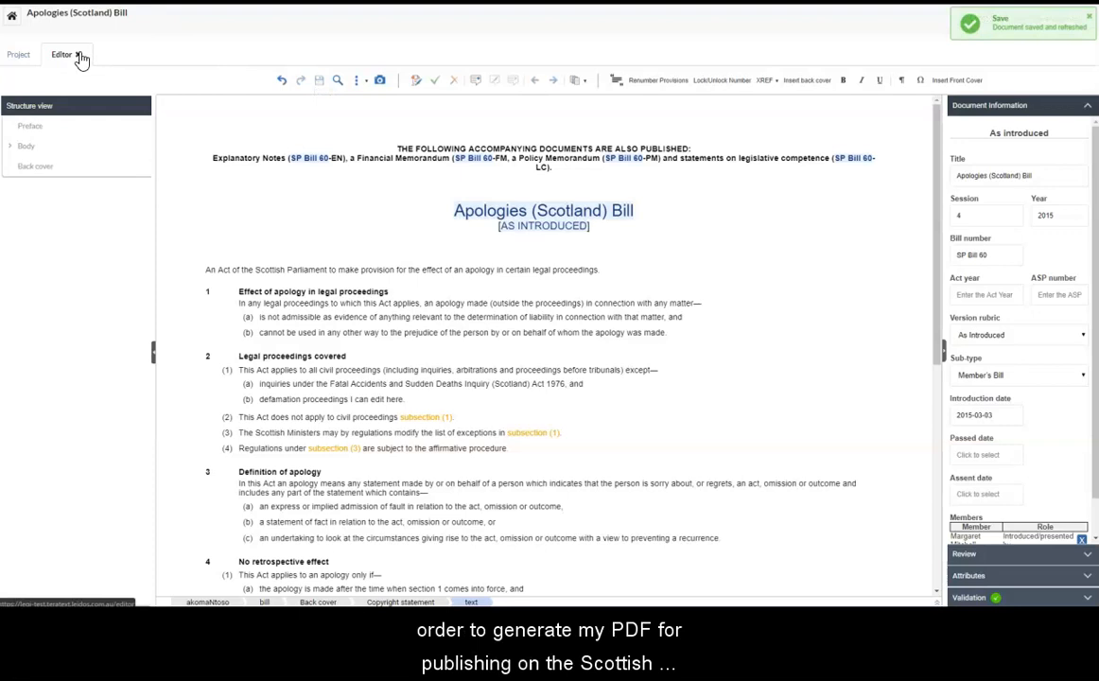
click(79, 55)
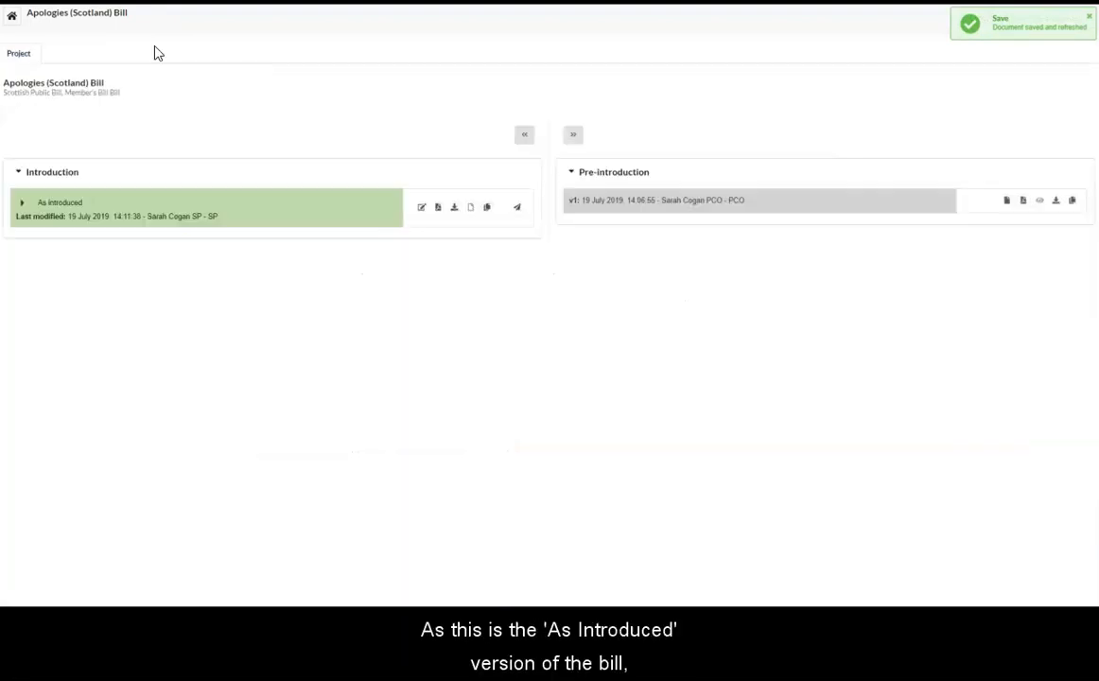
Step: Generate a PDF of "As introduced" with footers, line numbering and a recorded snapshot described as "for the website", and review its pages
click(439, 209)
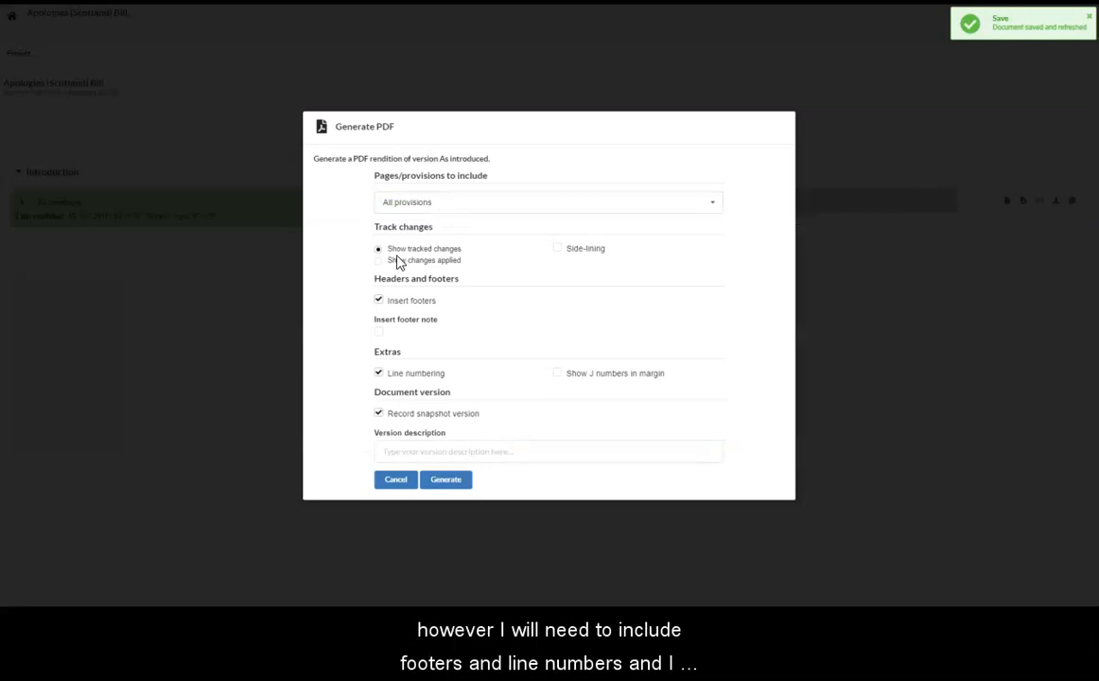
click(392, 451)
text(for the website)
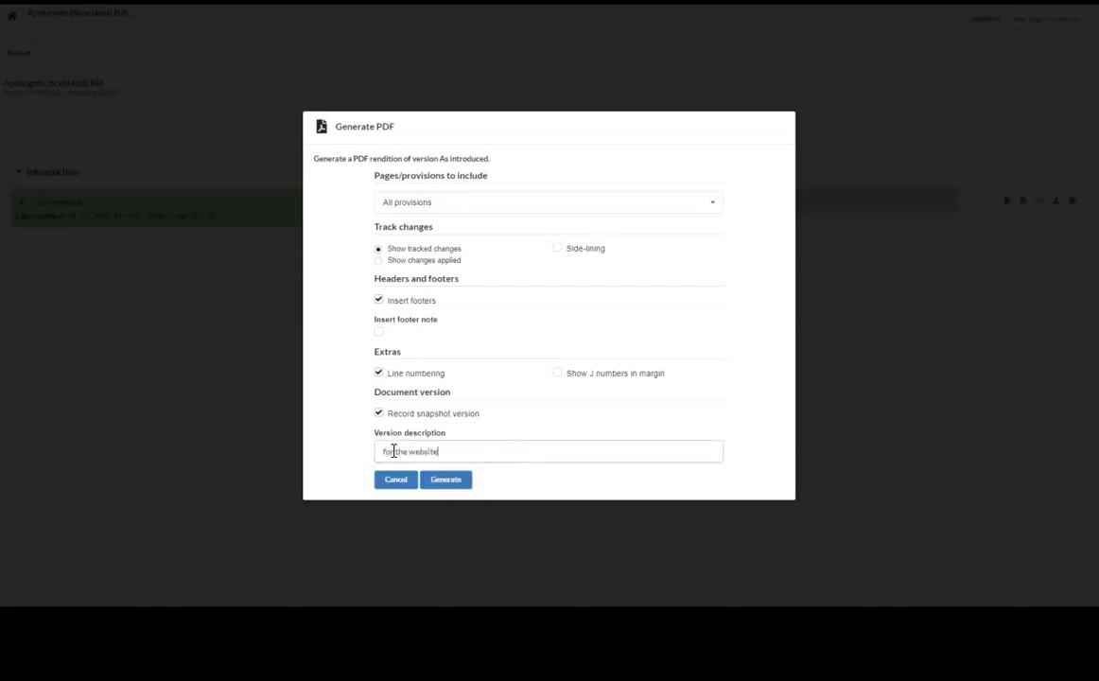
click(445, 479)
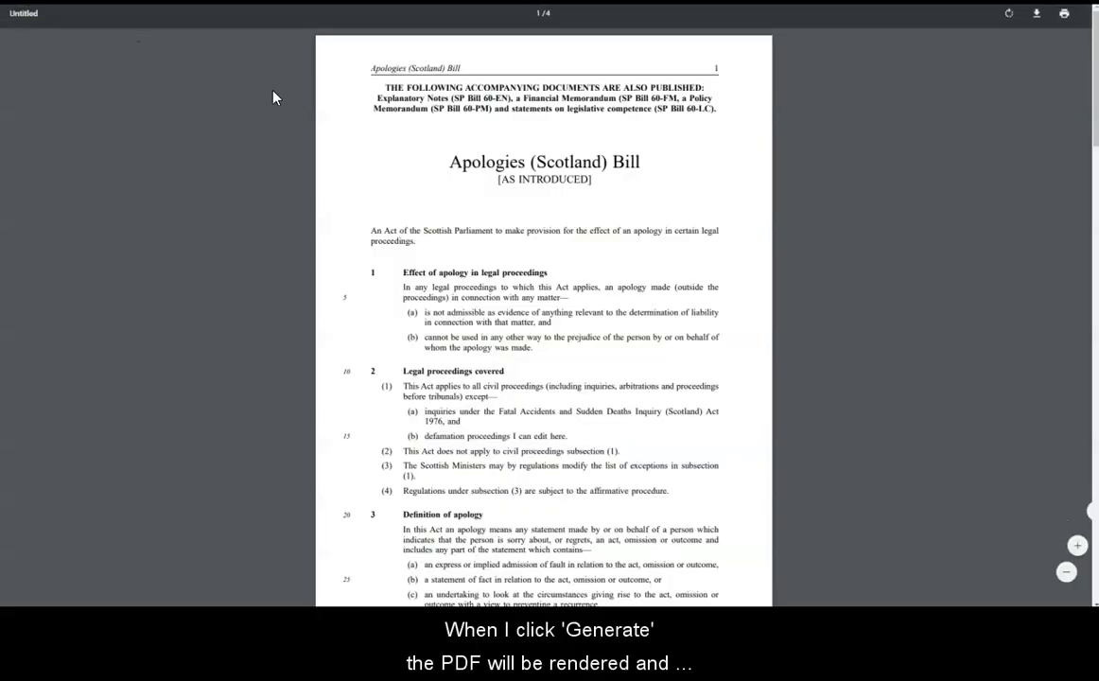
scroll(634, 242, down, 1)
scroll(633, 242, down, 2)
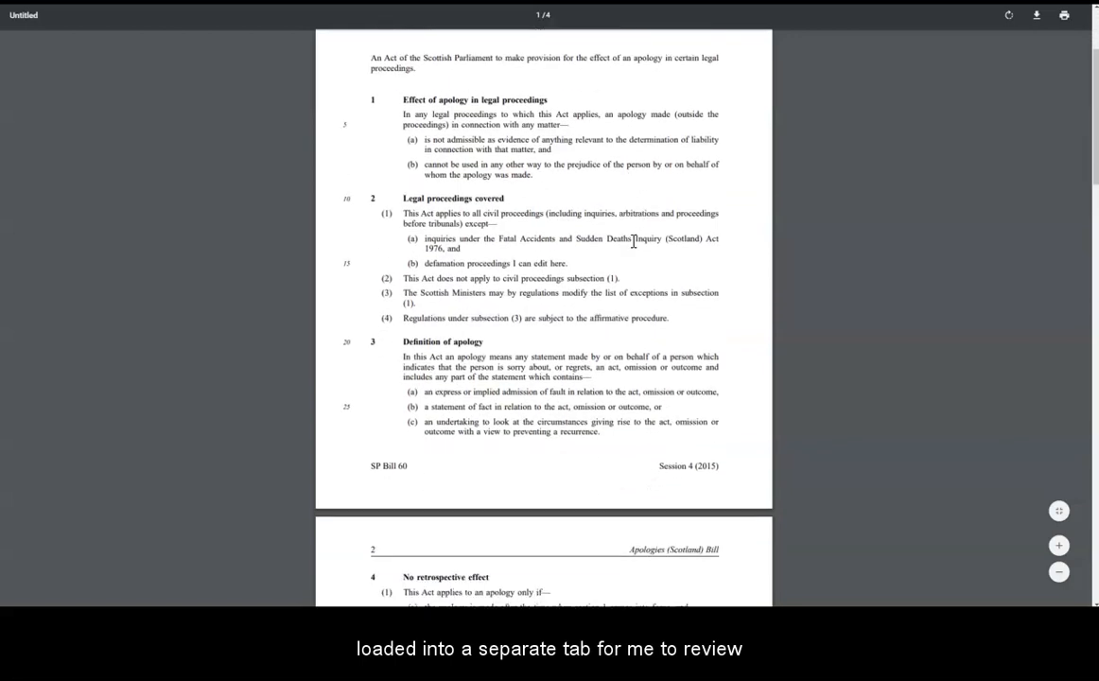
scroll(633, 242, down, 5)
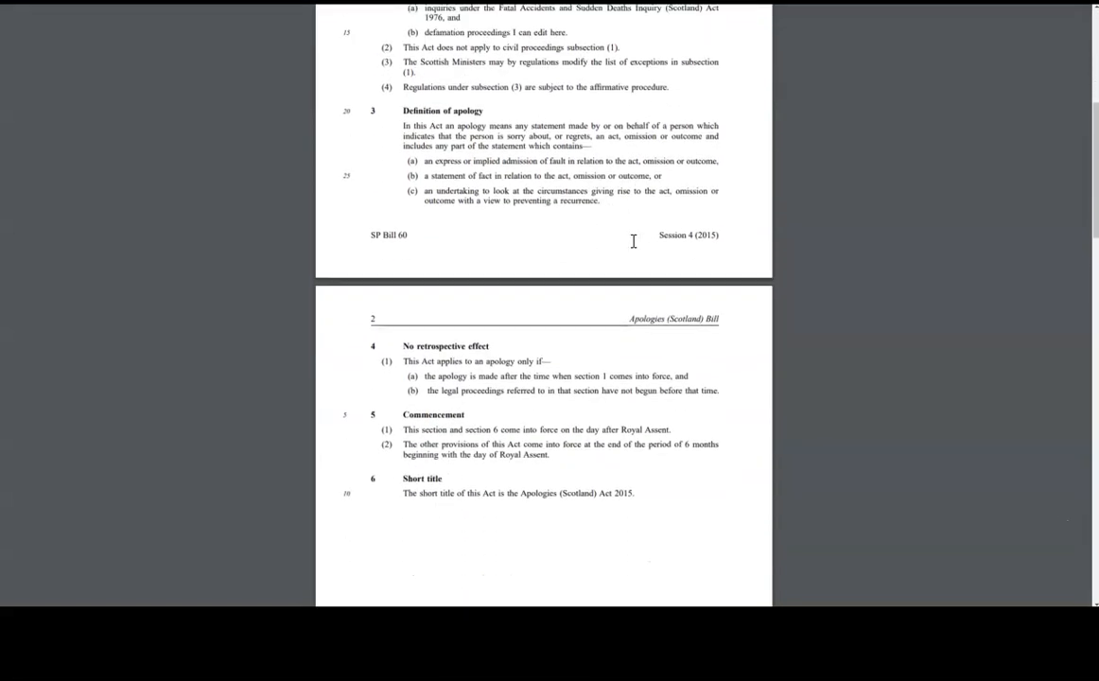
scroll(633, 241, down, 9)
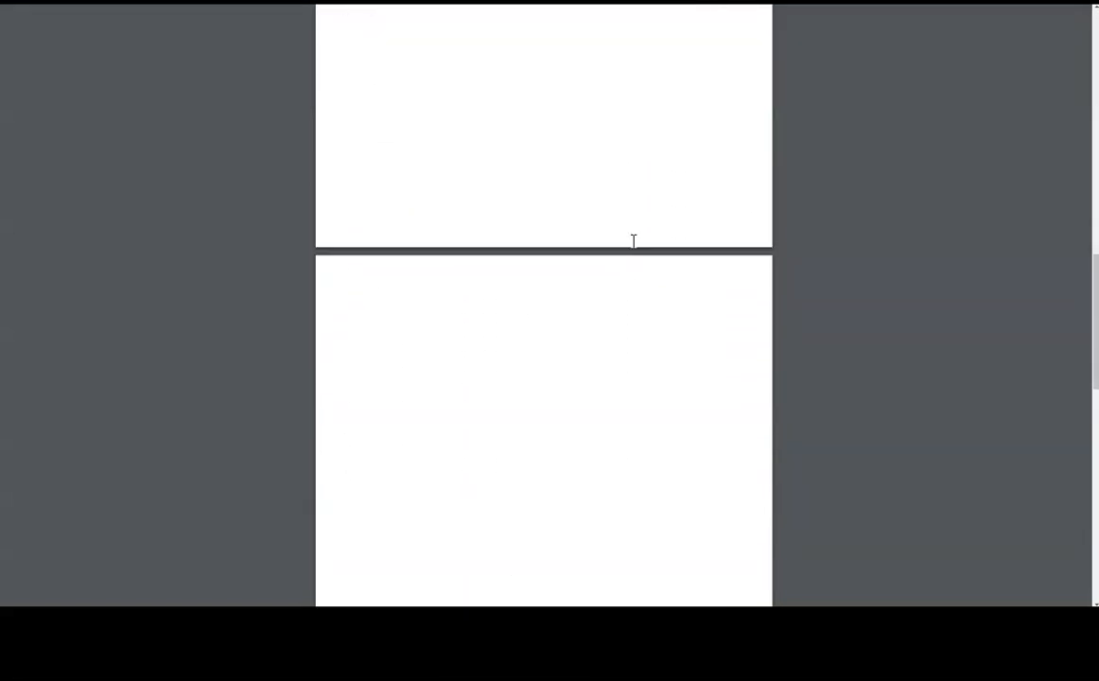
scroll(634, 241, down, 4)
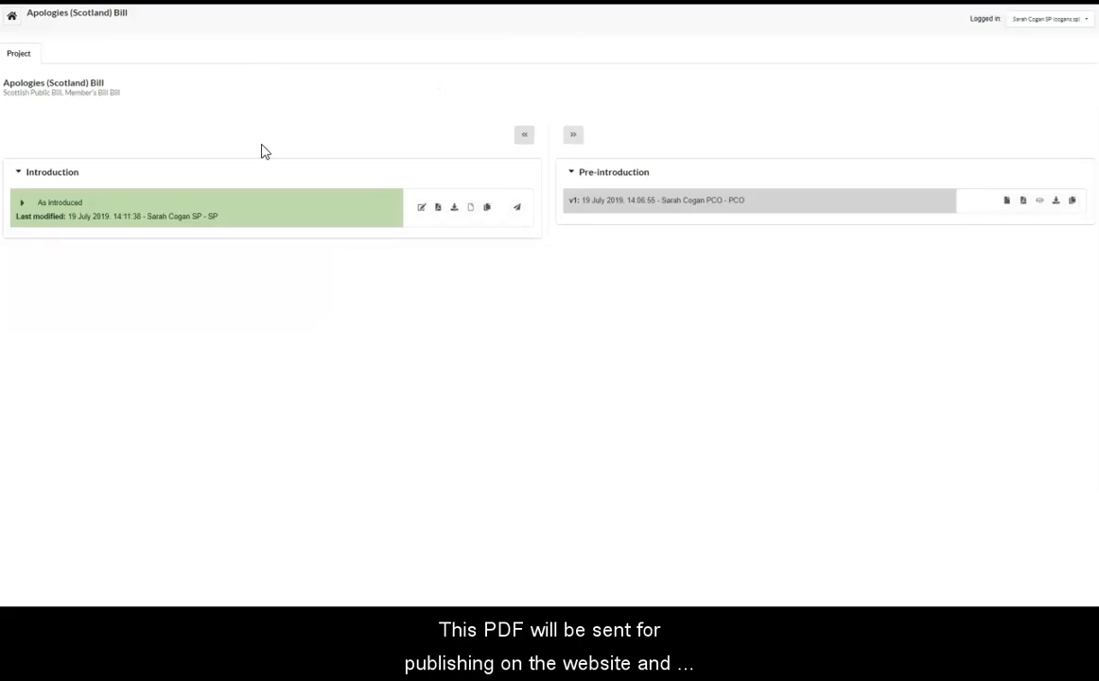
Step: Publish the "for the website" snapshot of the "As introduced" version
click(21, 207)
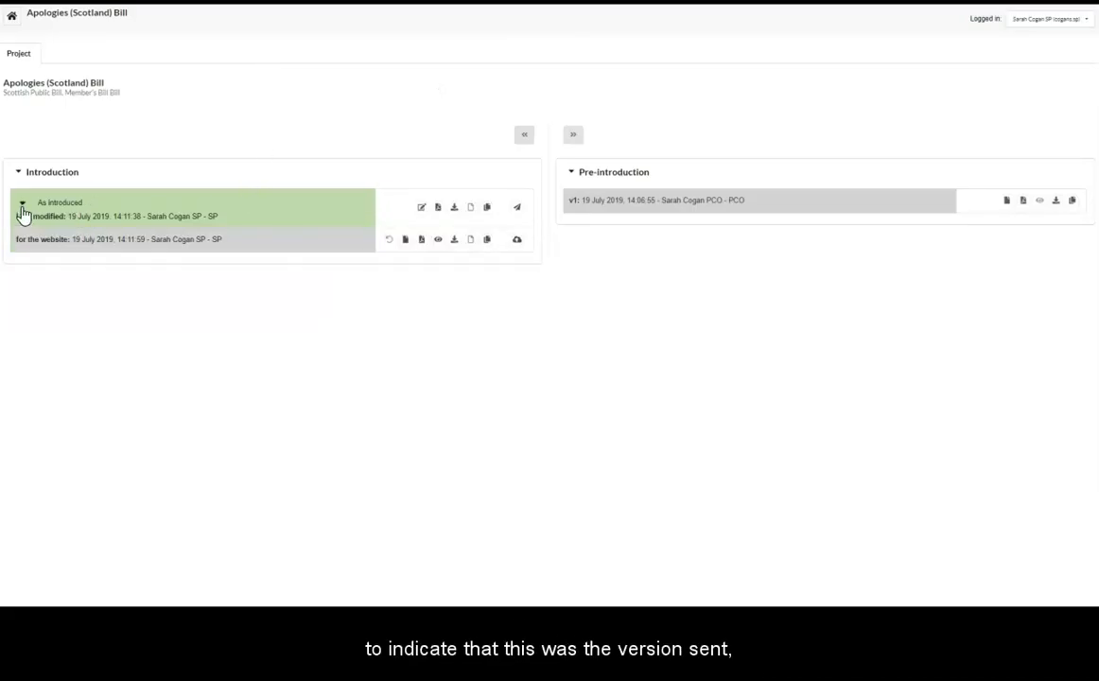
click(517, 242)
click(770, 355)
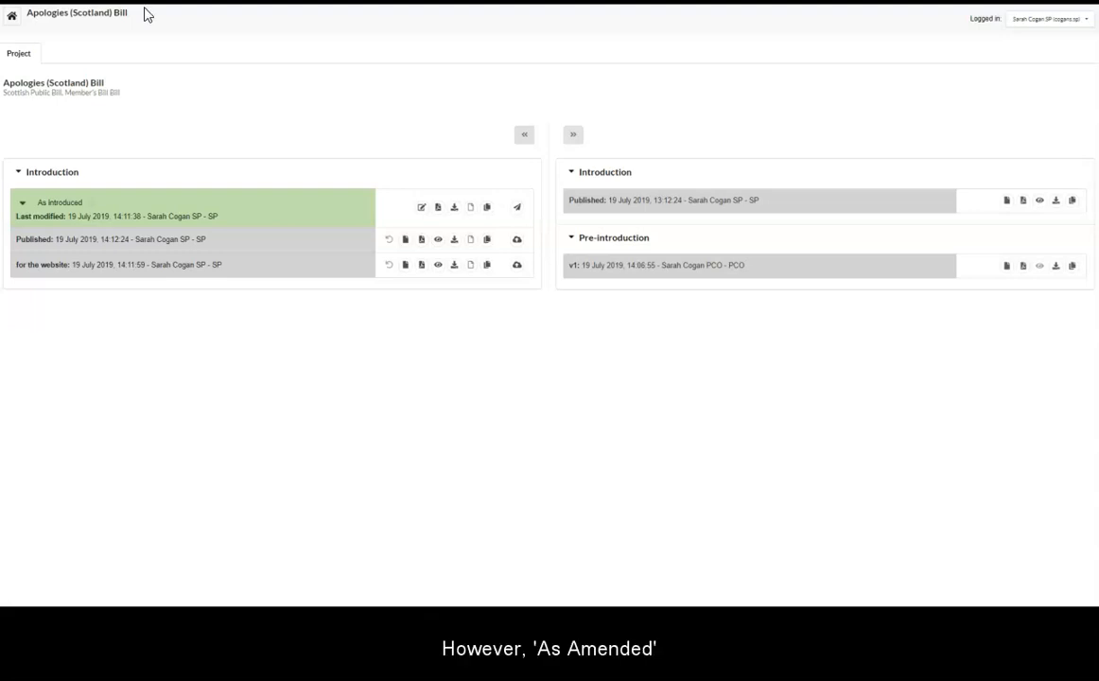
Step: Duplicate the published Introduction version as a Stage 2 version described as "As amended at stage 2"
click(1072, 201)
click(473, 317)
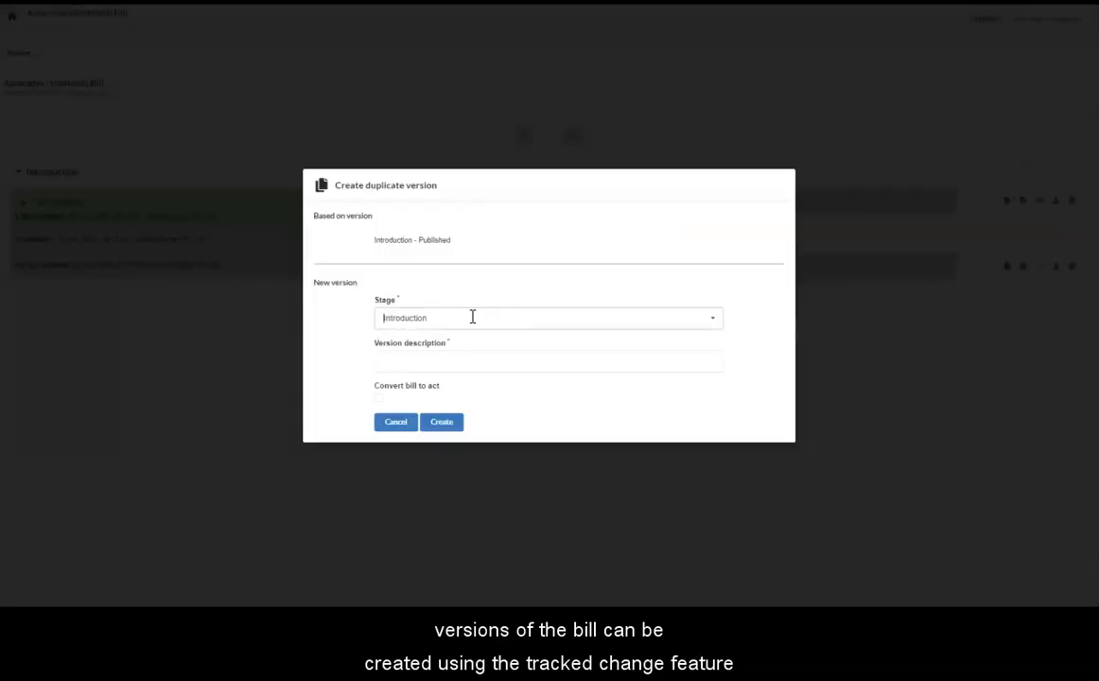
click(397, 363)
click(400, 360)
text(As)
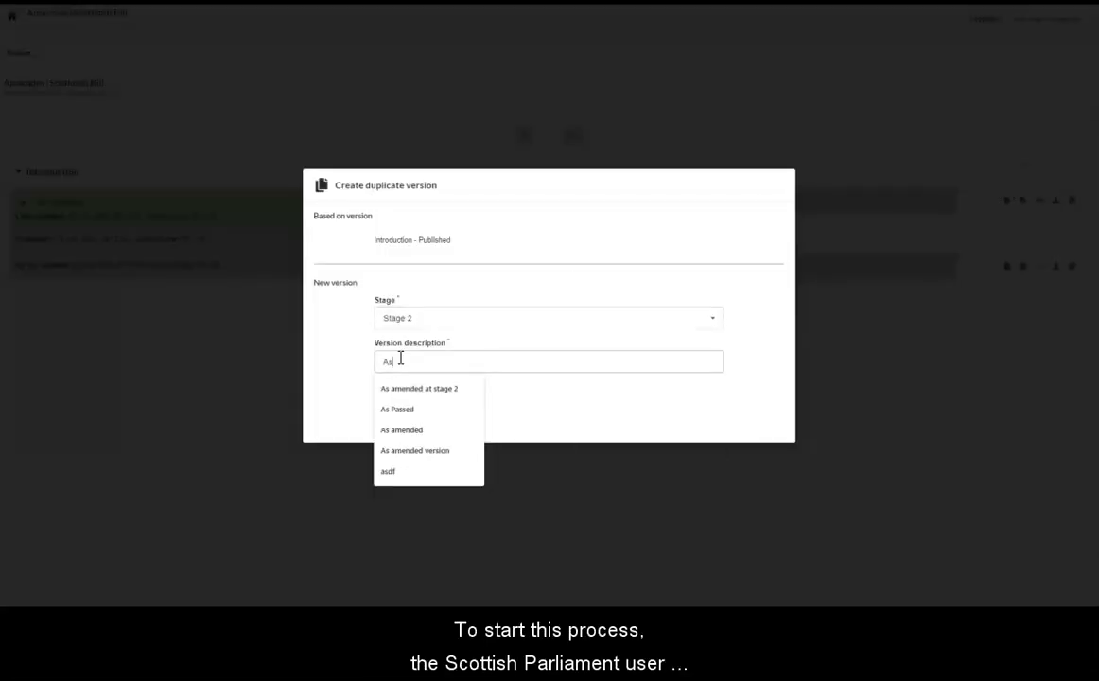
text( amended at stage 2)
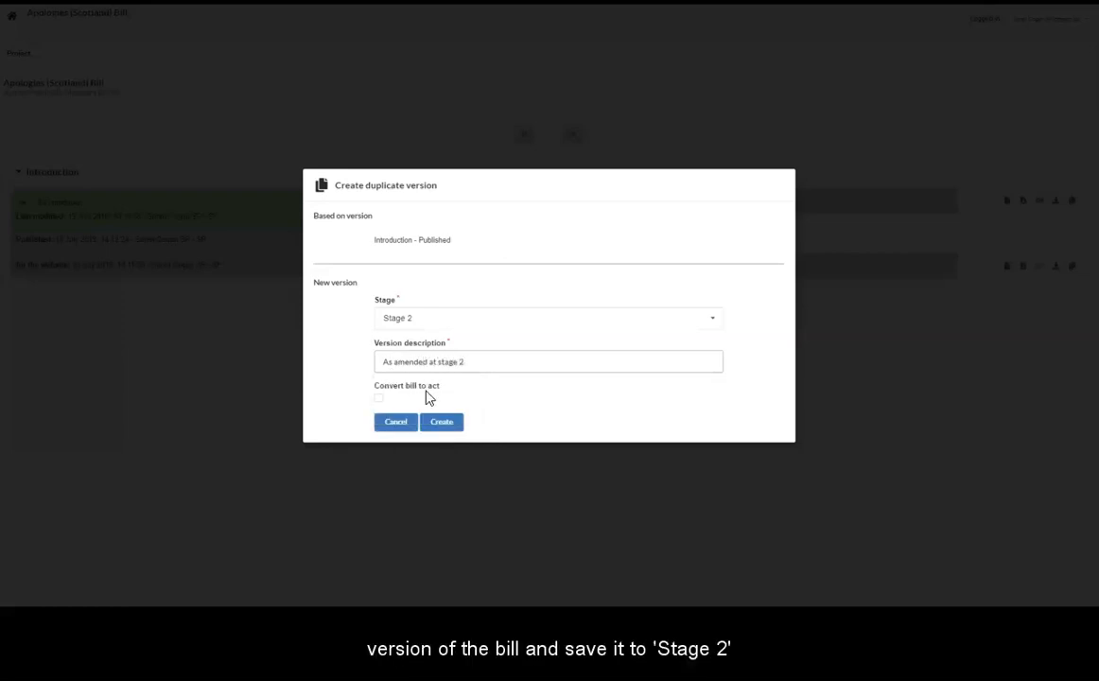
click(442, 422)
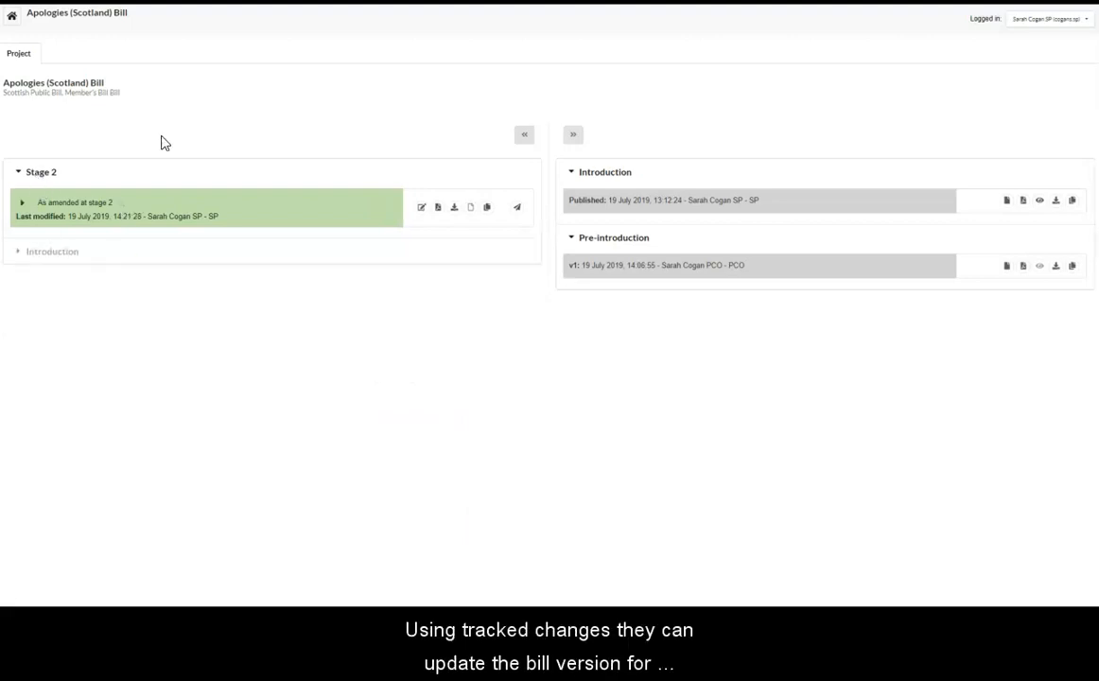
Step: Open the "As amended at stage 2" version for editing, save and close it, and share that version
click(422, 208)
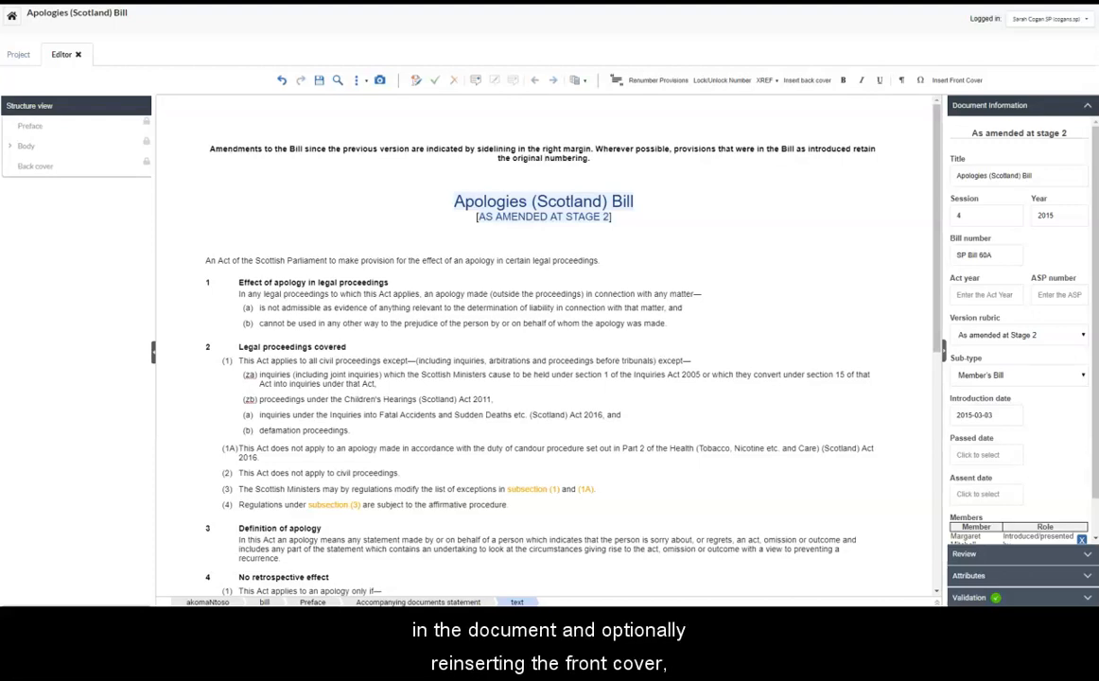
click(319, 81)
click(78, 55)
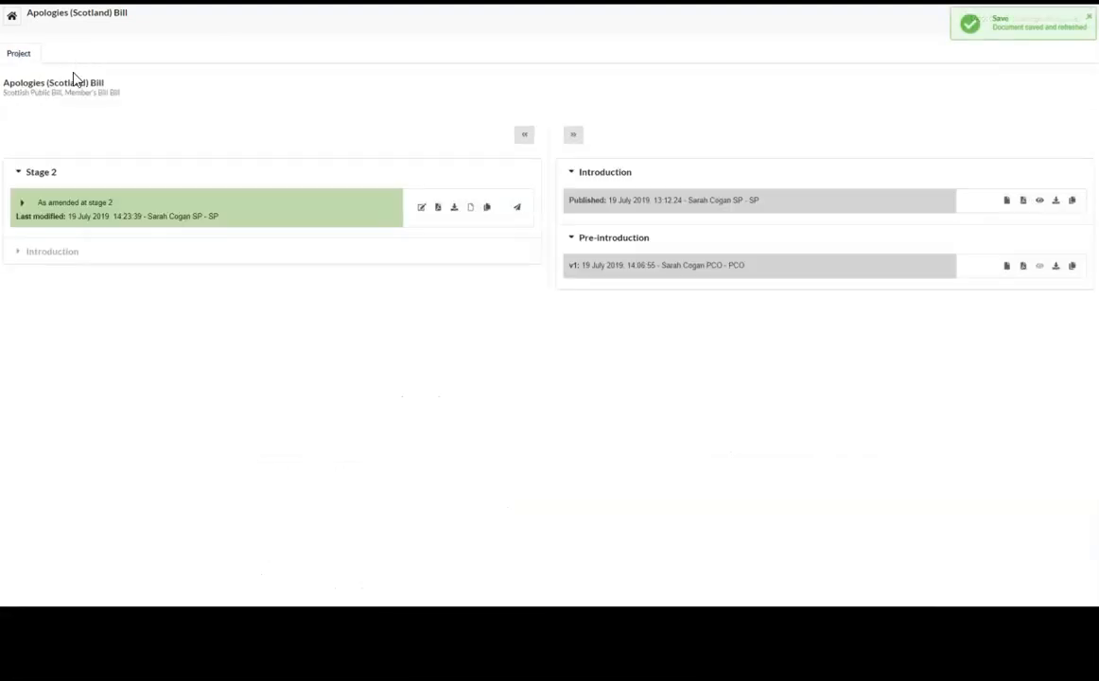
click(516, 206)
click(769, 339)
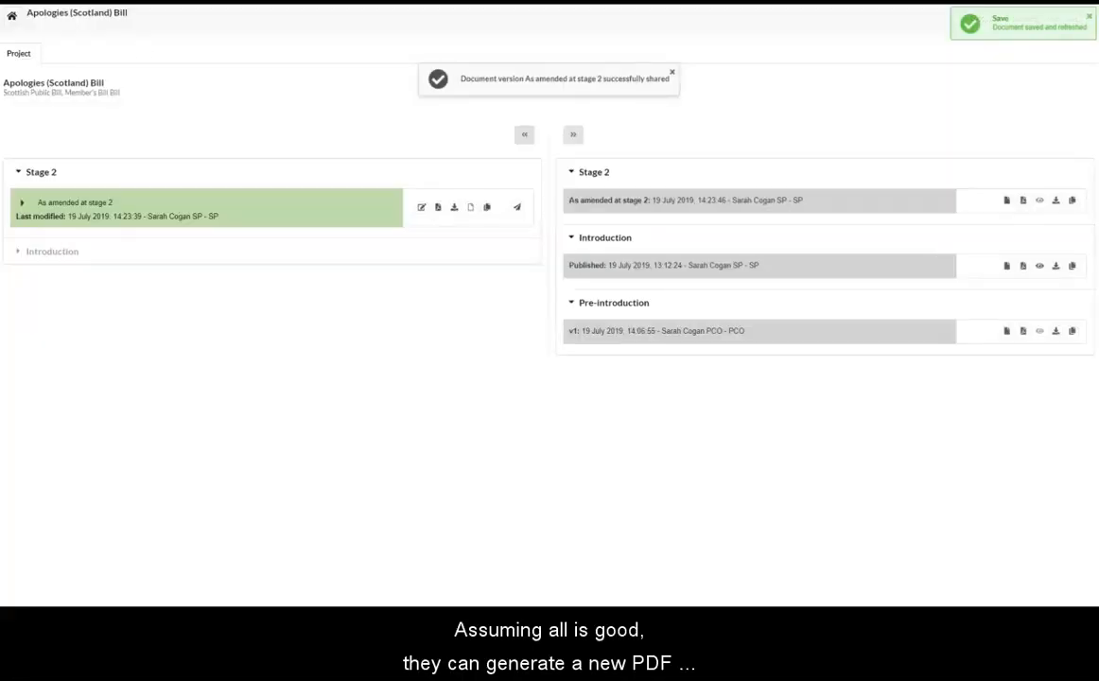
Step: Generate a PDF of the stage 2 version with changes applied, side-lining, footers, line numbering and a snapshot described as "for Barcelona"
click(440, 209)
click(423, 262)
click(558, 250)
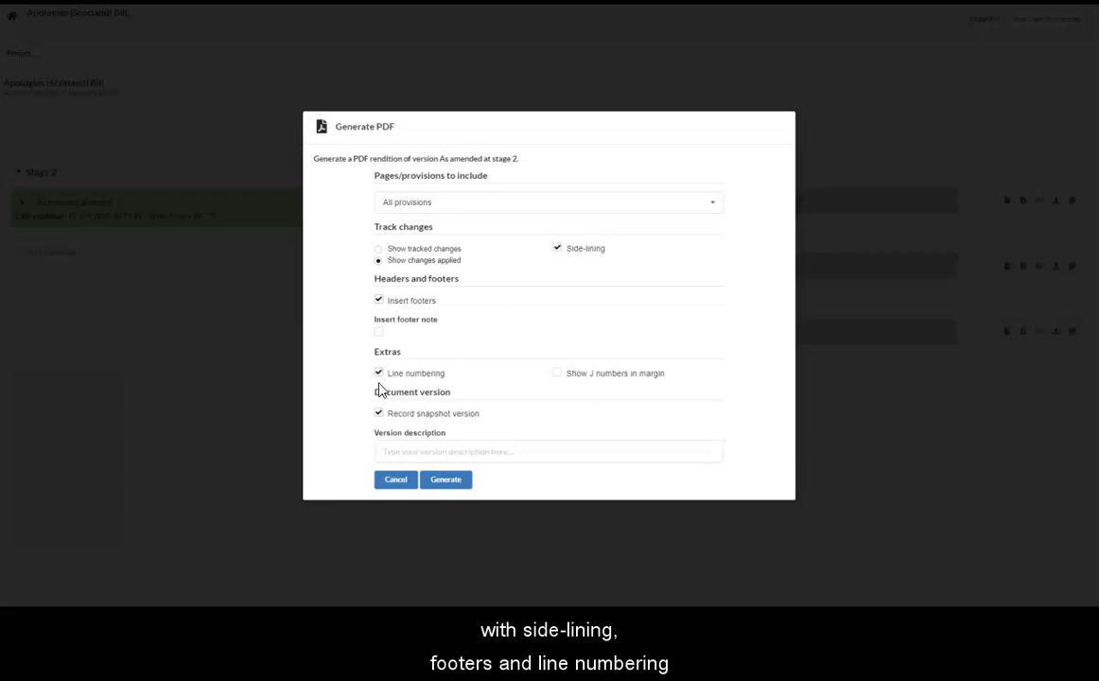
click(397, 454)
text(for Barcelona)
click(448, 486)
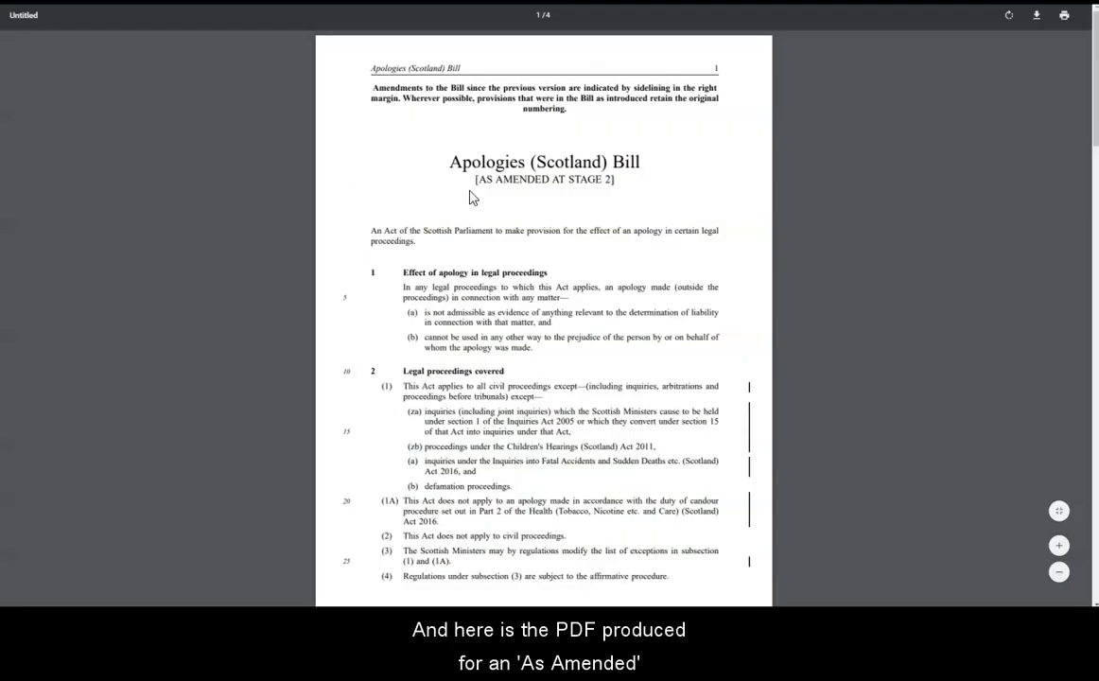
Step: Review the side-lined amendments throughout the generated "As amended at stage 2" PDF
scroll(529, 359, down, 3)
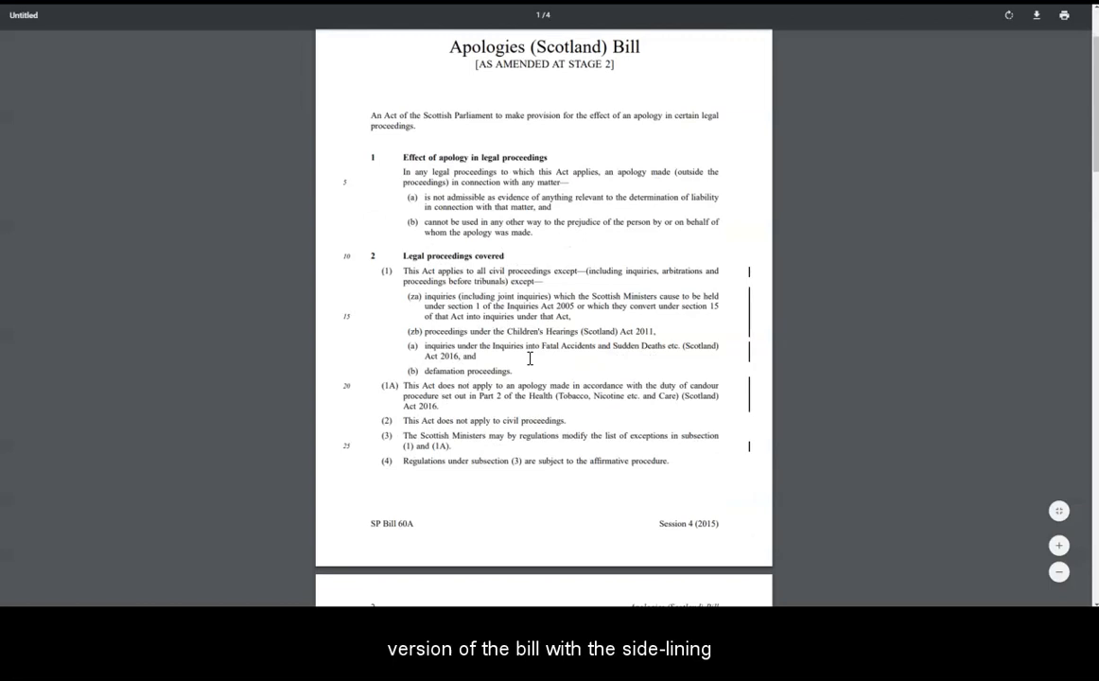
scroll(530, 358, down, 5)
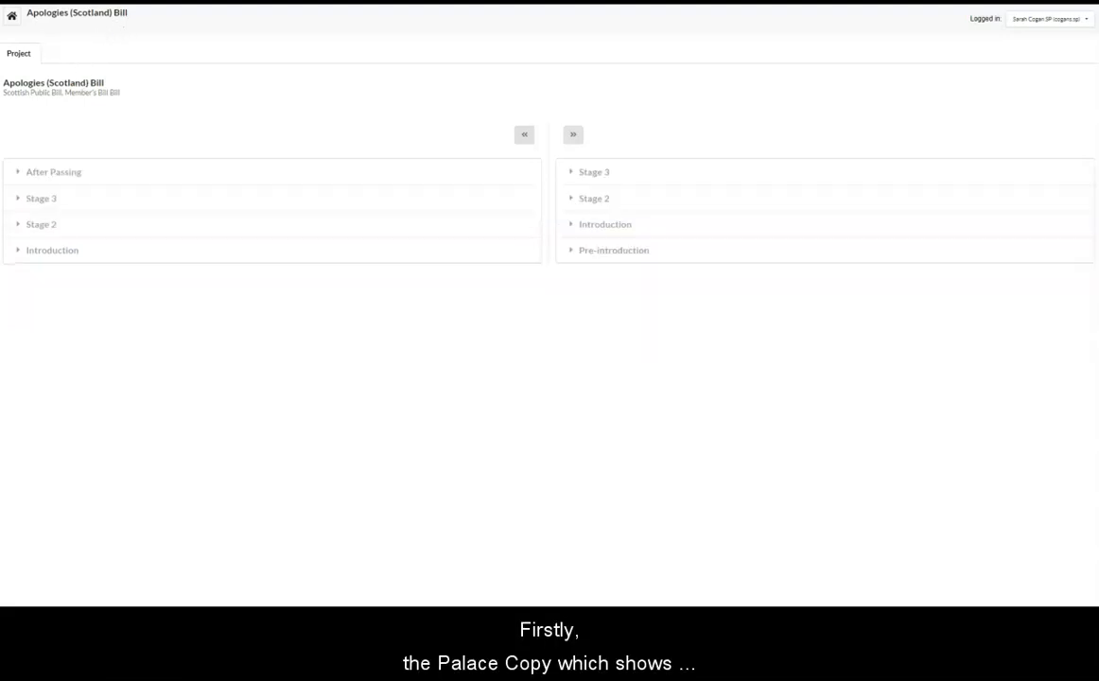
Step: View the PDF of the Palace Copy's "For Royal Assent" snapshot in the After Passing stage
click(20, 172)
click(23, 284)
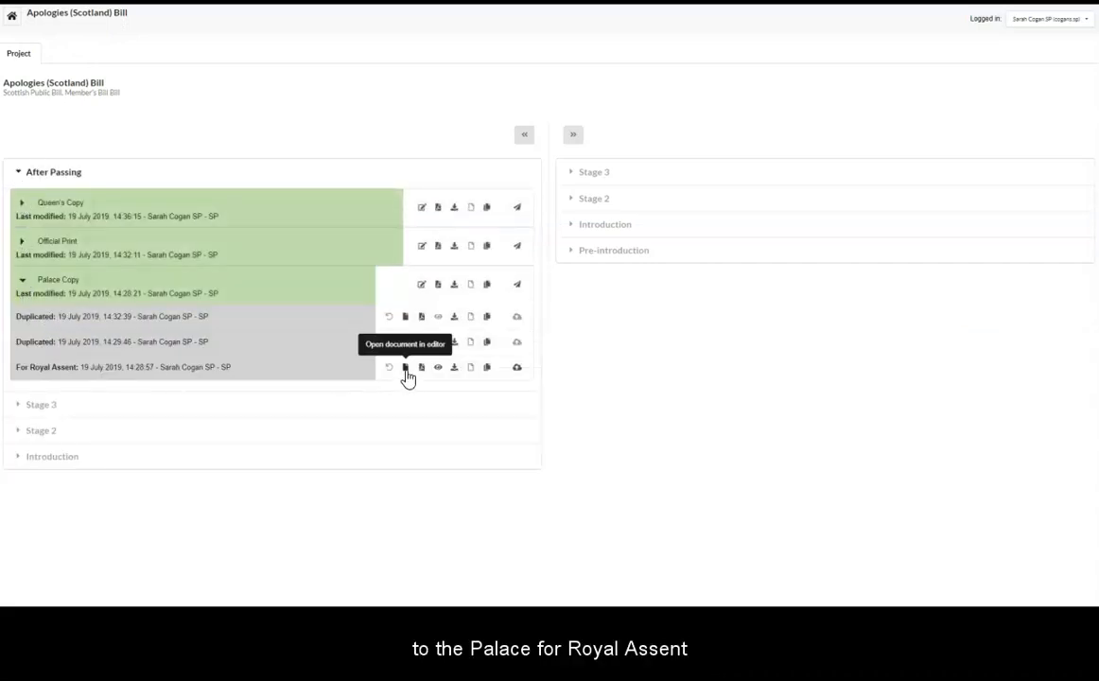
click(438, 366)
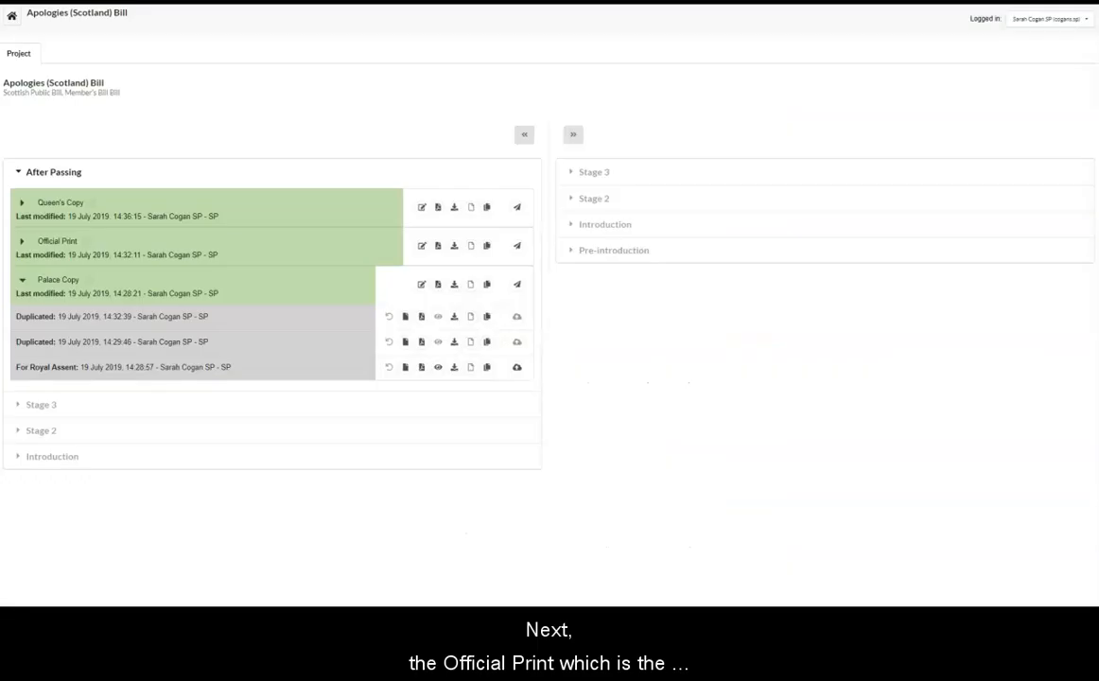
Step: View the PDF of the Official Print's "For the Queen's printer" snapshot and read through its pages
click(22, 276)
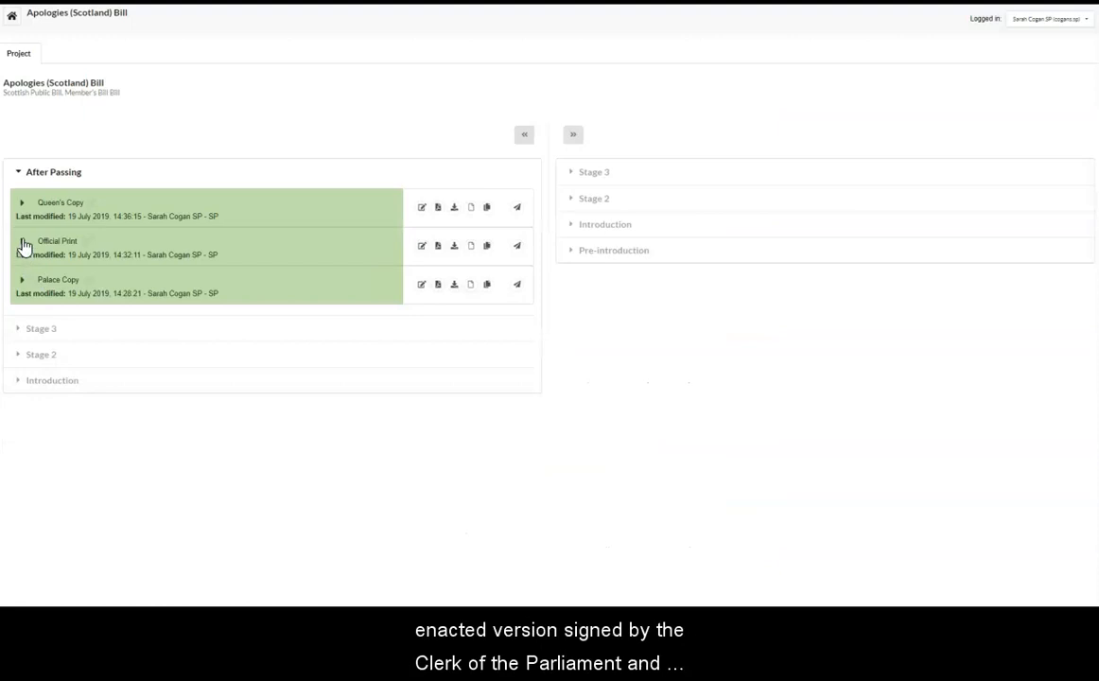
click(22, 245)
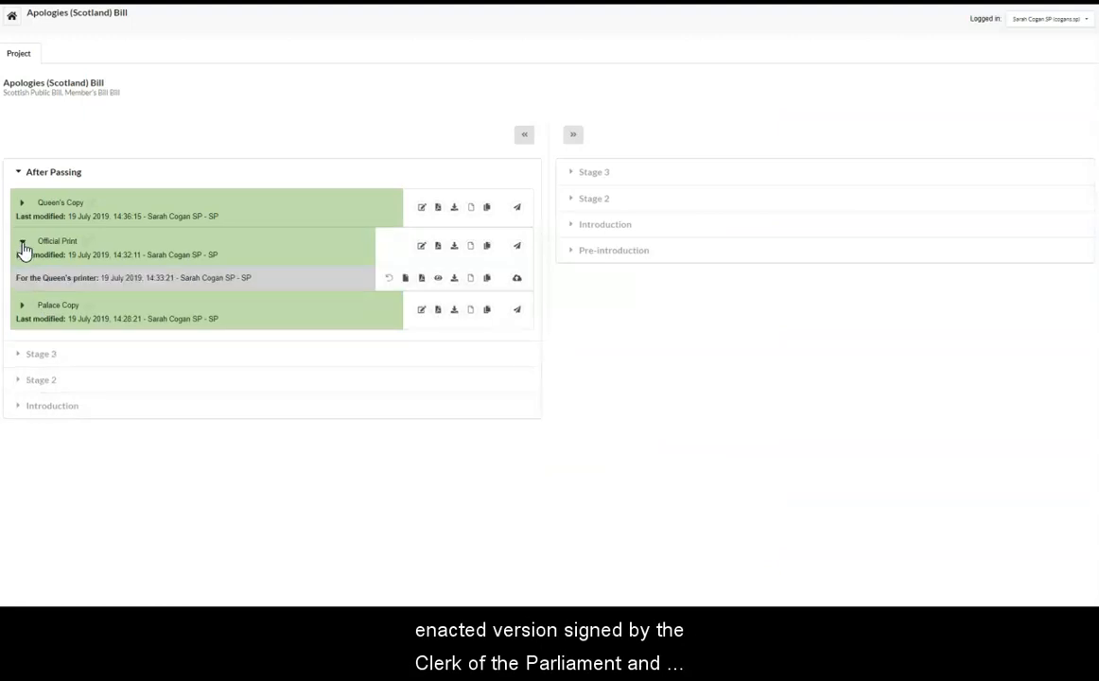
click(438, 277)
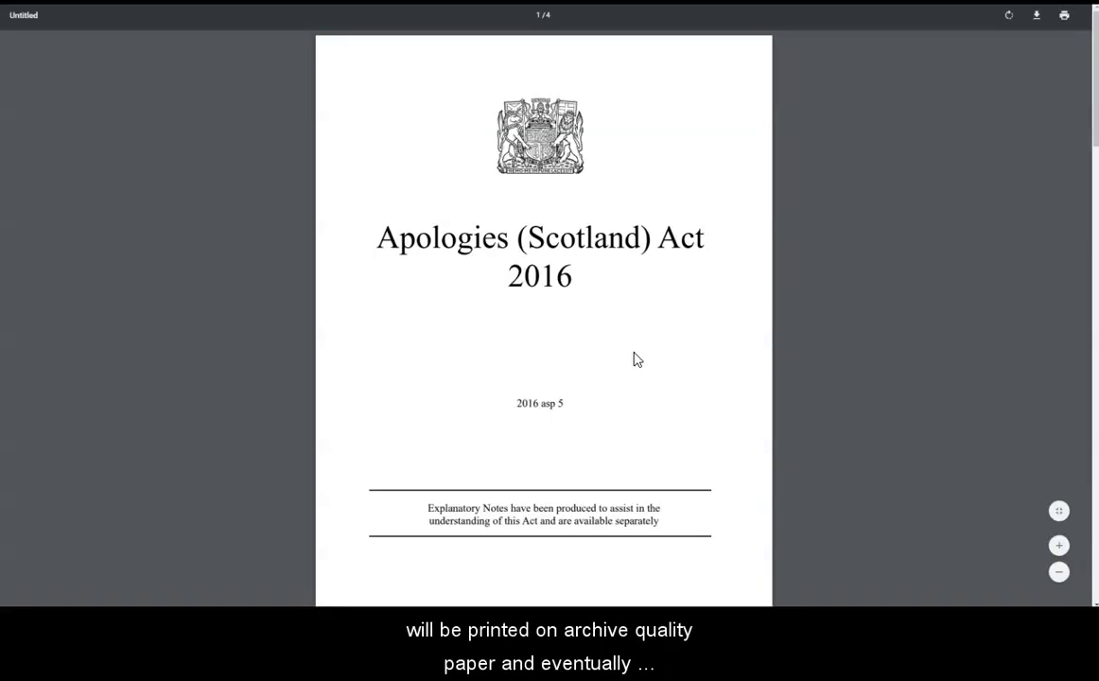
scroll(637, 360, down, 10)
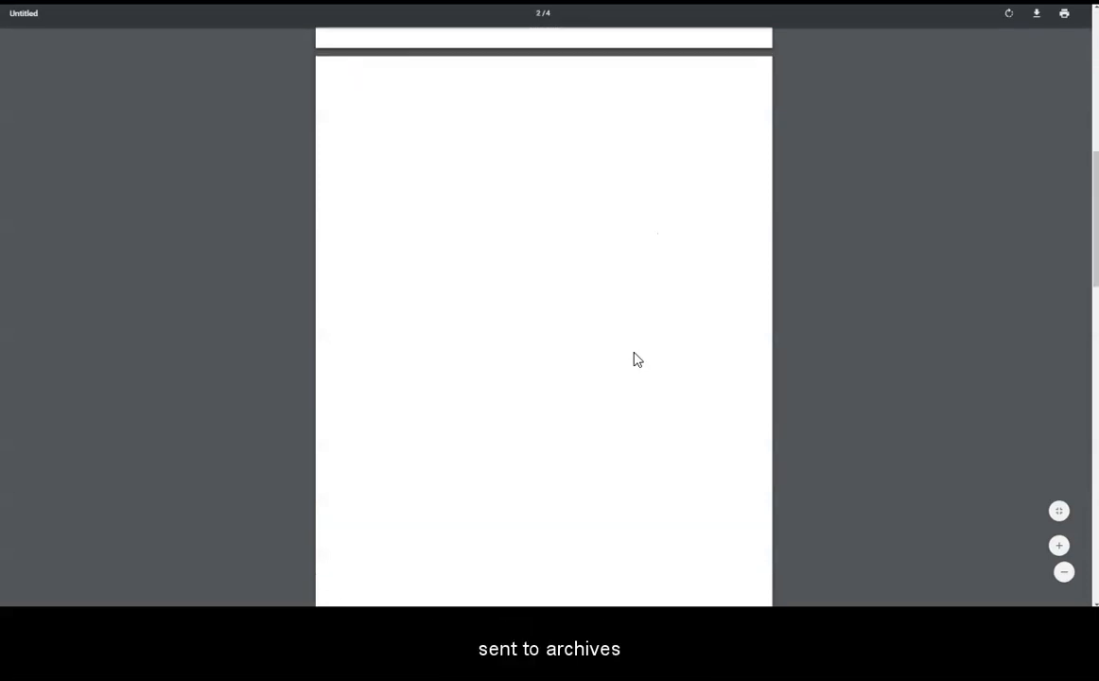
scroll(636, 359, down, 10)
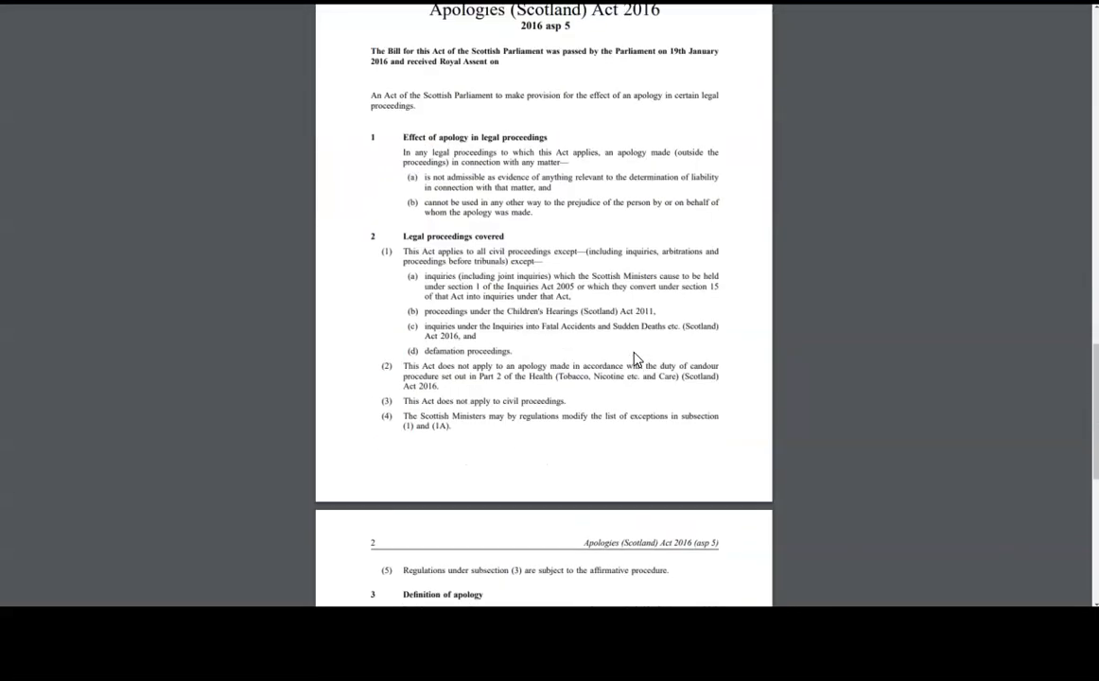
scroll(635, 360, down, 5)
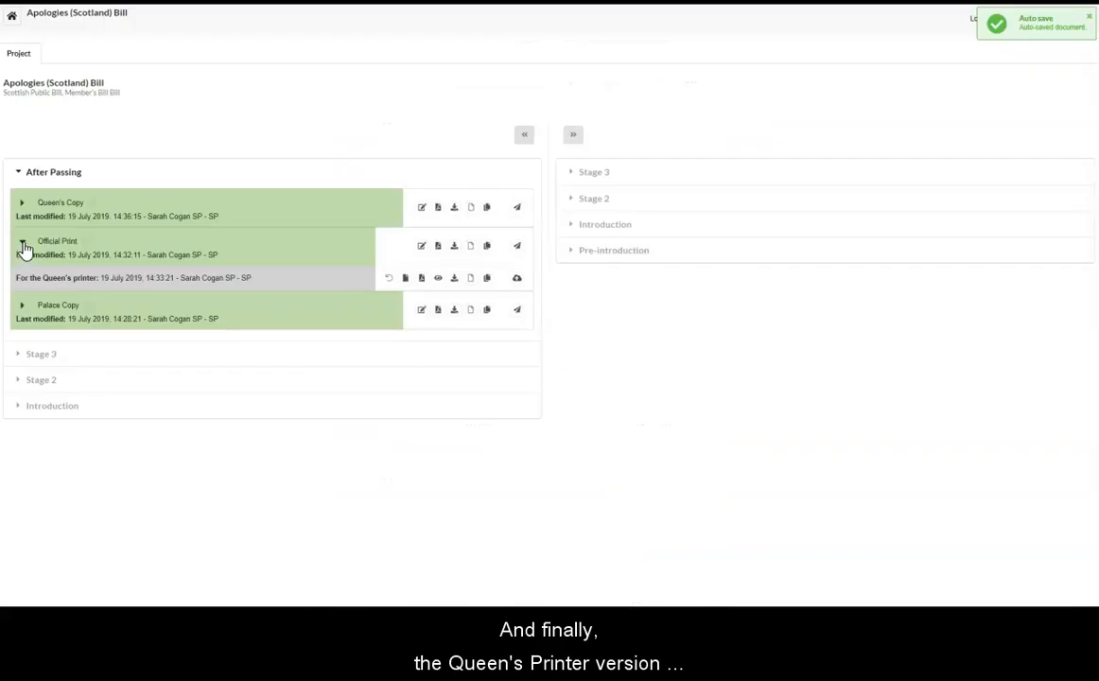
Step: View the PDF of the Queen's Copy's "For TNA" snapshot and read through its pages
click(24, 205)
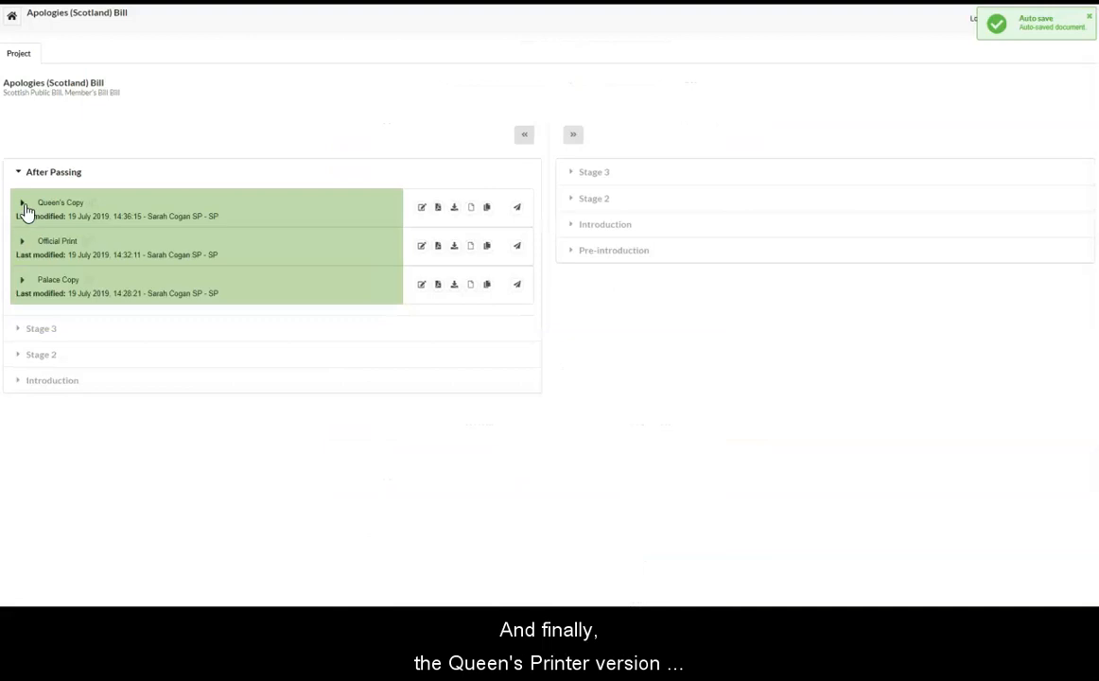
click(23, 204)
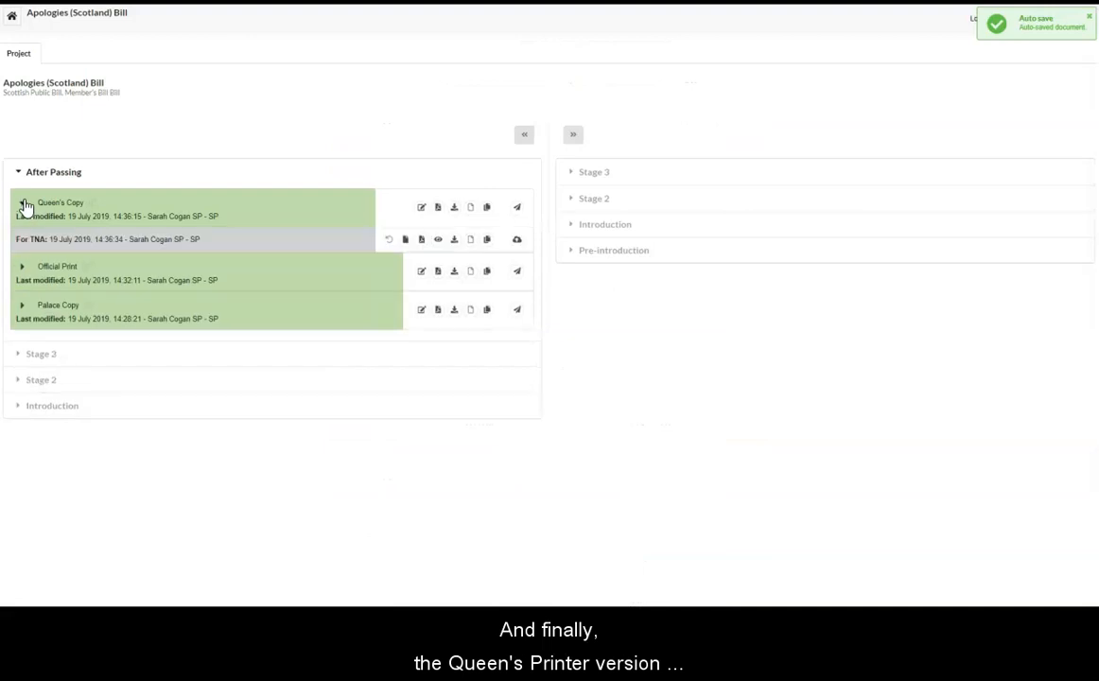
click(437, 240)
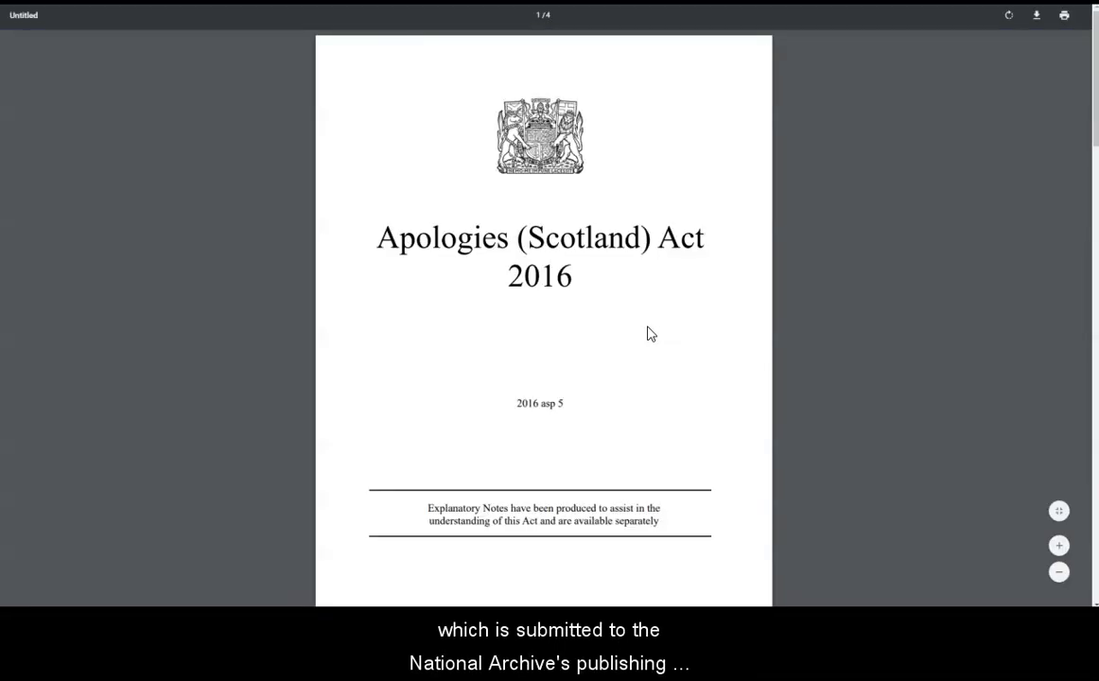
scroll(649, 333, down, 7)
scroll(648, 333, down, 8)
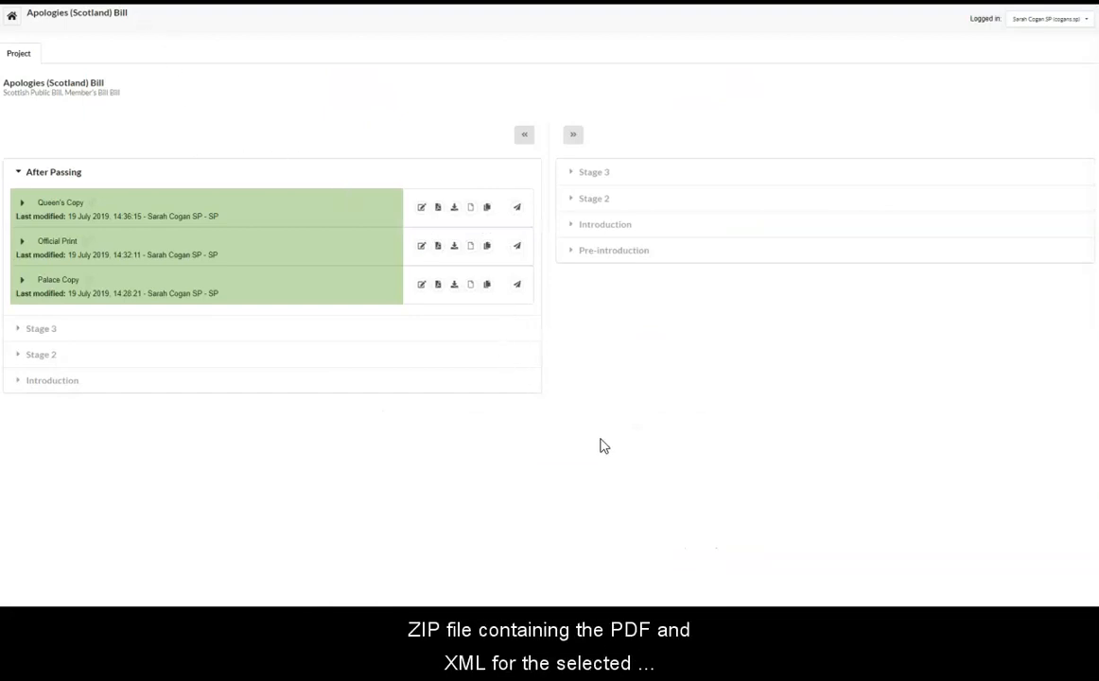
Step: Download the Queen's Copy version from the After Passing stage as a ZIP file
click(453, 210)
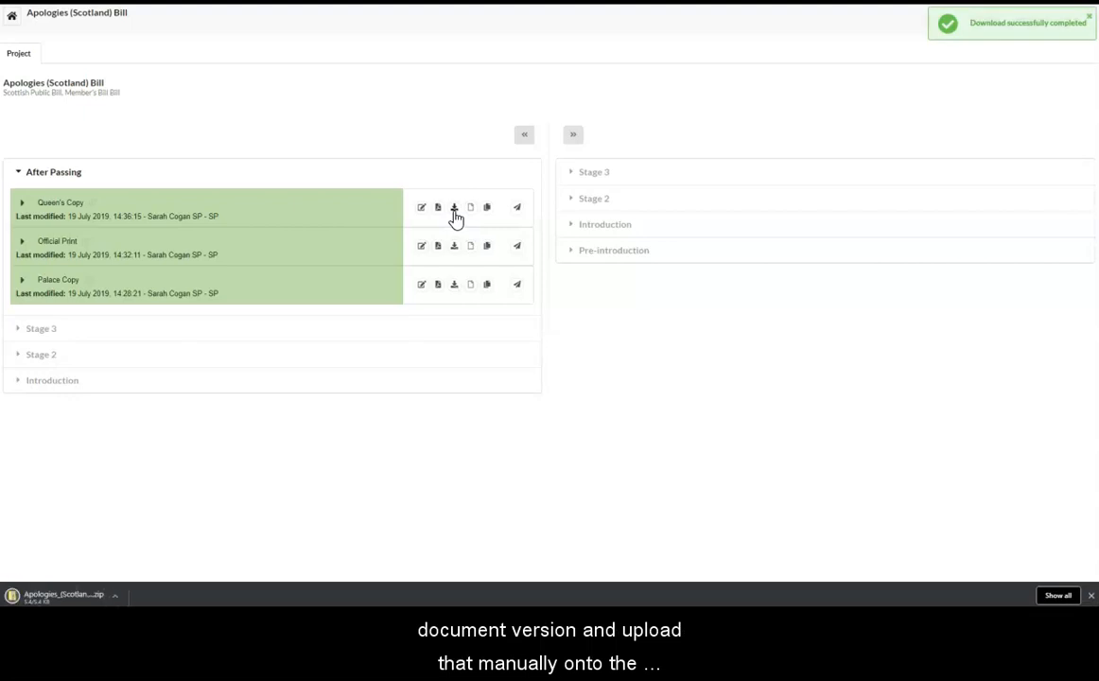